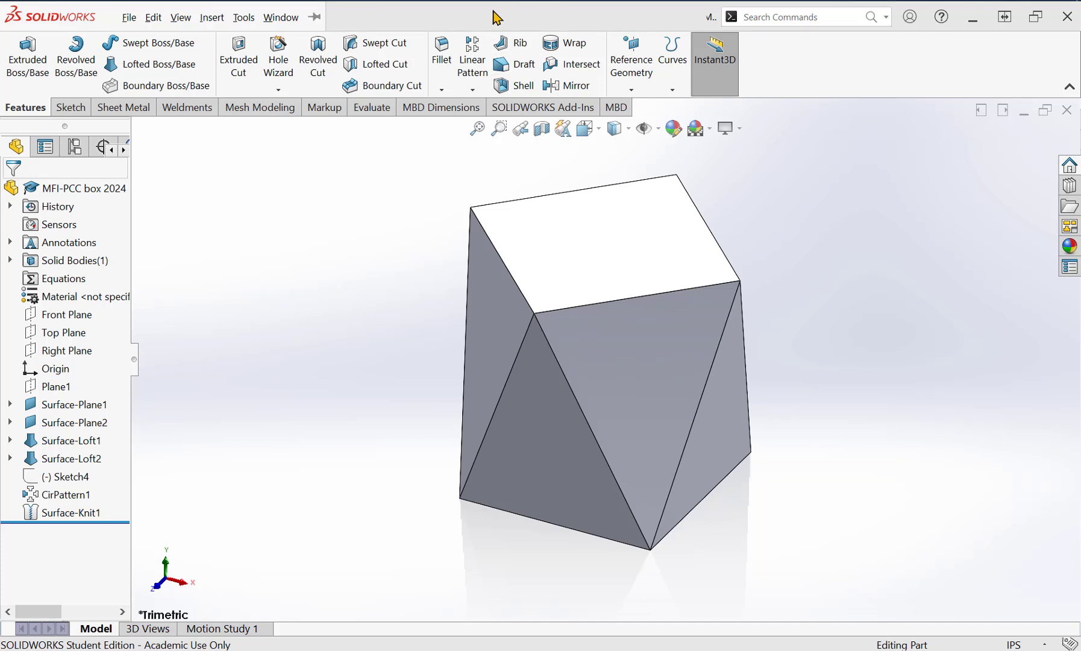
Save the part as MFI-PCC box 2024 in the PCC Summer Internship folder, replacing the existing file
key("alt+f")
key("a")
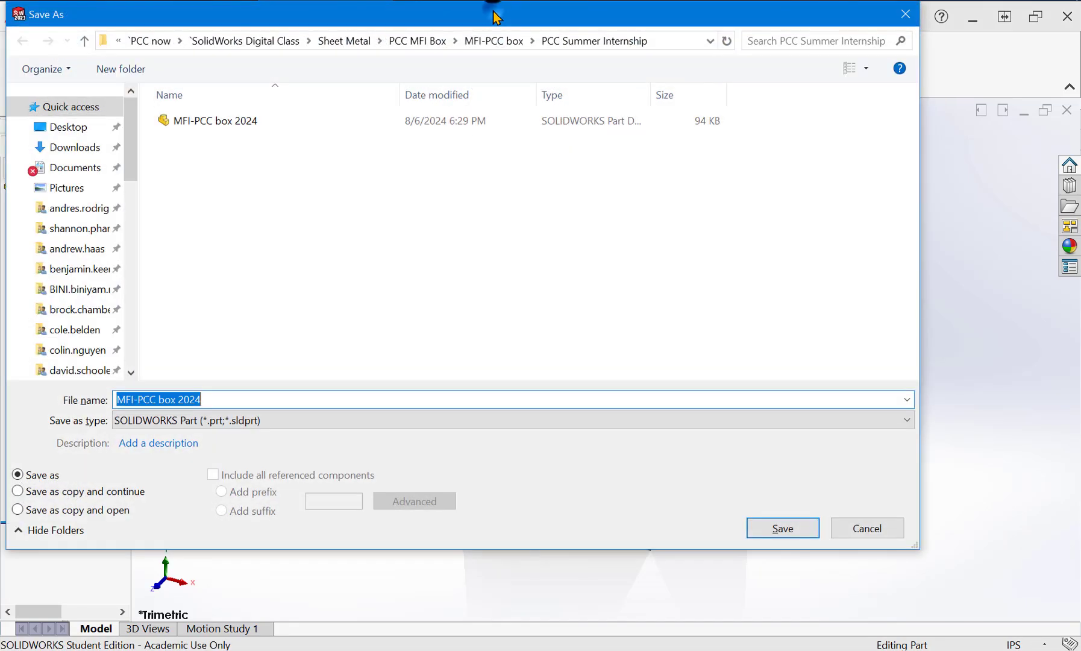
left_click_drag(494, 17, 532, 39)
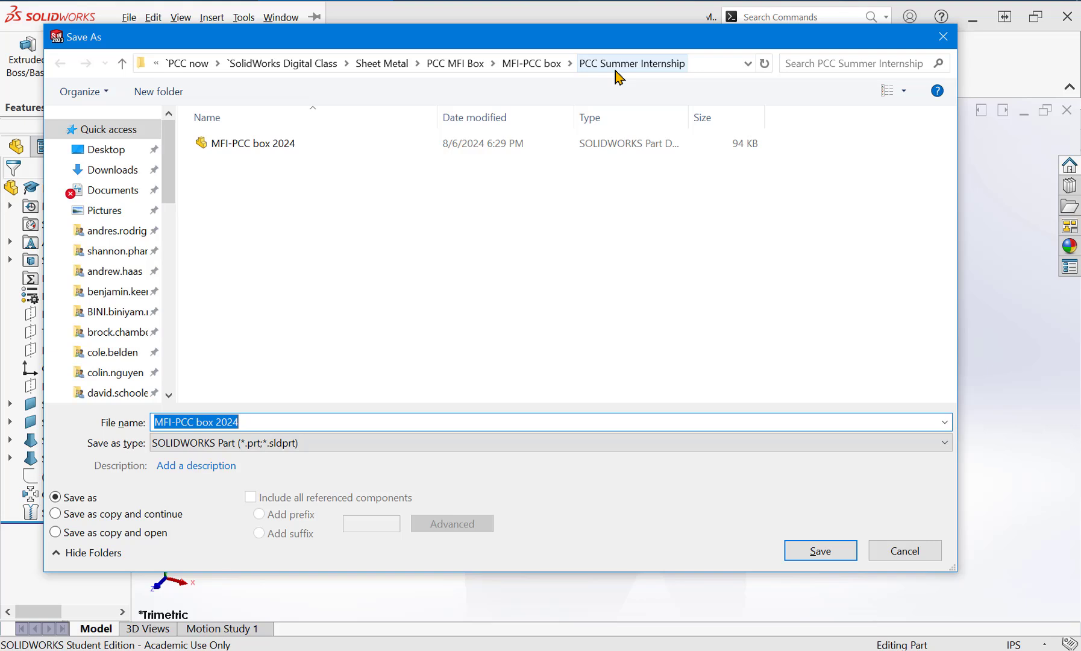
left_click(282, 423)
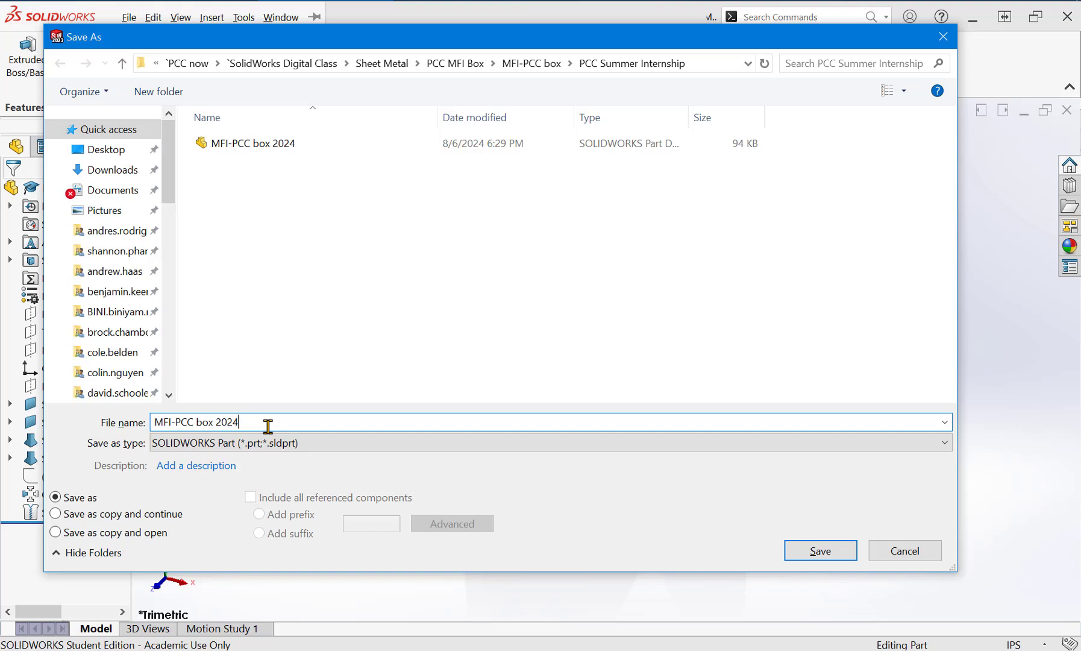
left_click(808, 551)
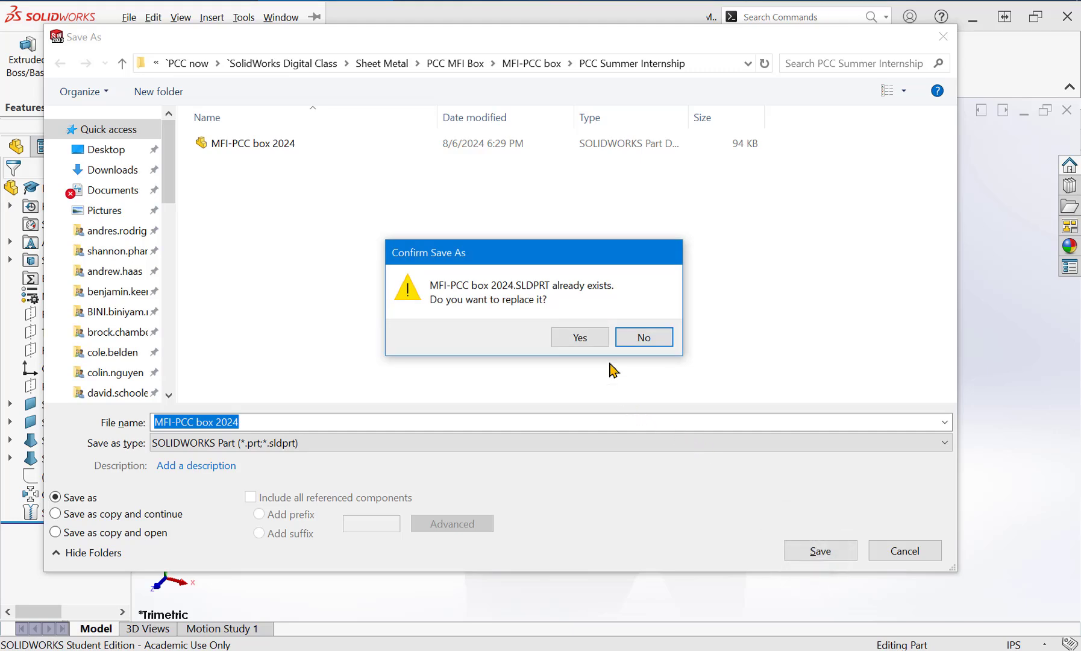
left_click(582, 337)
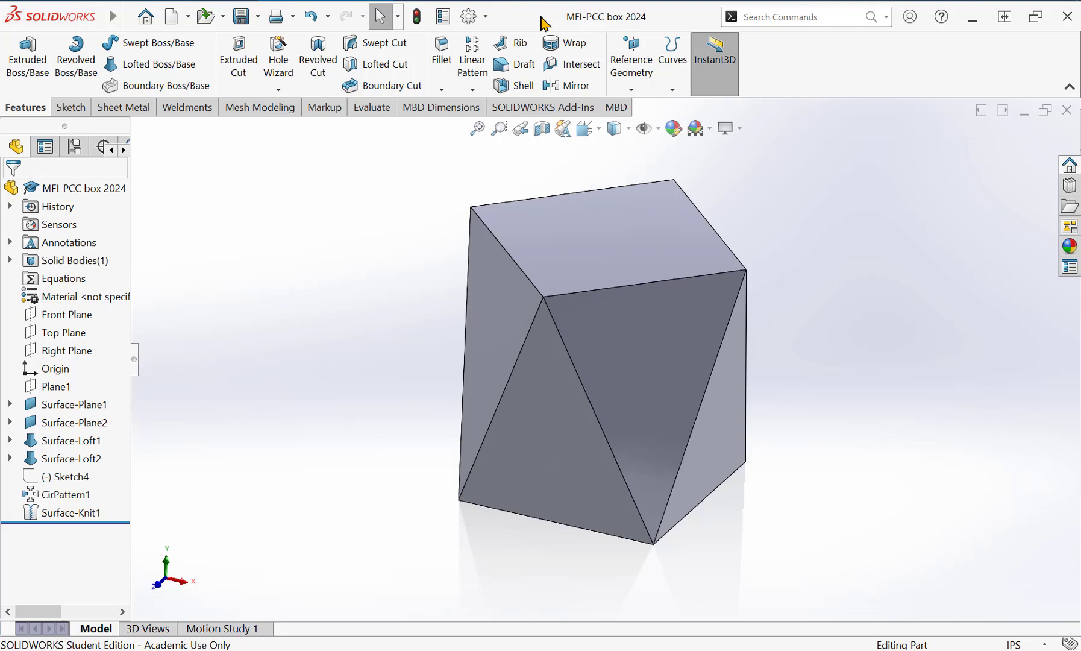
Switch to the browser to view the hand-drawn box sketch in the MFI-OMIC interaction document, and return to SOLIDWORKS
mouse_move(544, 24)
key("alt+Tab")
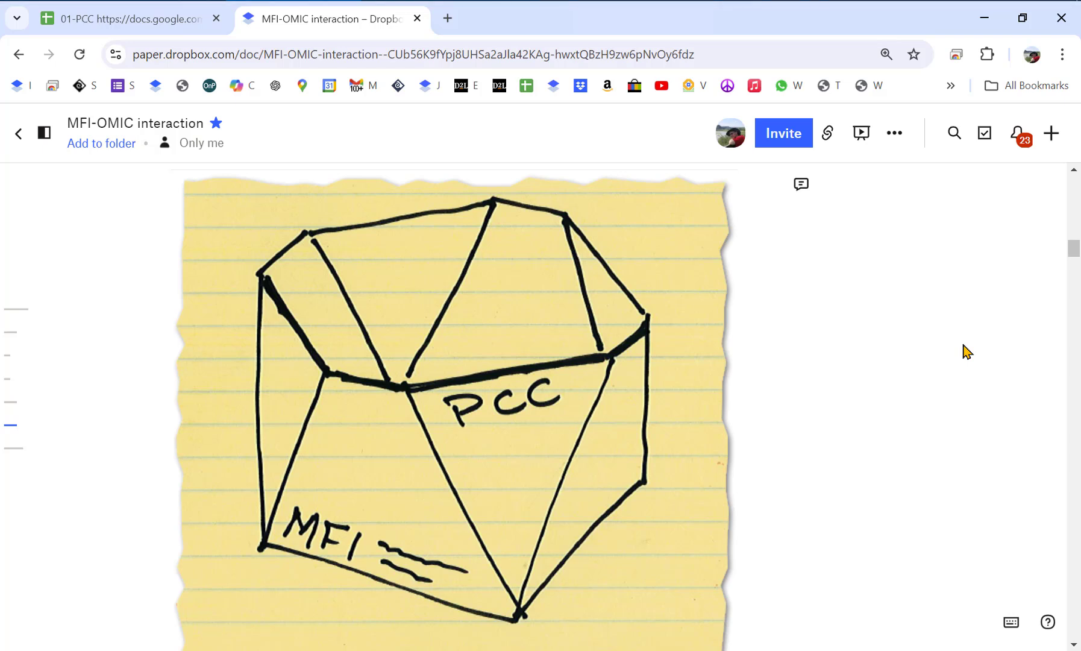
left_click(984, 18)
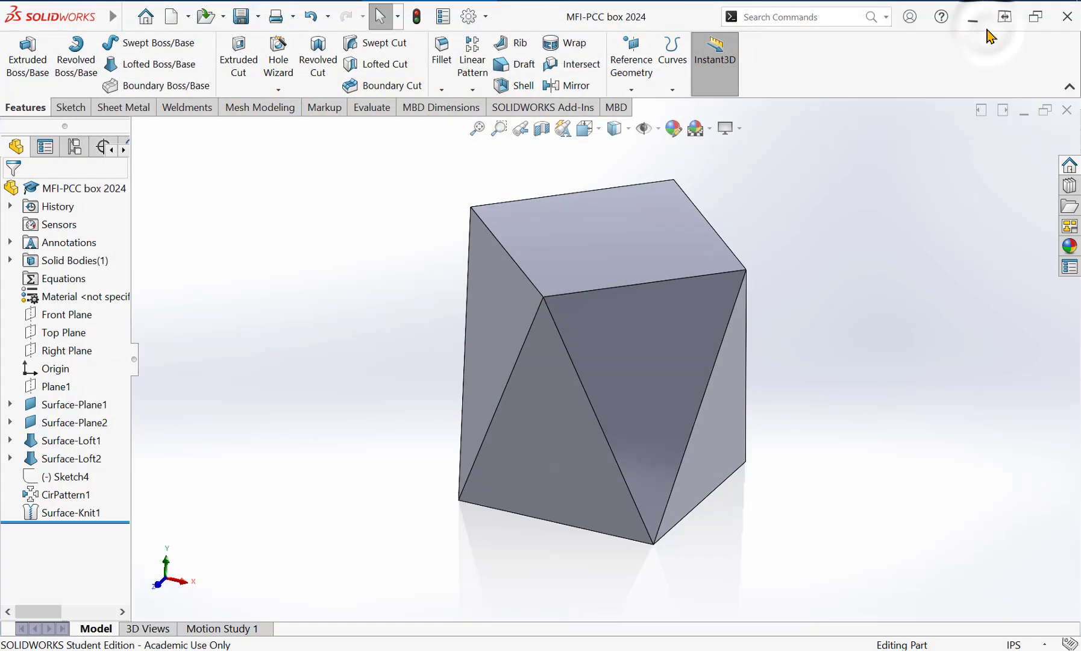
Shell the solid box with a 0.040 in wall thickness, removing its top face
left_click(283, 245)
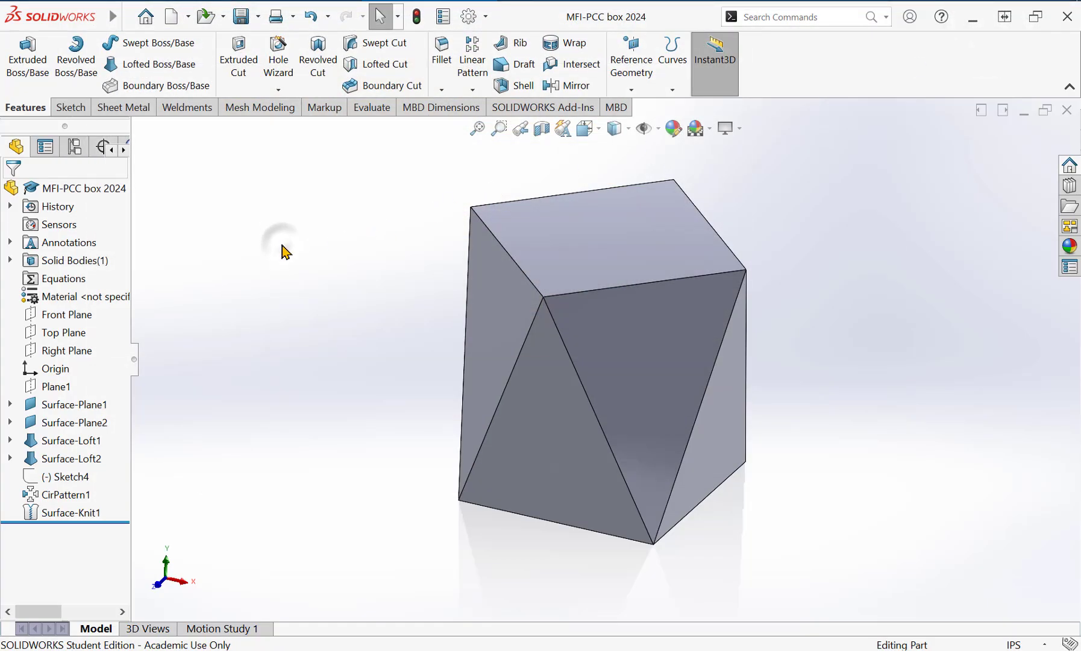
key("s")
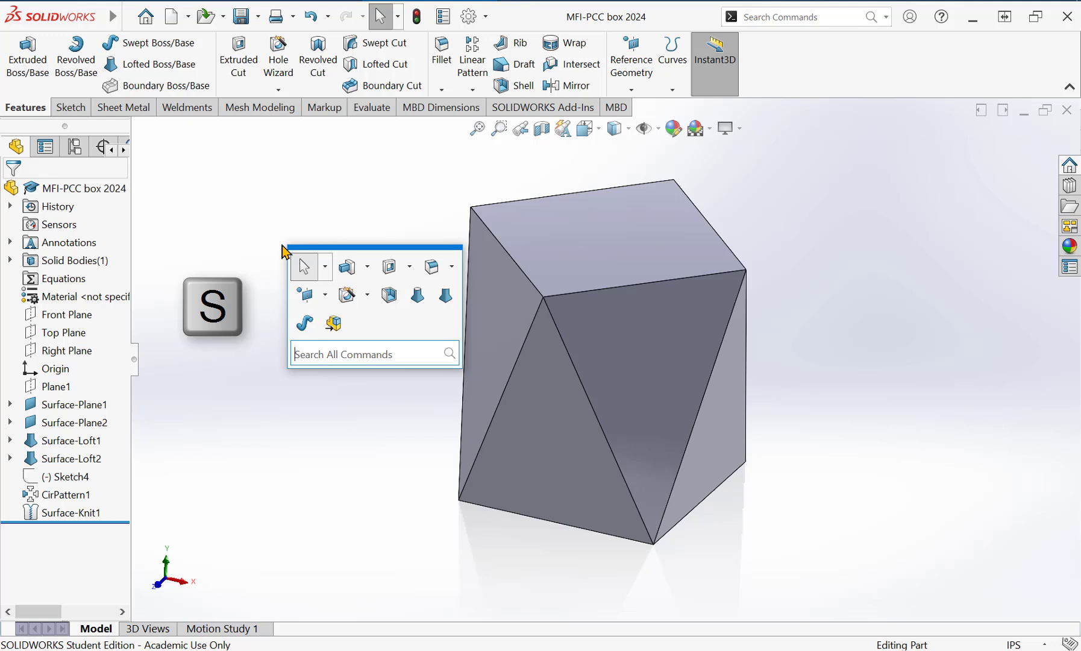
type("she")
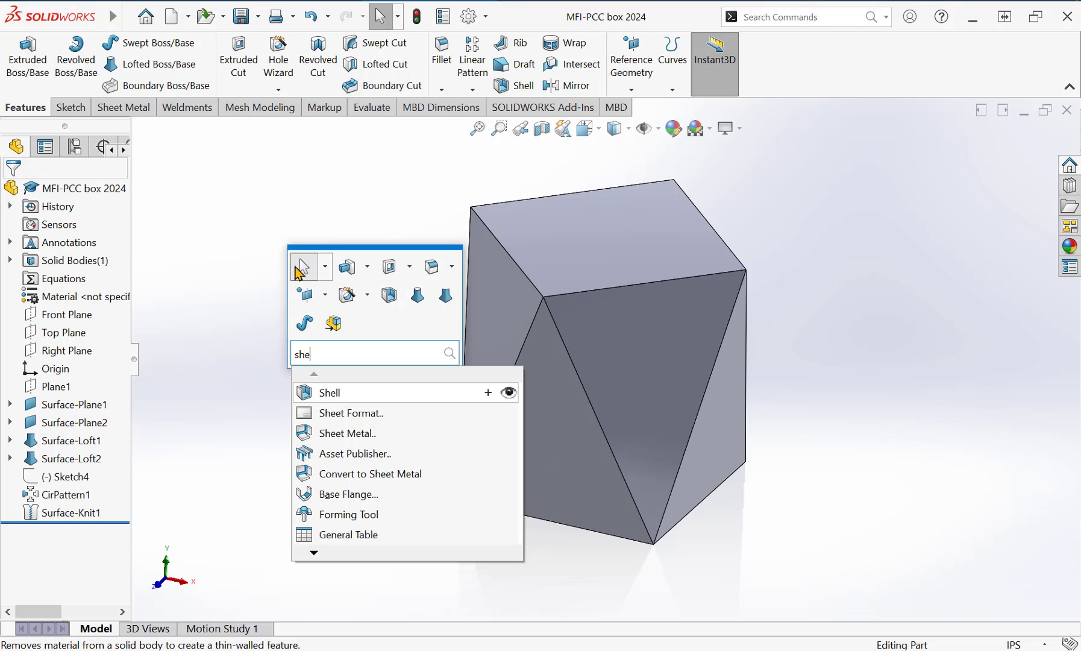
left_click(326, 391)
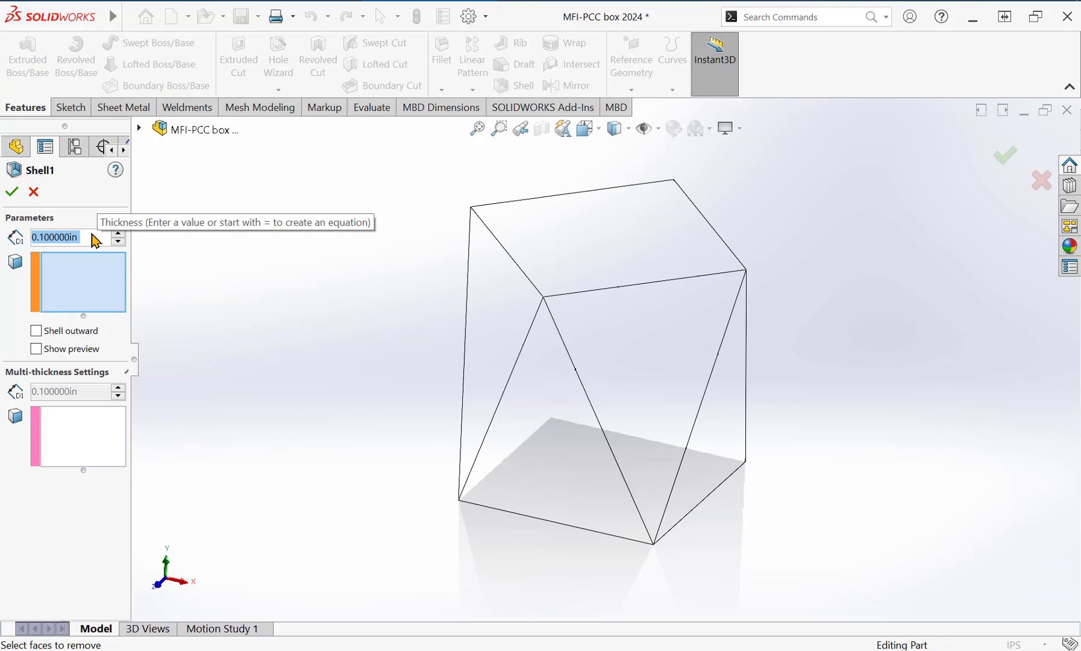
type(".040")
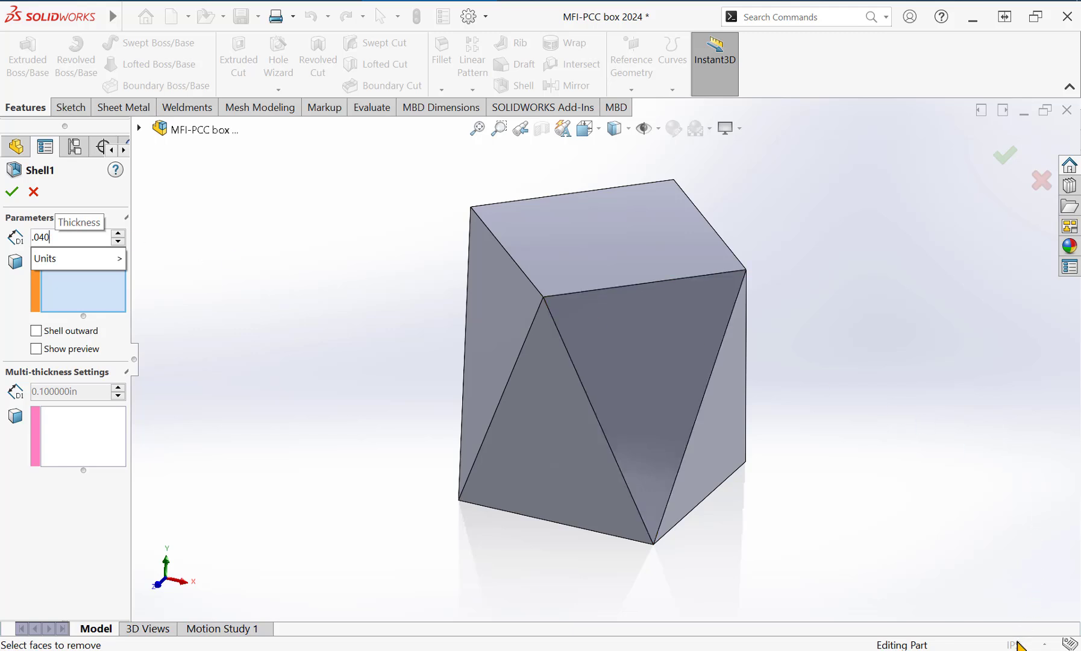
left_click(124, 202)
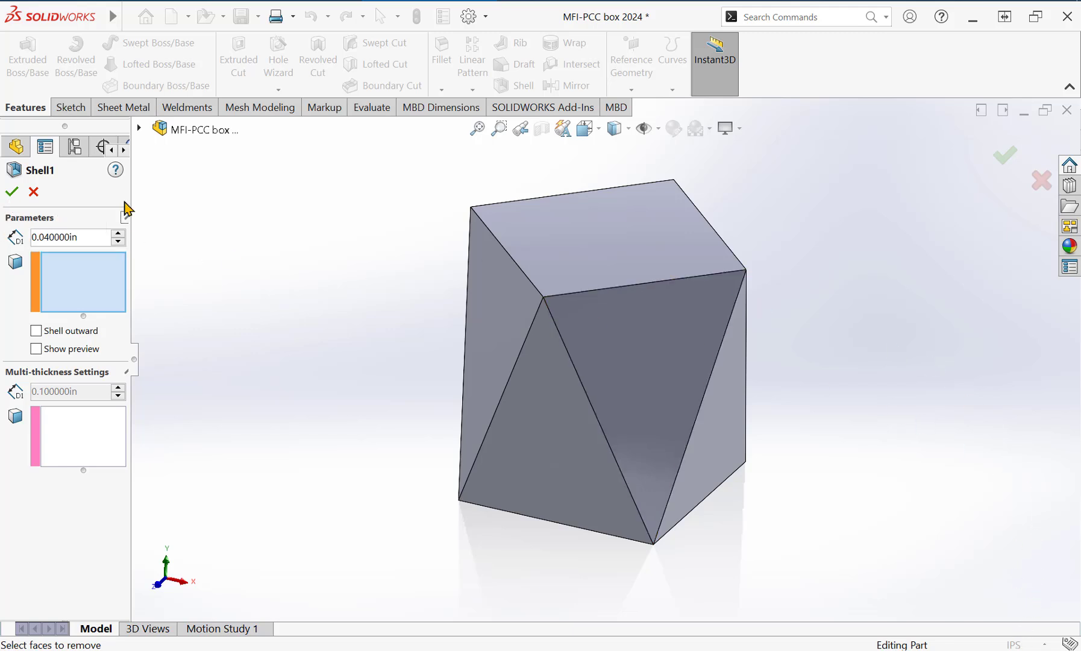
left_click(112, 282)
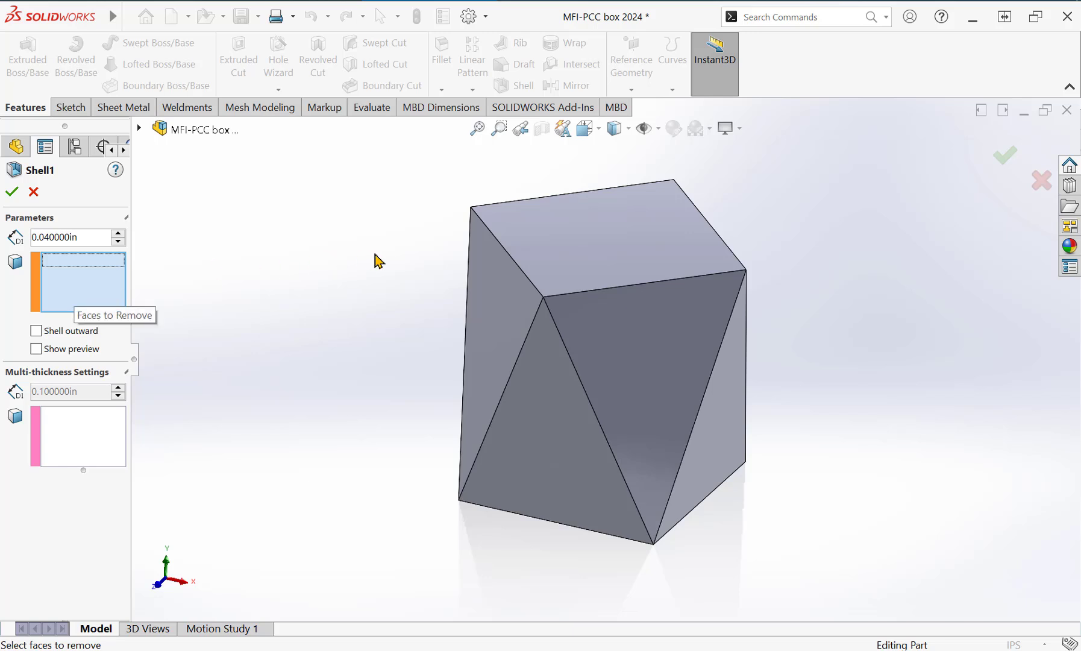
left_click(562, 235)
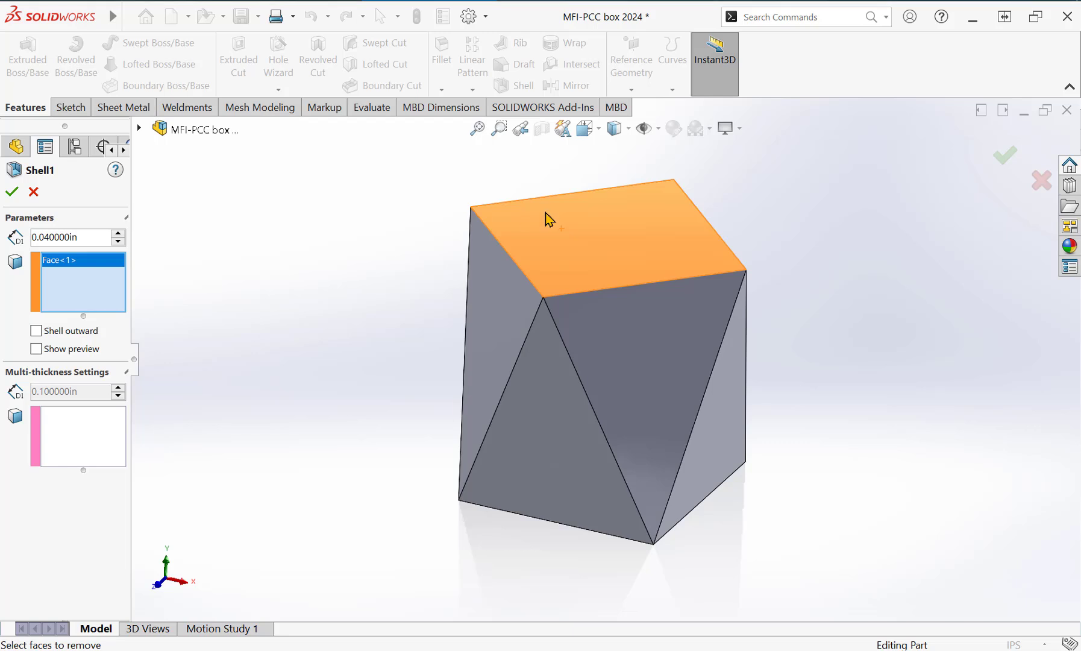
left_click(1005, 156)
Inspect the shelled box from a lower angle and compare it with the hand-drawn sketch in the browser document
middle_click_drag(650, 295, 636, 251)
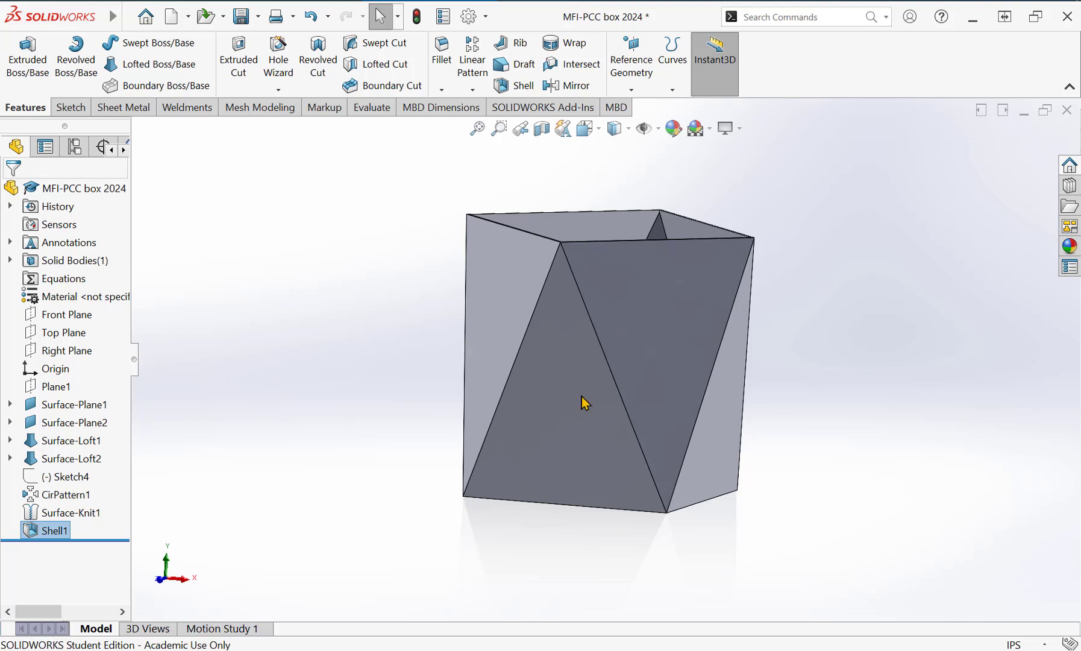
middle_click_drag(517, 424, 513, 422)
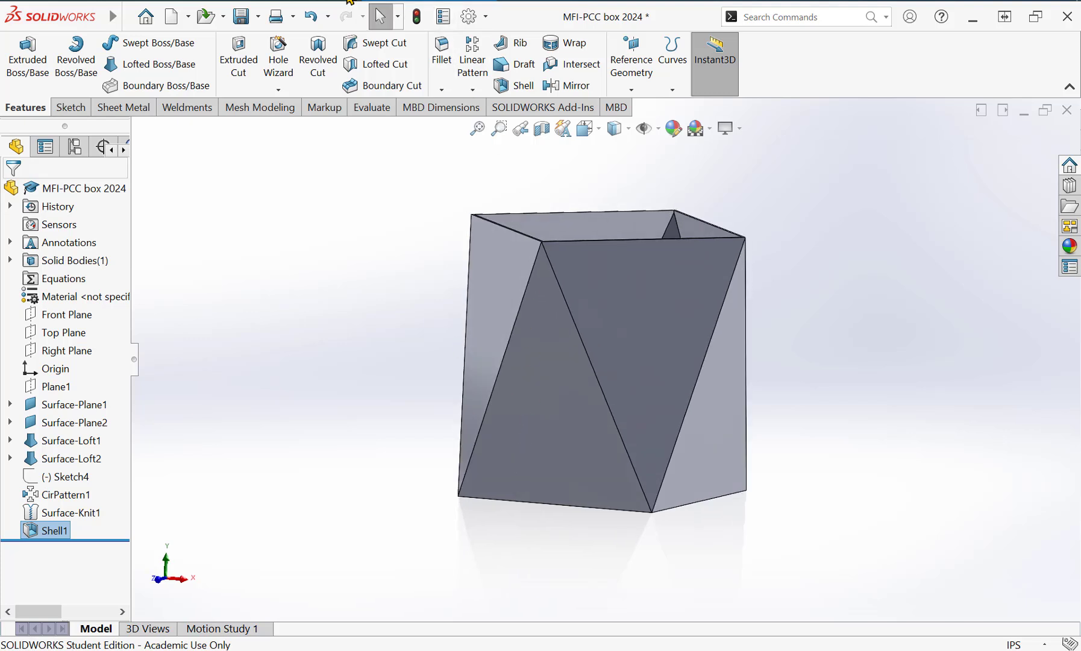
key("alt+Tab")
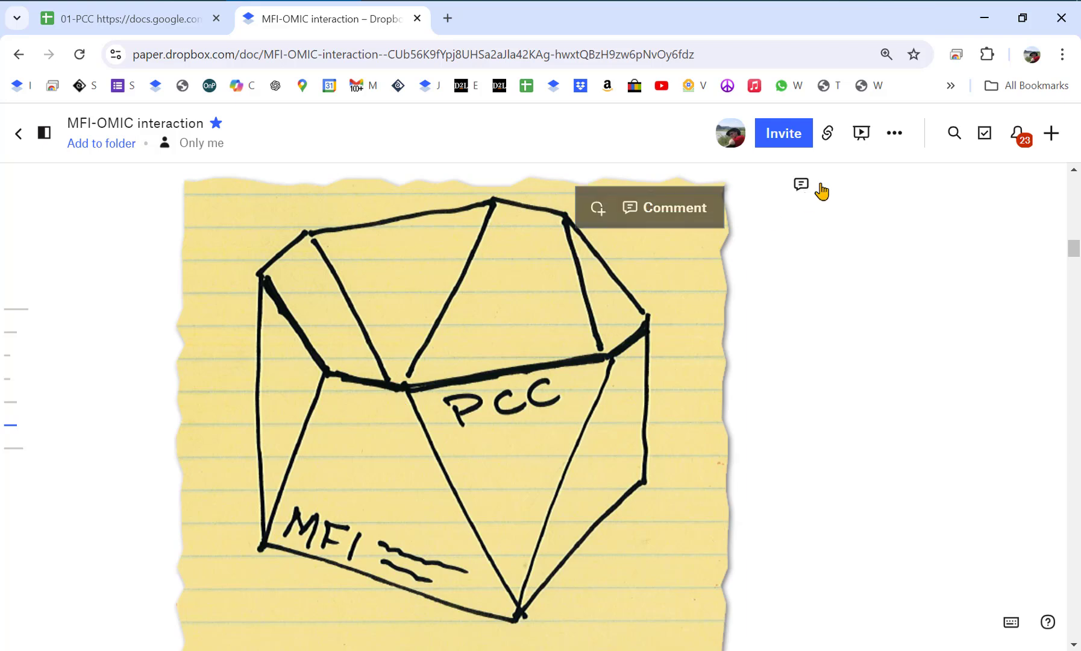
left_click(983, 18)
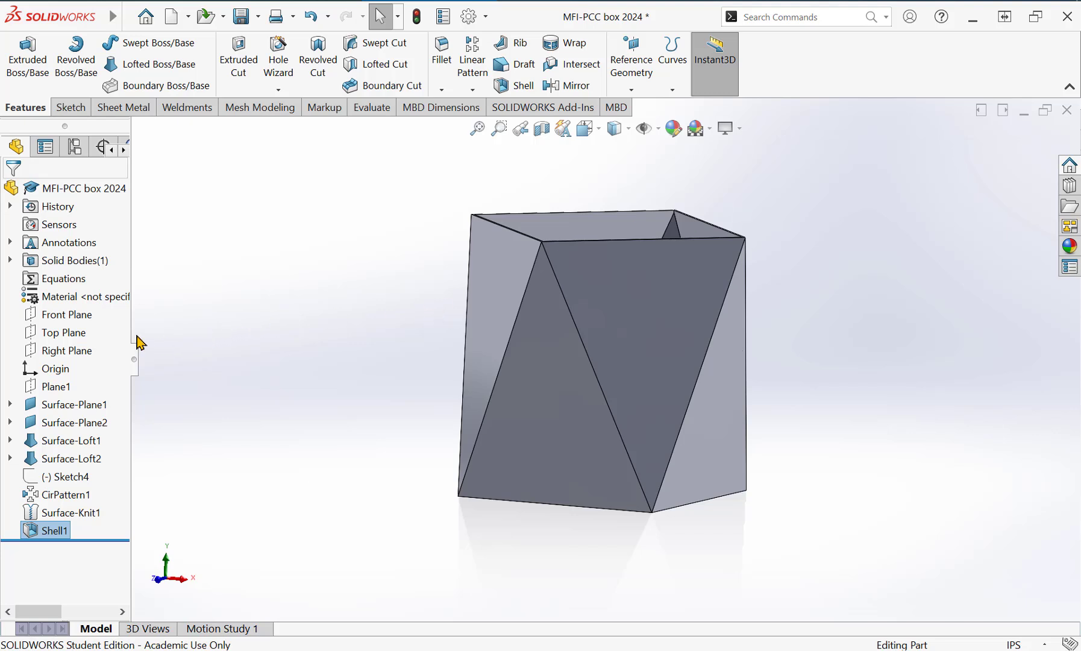
On the Front Plane, sketch a horizontal line about 7.81 in long extending past both sides of the box
left_click(62, 315)
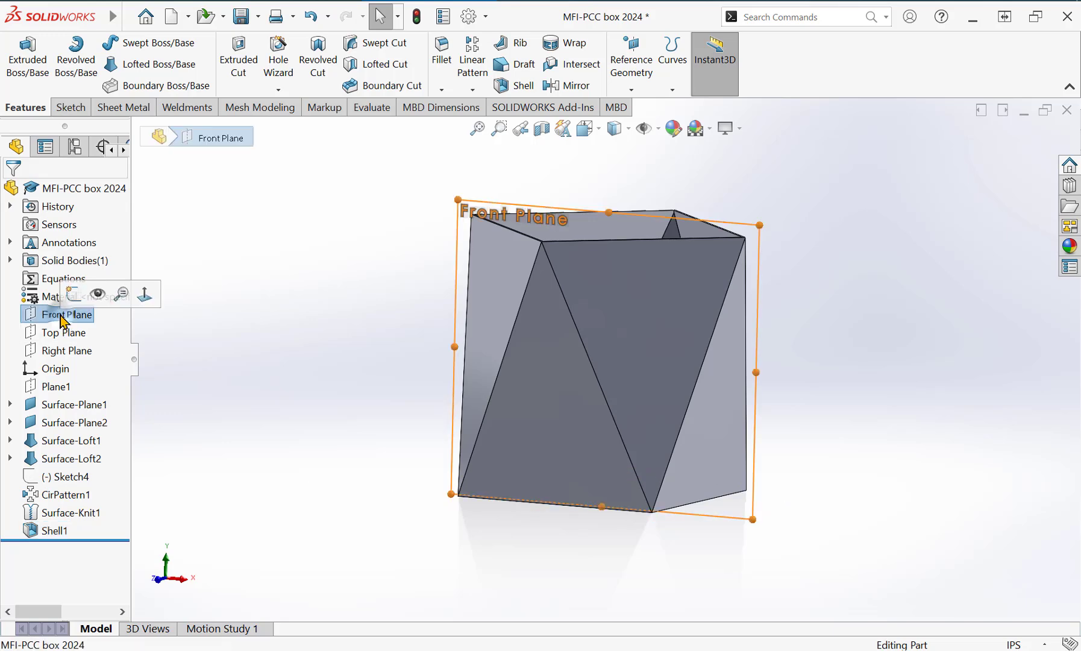
left_click(80, 293)
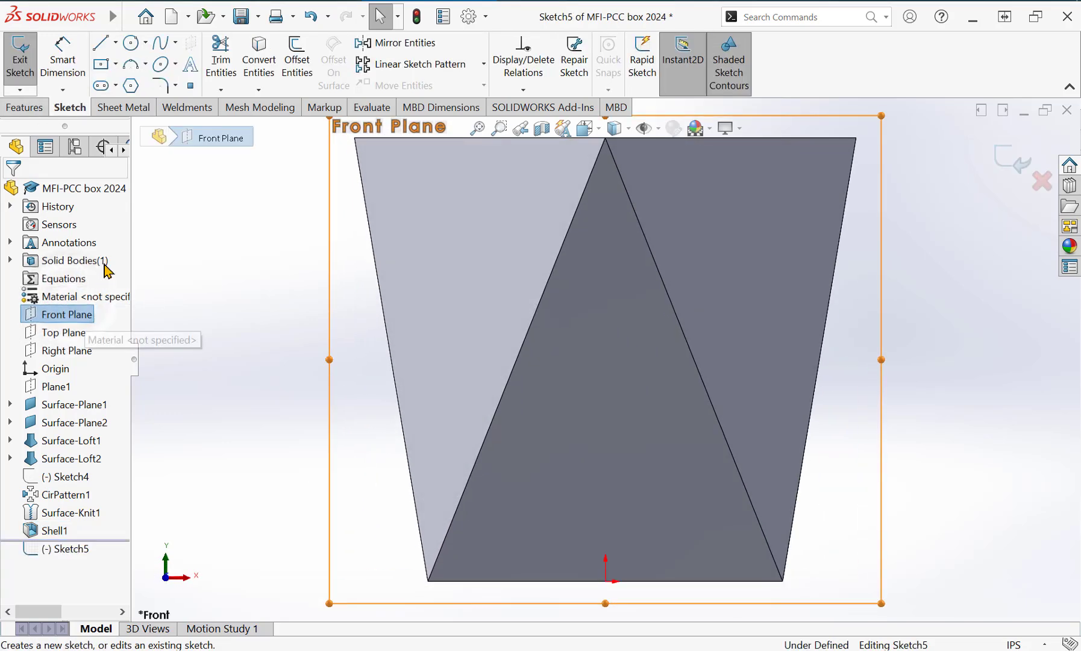
left_click(100, 47)
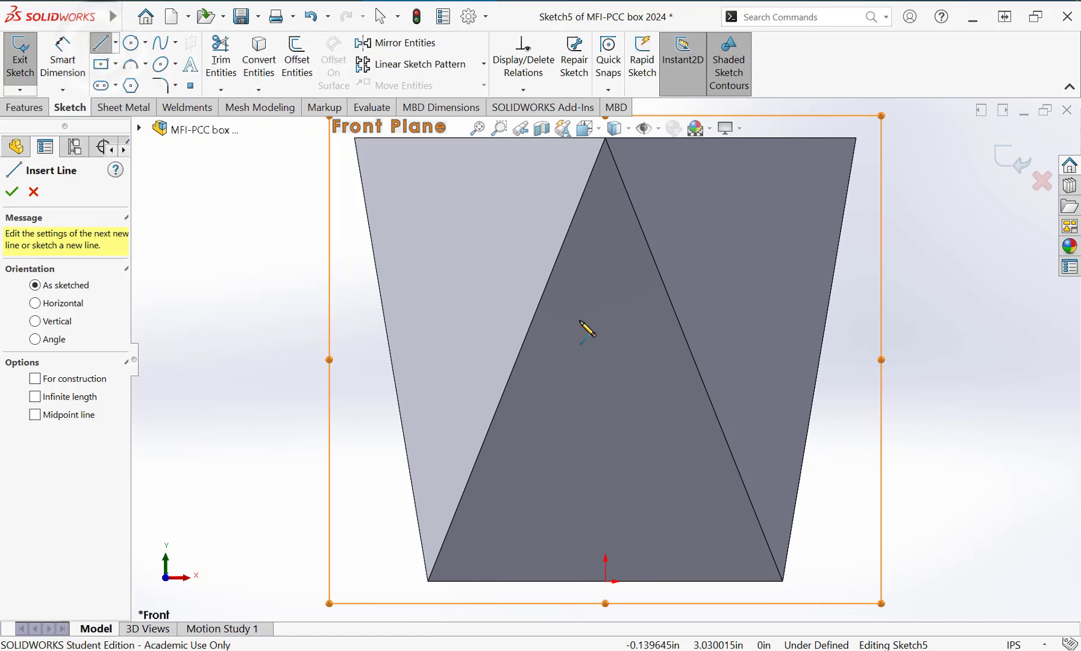
left_click(231, 317)
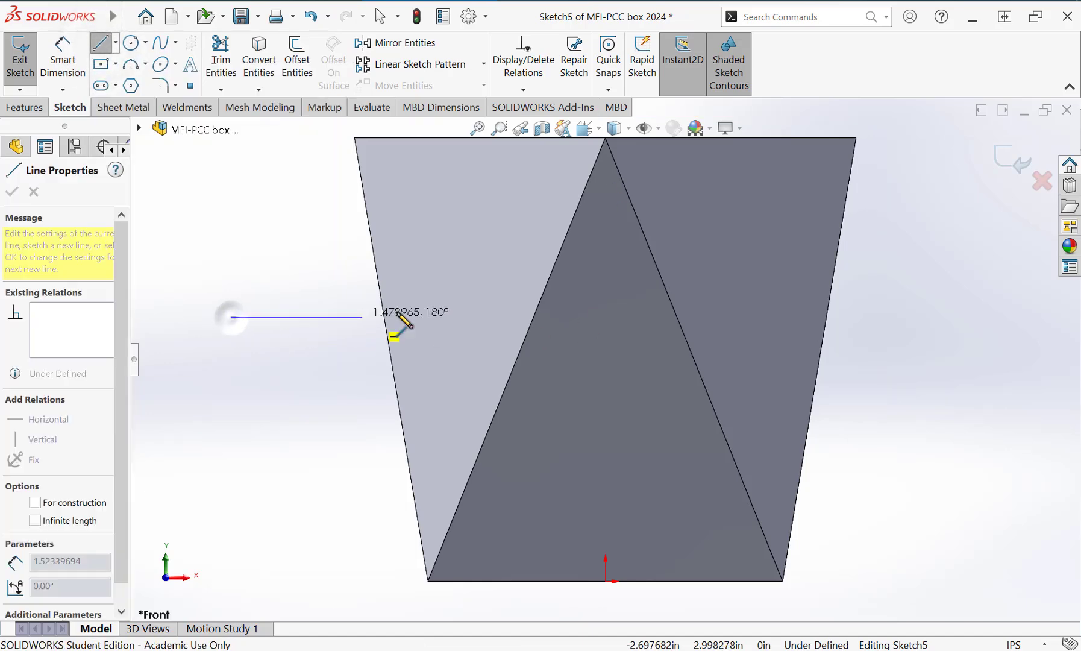
double_click(923, 317)
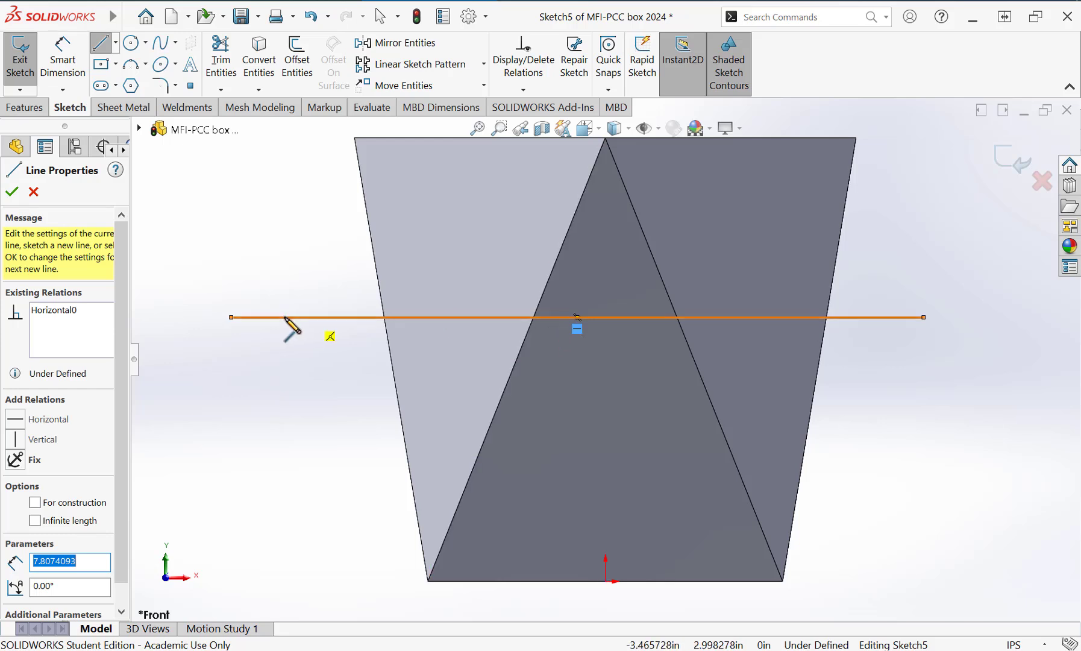
Dimension the horizontal line 3 in above the bottom edge of the box
right_click_drag(260, 246, 253, 196)
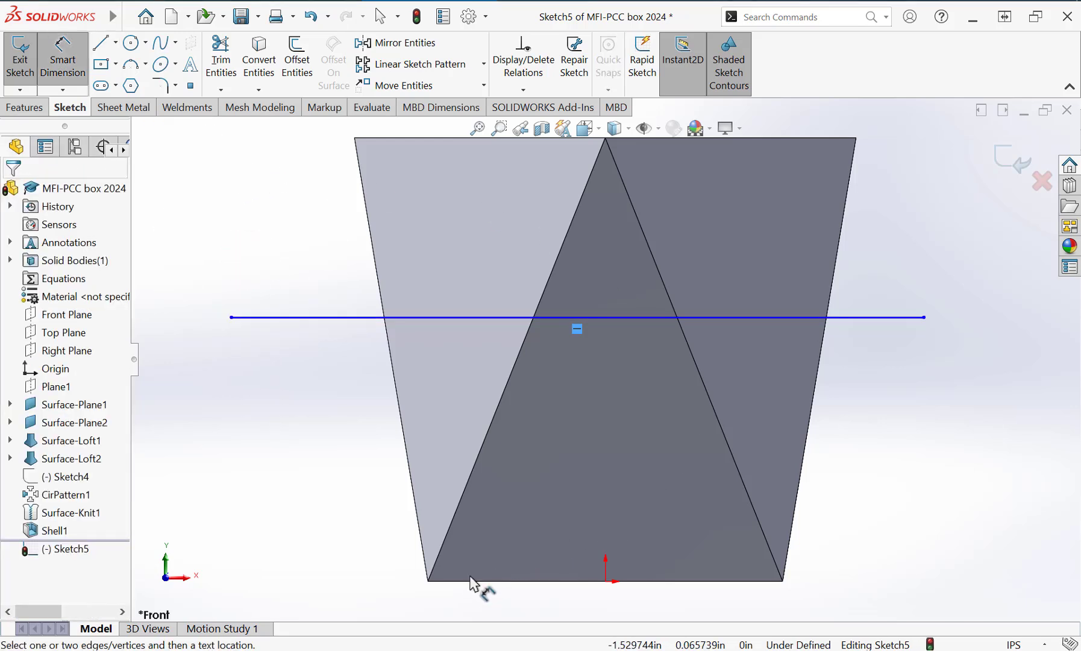
left_click(469, 580)
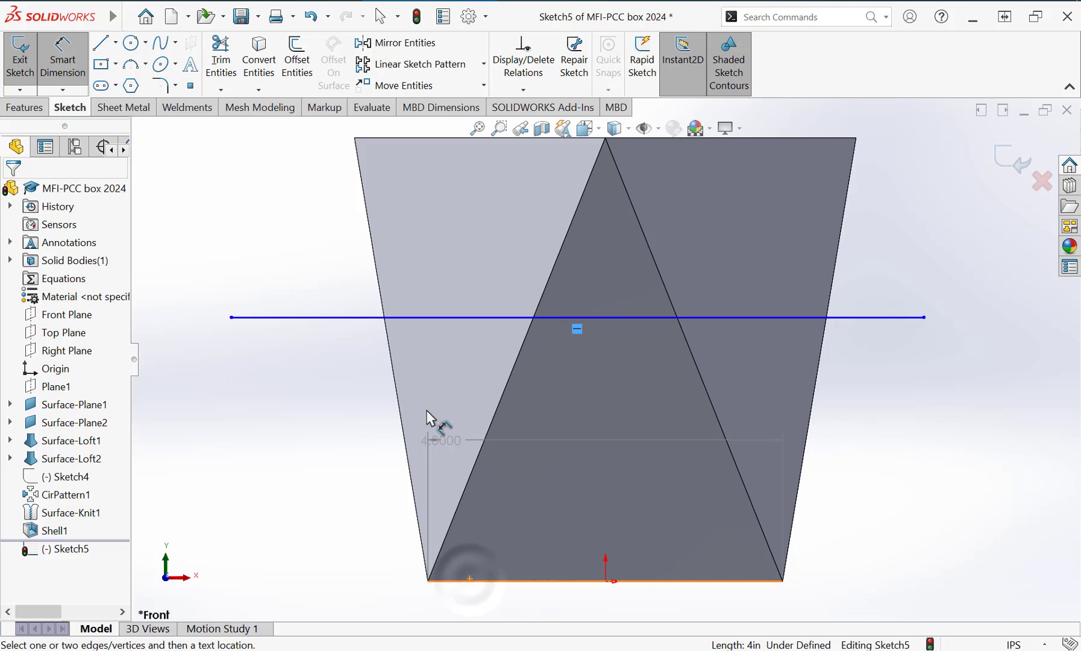
left_click(359, 317)
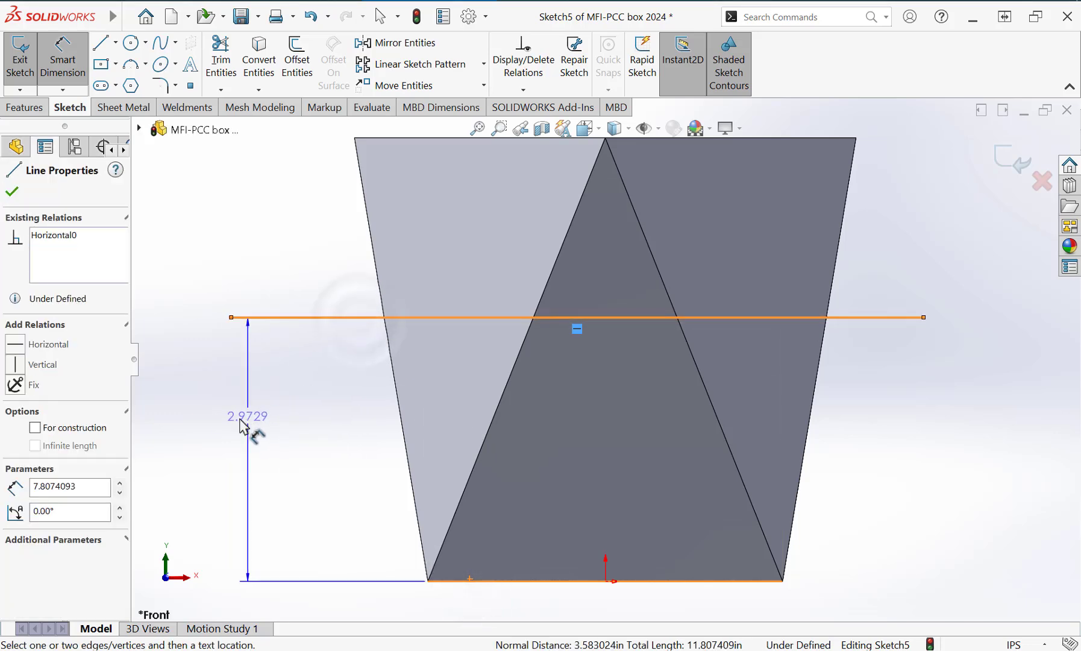
left_click(207, 439)
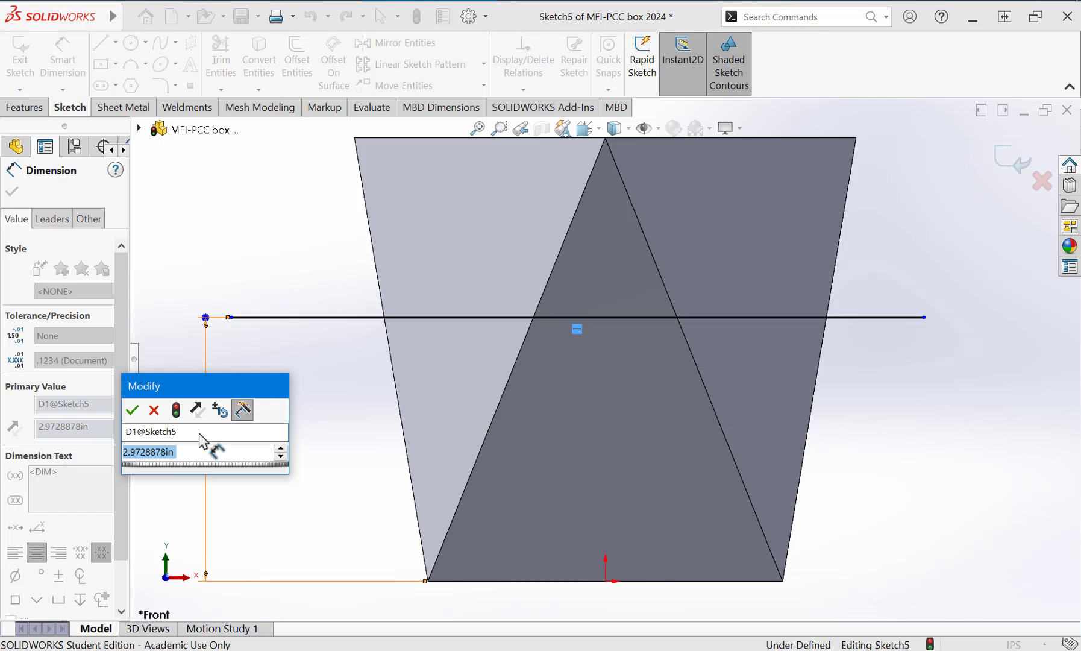
type("3")
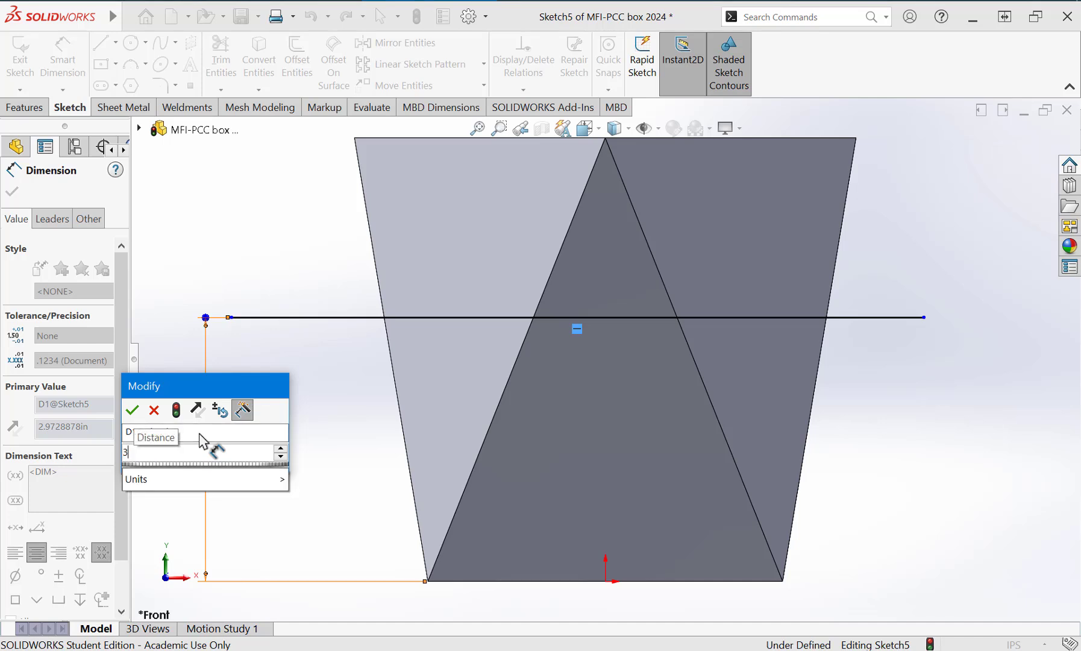
left_click(130, 412)
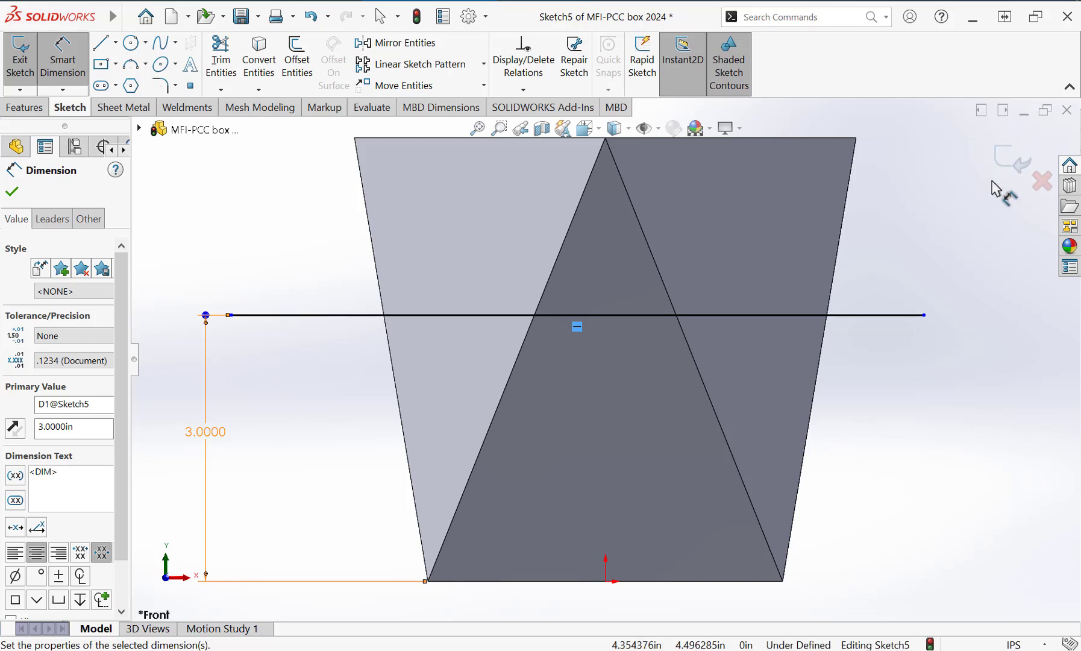
Cut away the part of the box above the sketched line with an Extruded Cut set to Through All in both directions
left_click(32, 112)
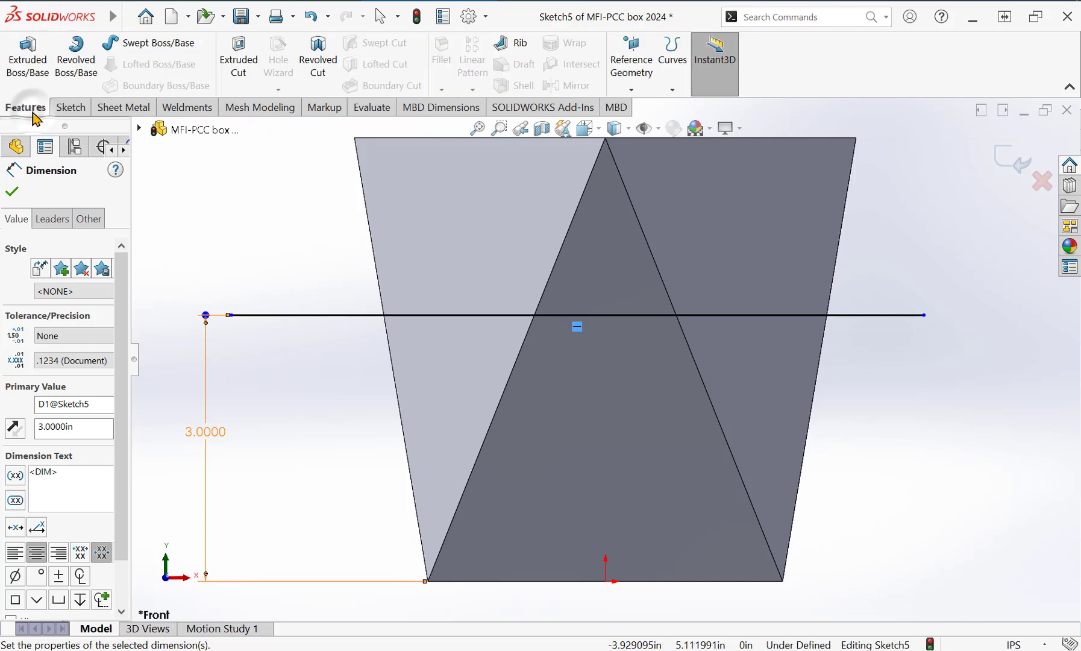
left_click(239, 69)
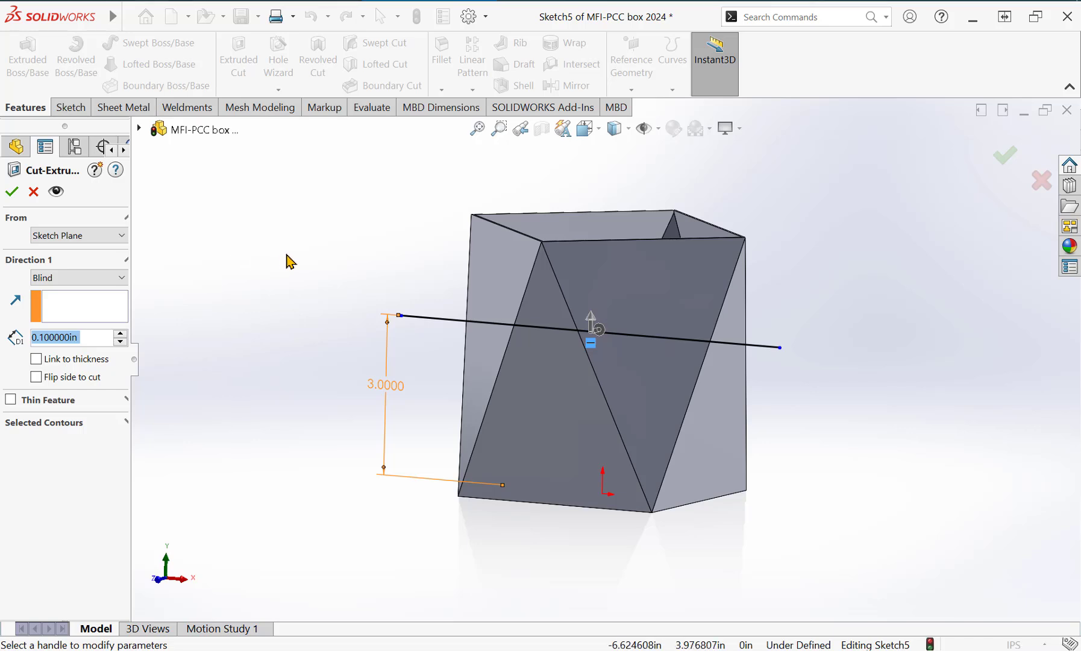
middle_click_drag(287, 261, 255, 274)
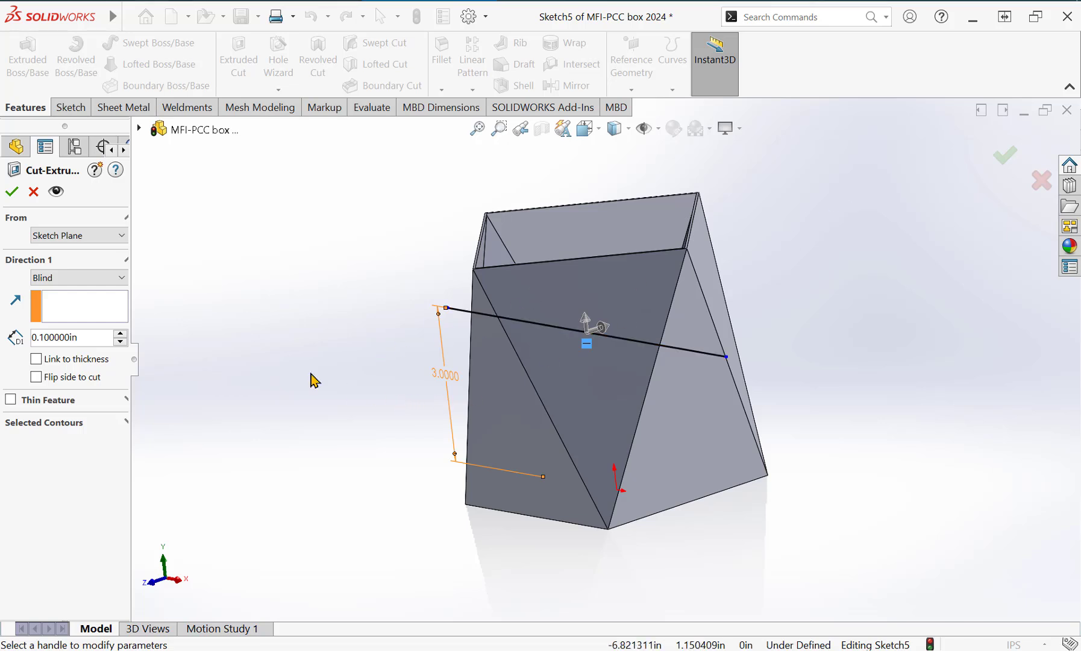
left_click(95, 282)
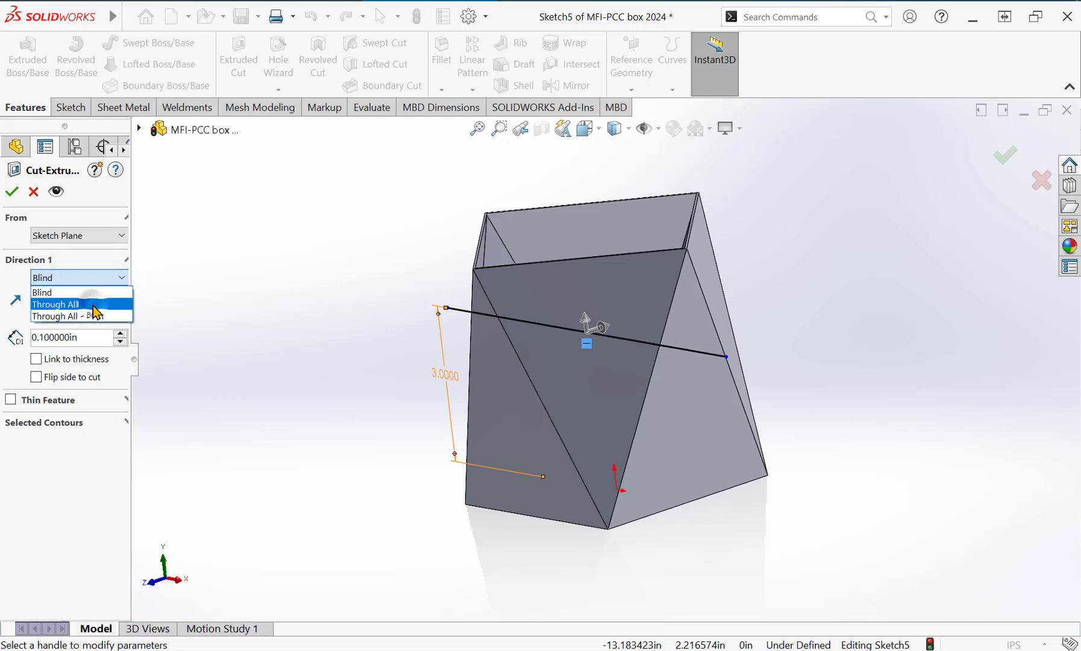
left_click(94, 315)
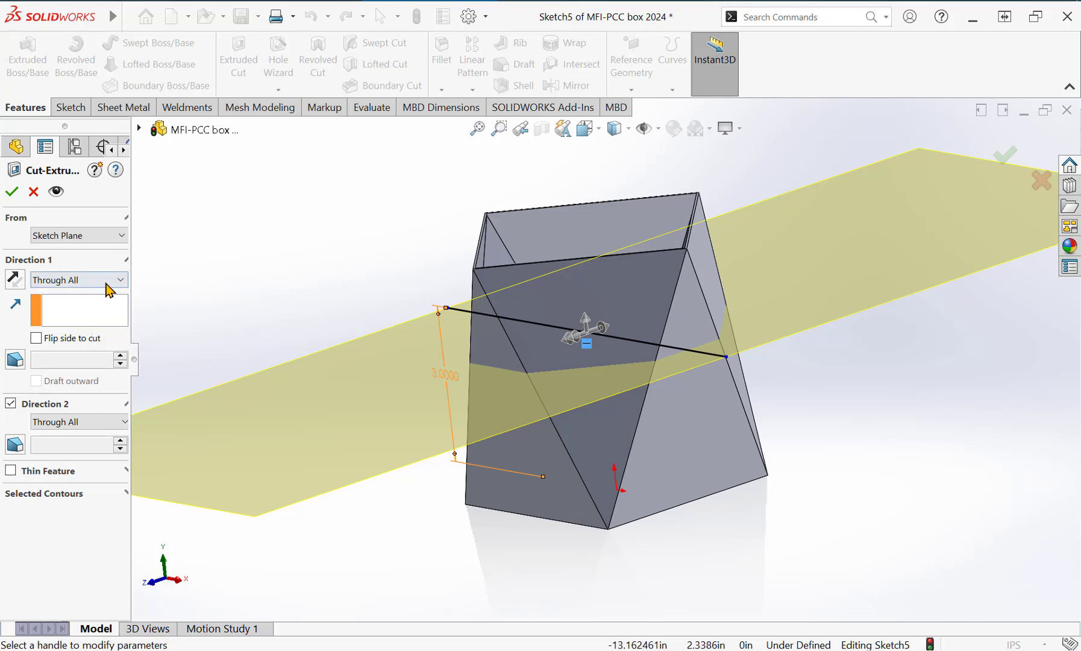
left_click(106, 282)
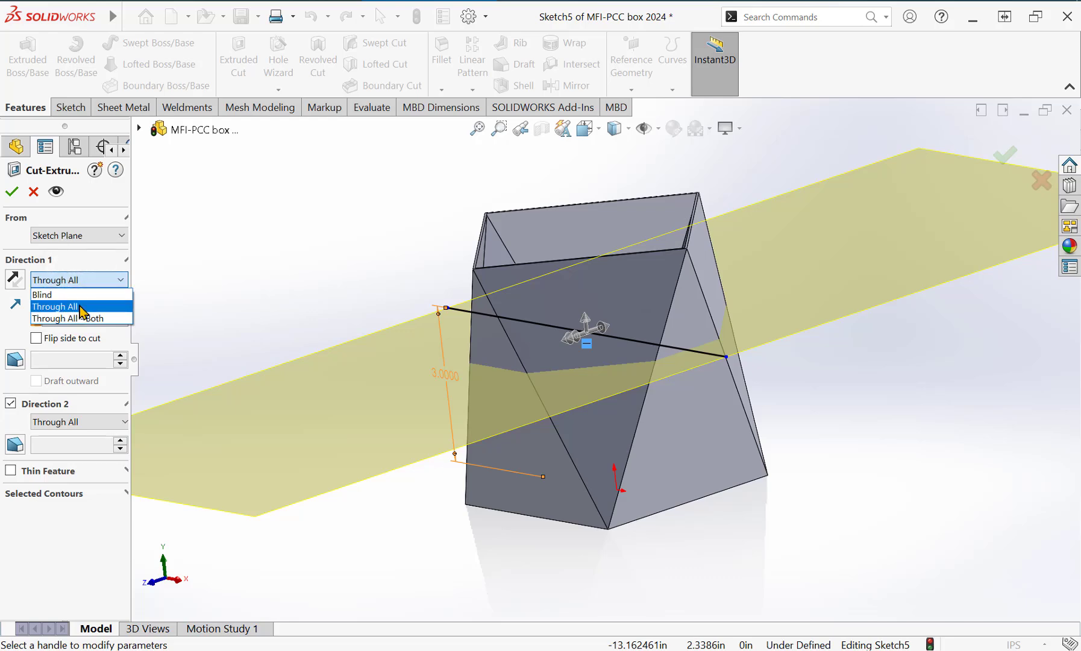
left_click(82, 307)
left_click(12, 192)
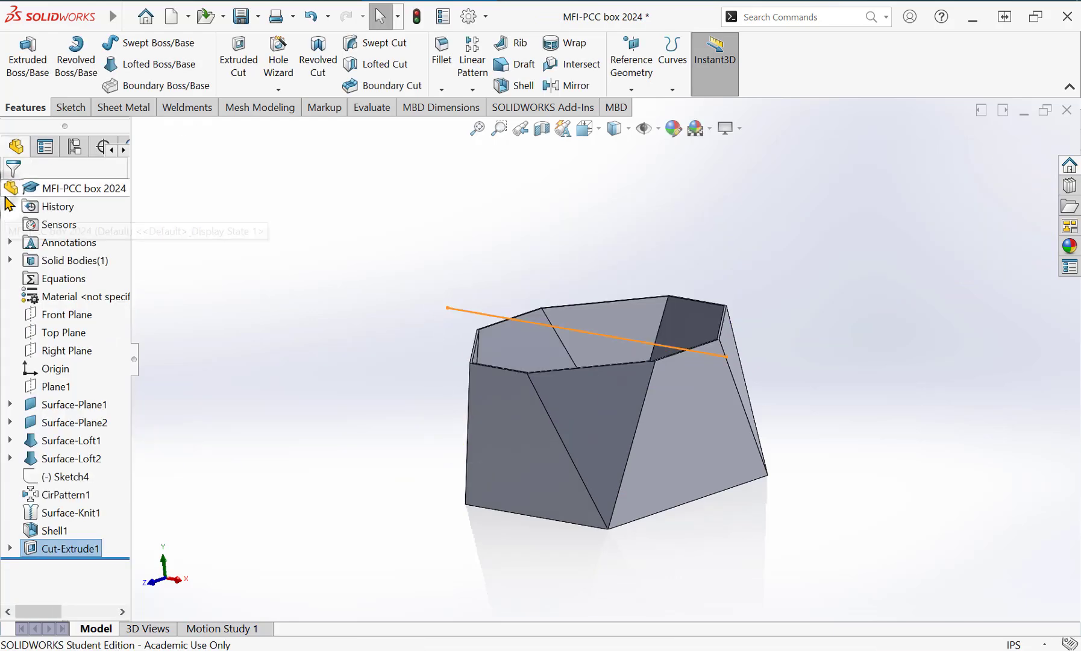
Clear the selection and save the cut box part
left_click(384, 320)
middle_click_drag(492, 415, 519, 419)
key("ctrl+s")
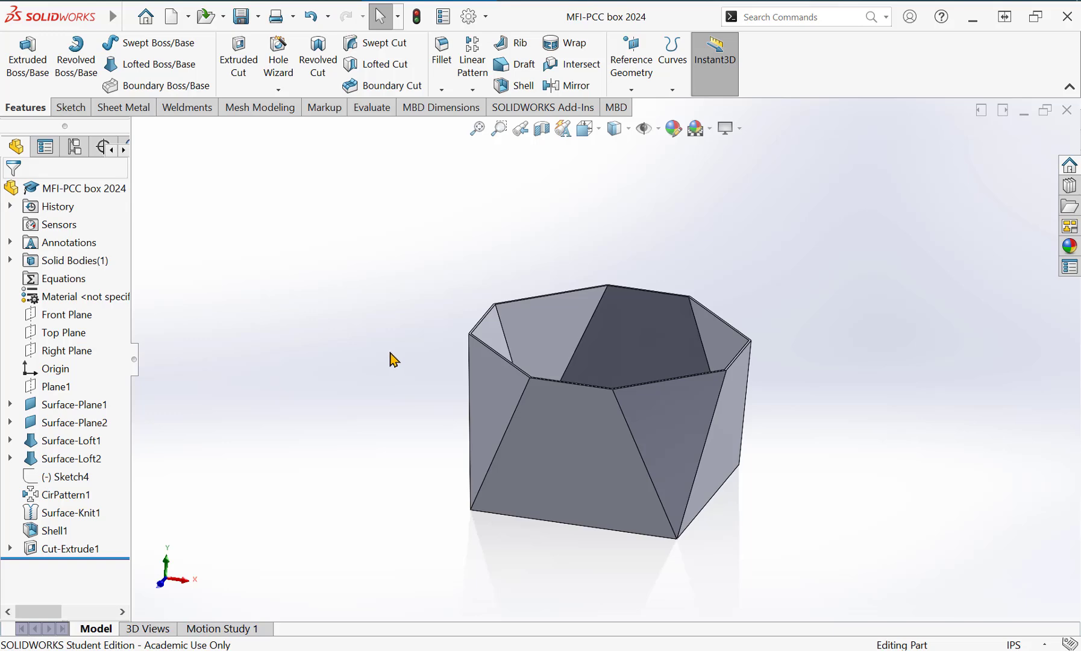
Switch to the browser document, examine the design stages from hand sketch to the MFI-PCC box master drawing, and return to SOLIDWORKS
key("alt+Tab")
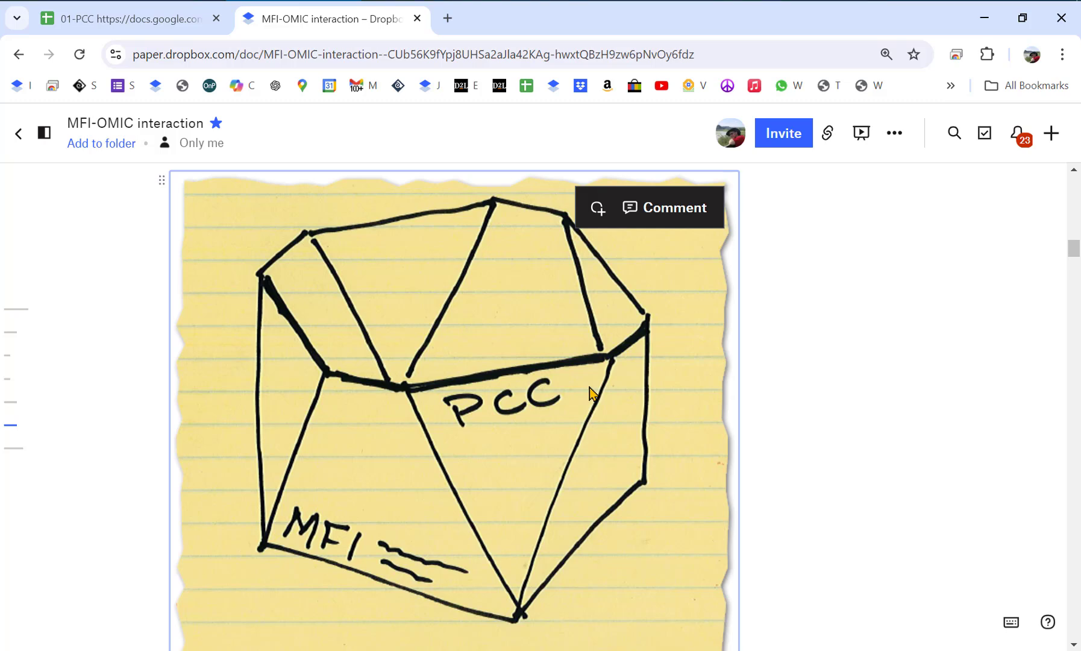
scroll(590, 393, "down", 20)
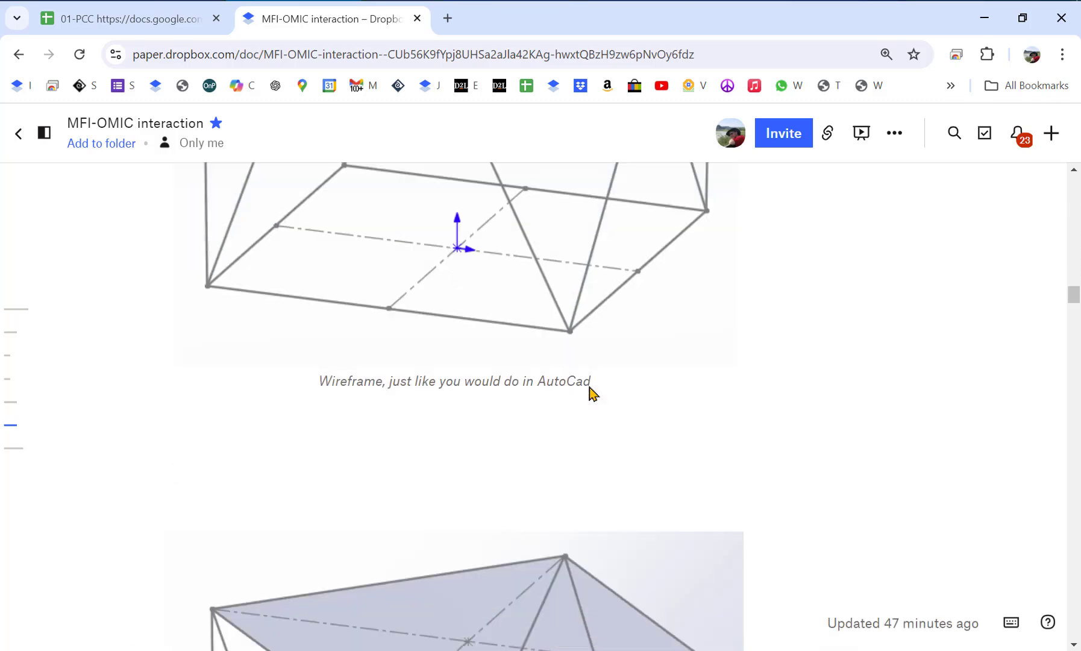
scroll(590, 393, "down", 20)
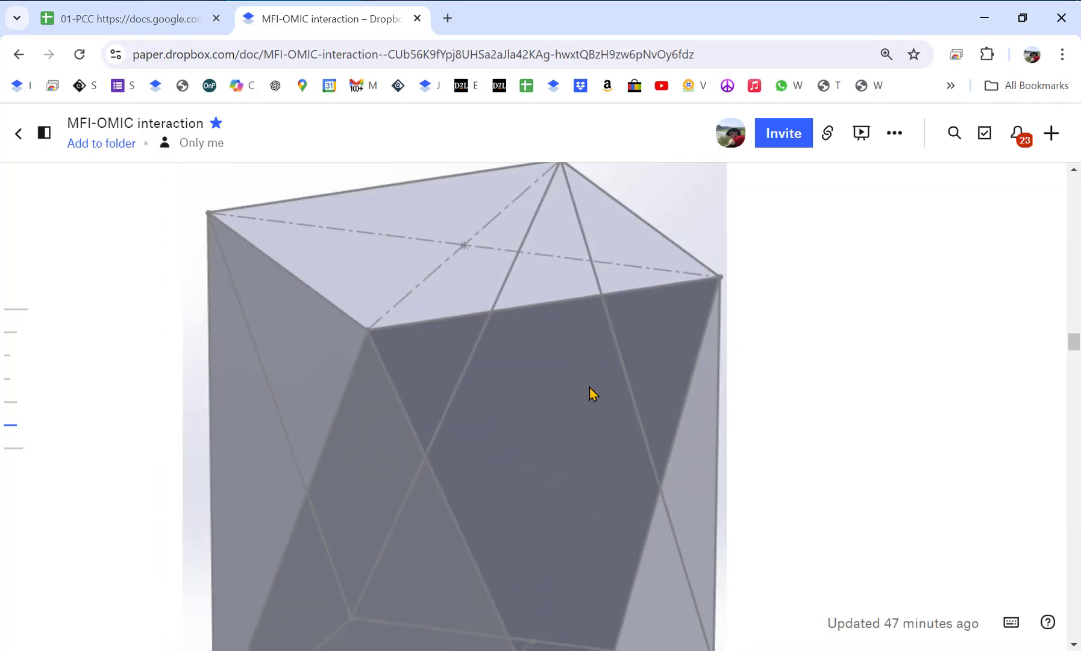
scroll(589, 387, "down", 20)
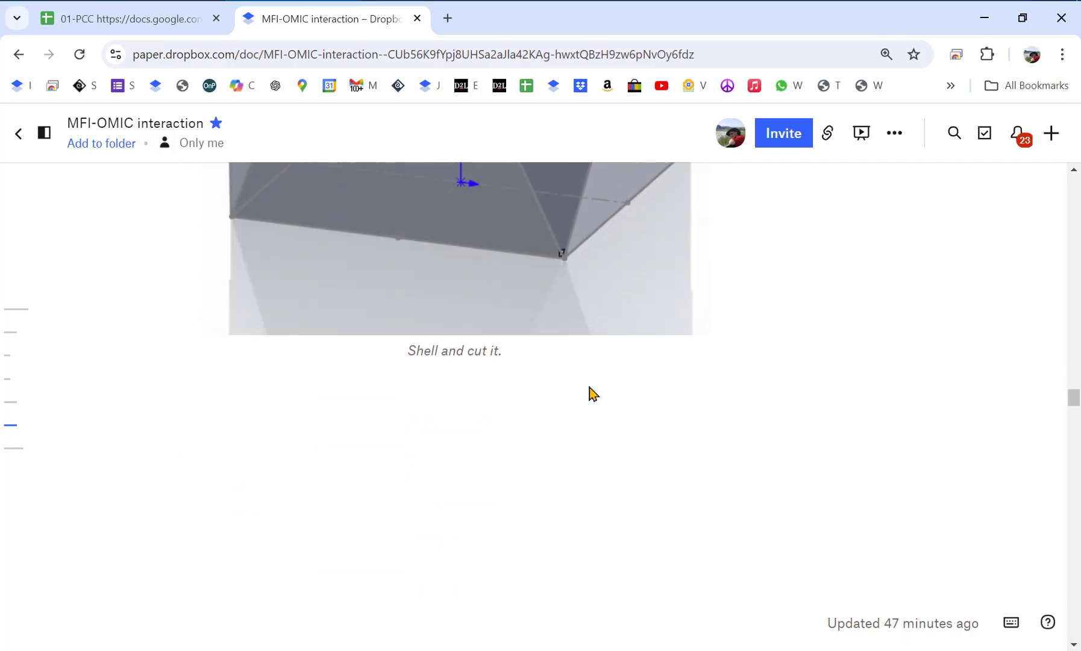
scroll(590, 393, "down", 15)
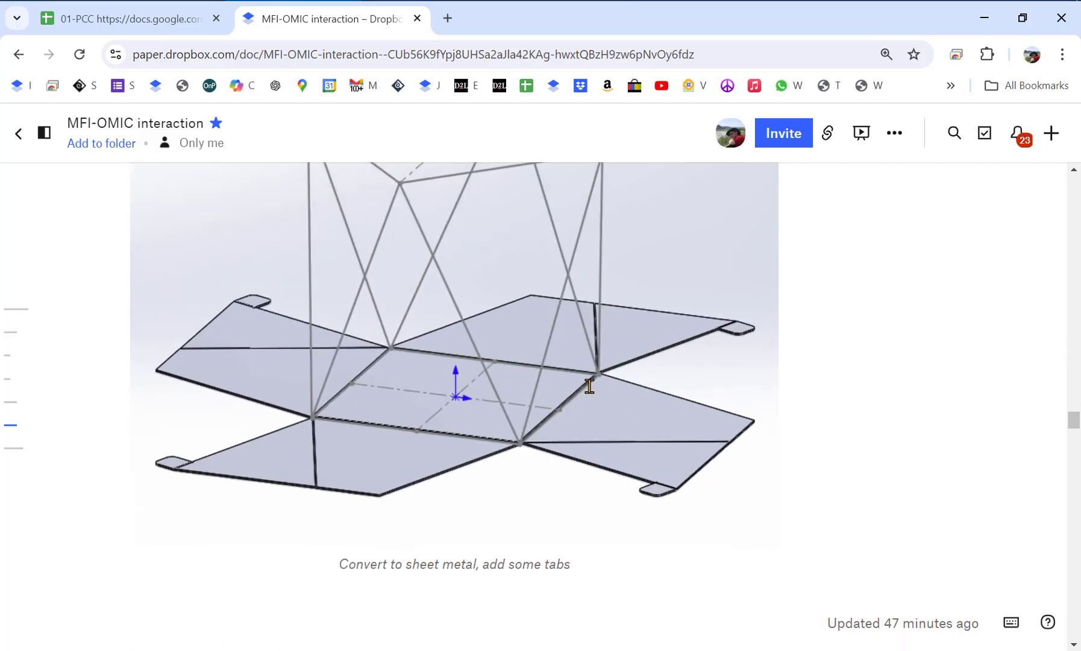
scroll(589, 389, "up", 1)
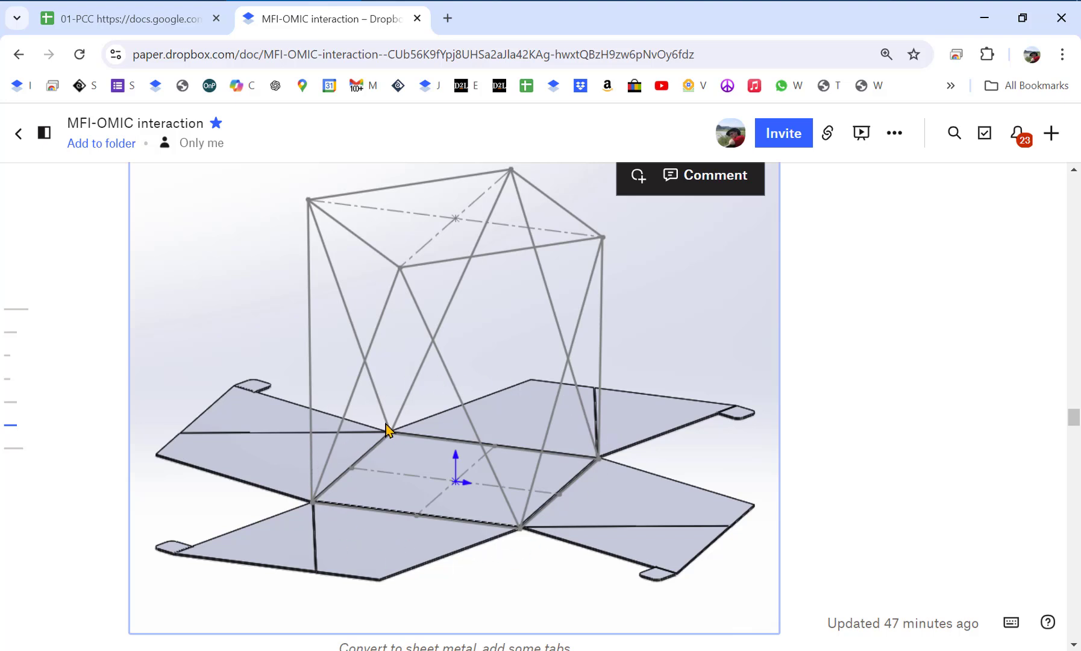
scroll(487, 493, "down", 8)
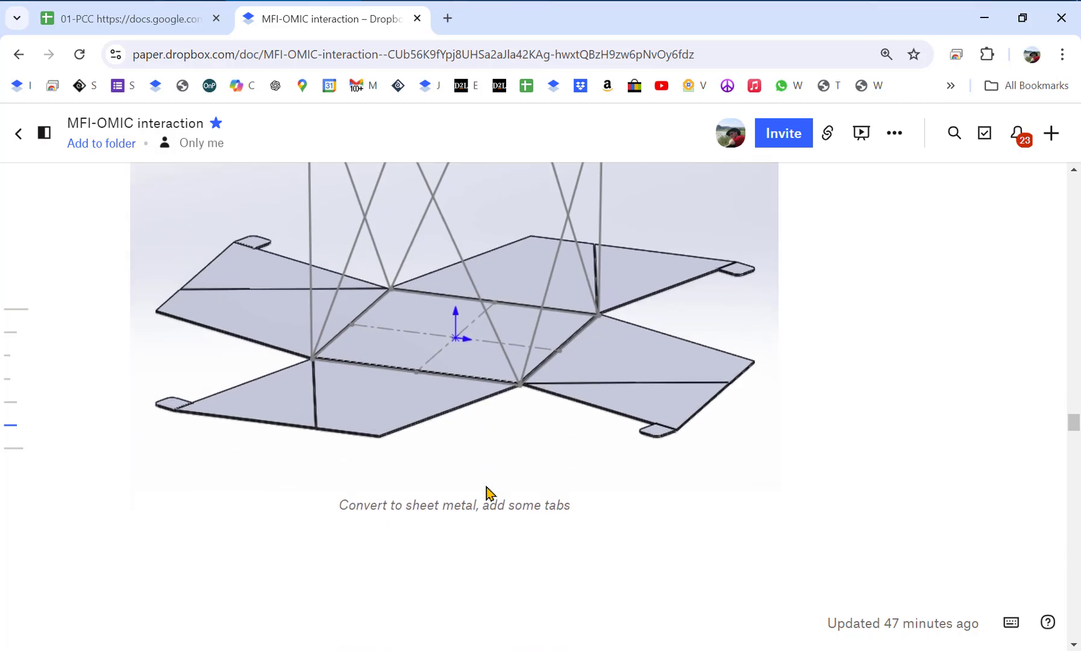
scroll(471, 478, "down", 3)
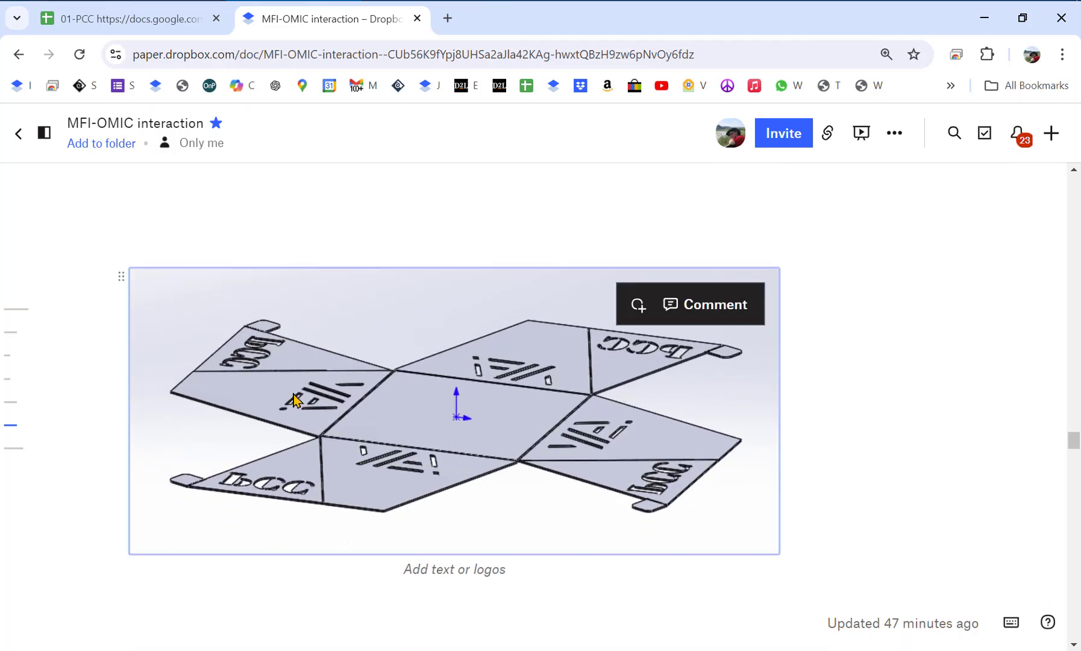
scroll(420, 475, "down", 10)
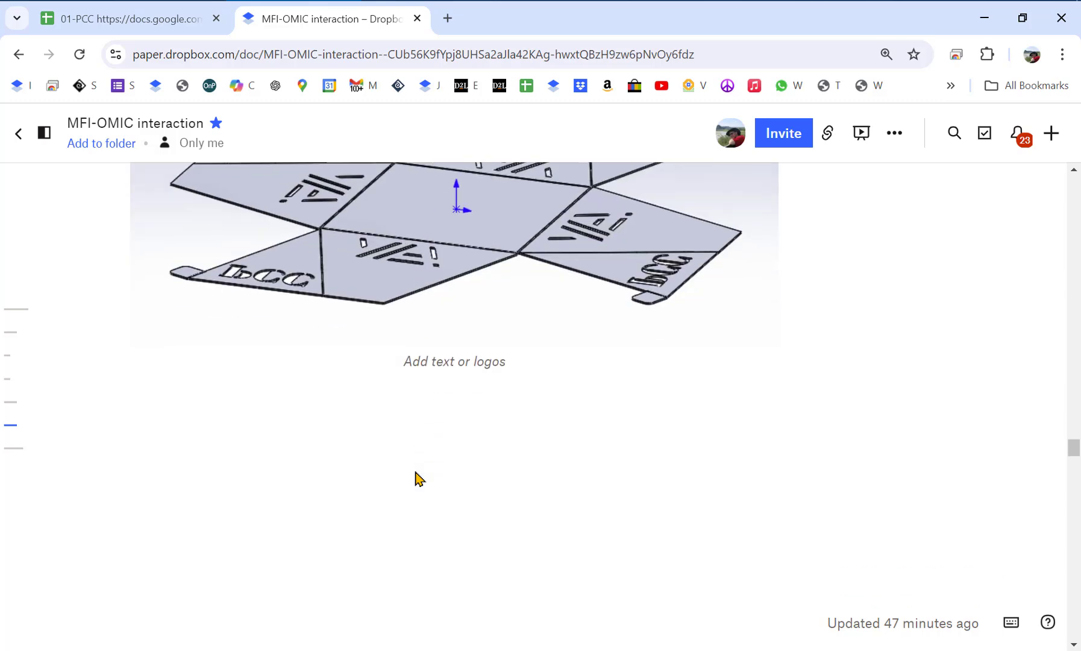
scroll(415, 476, "down", 3)
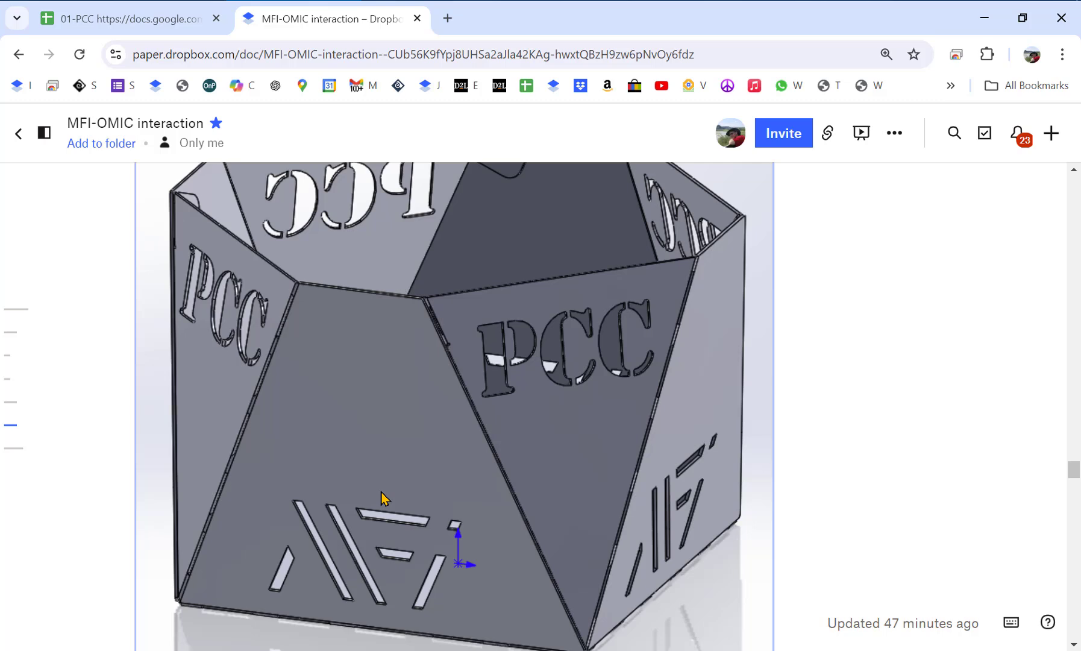
scroll(380, 497, "down", 10)
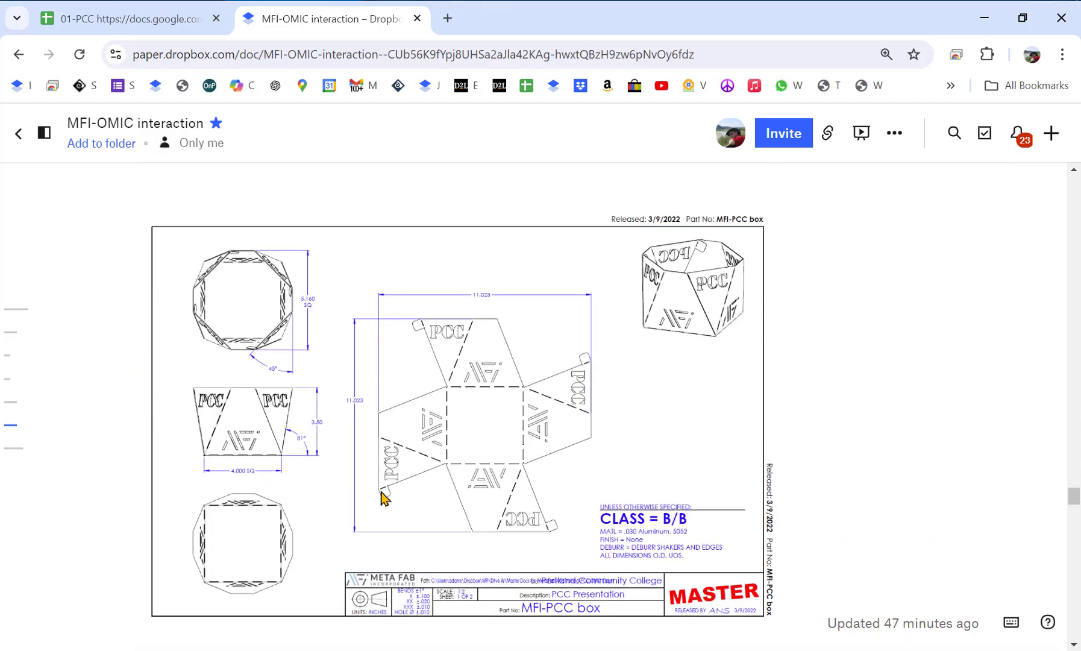
left_click(453, 445)
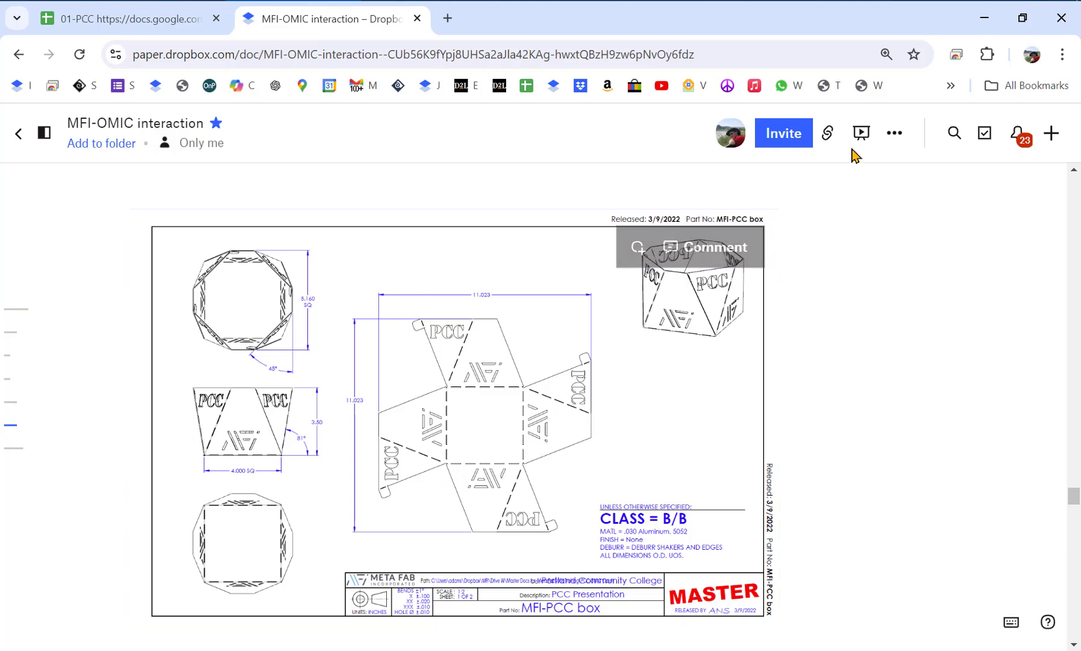
left_click(976, 25)
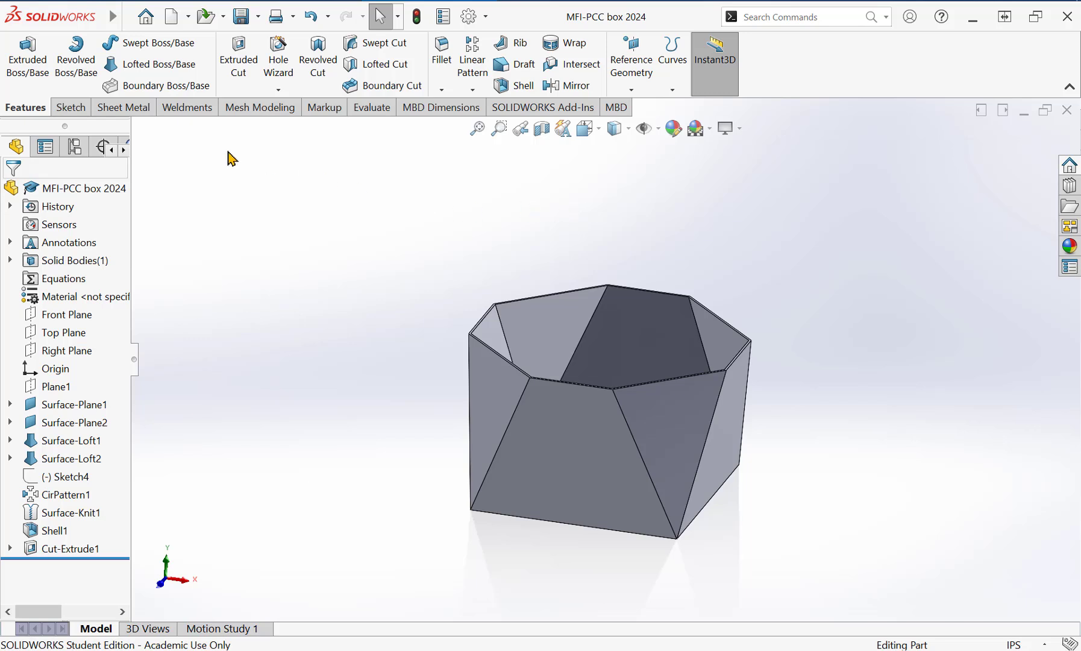
Bring up the sheet metal tools and check the list of available command sets
left_click(138, 112)
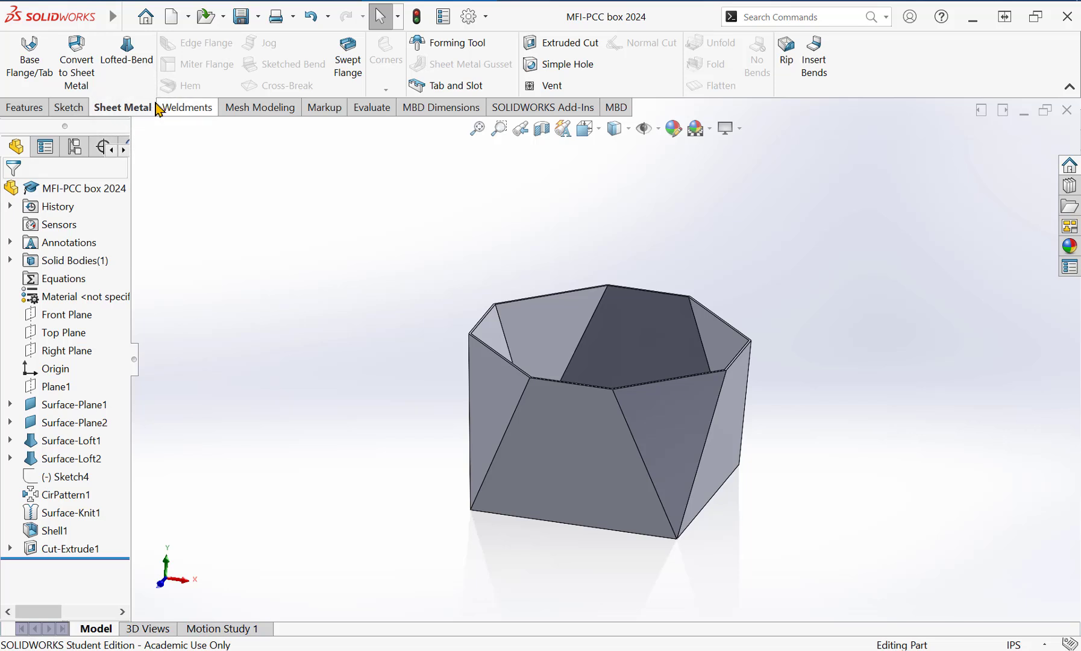
right_click(123, 108)
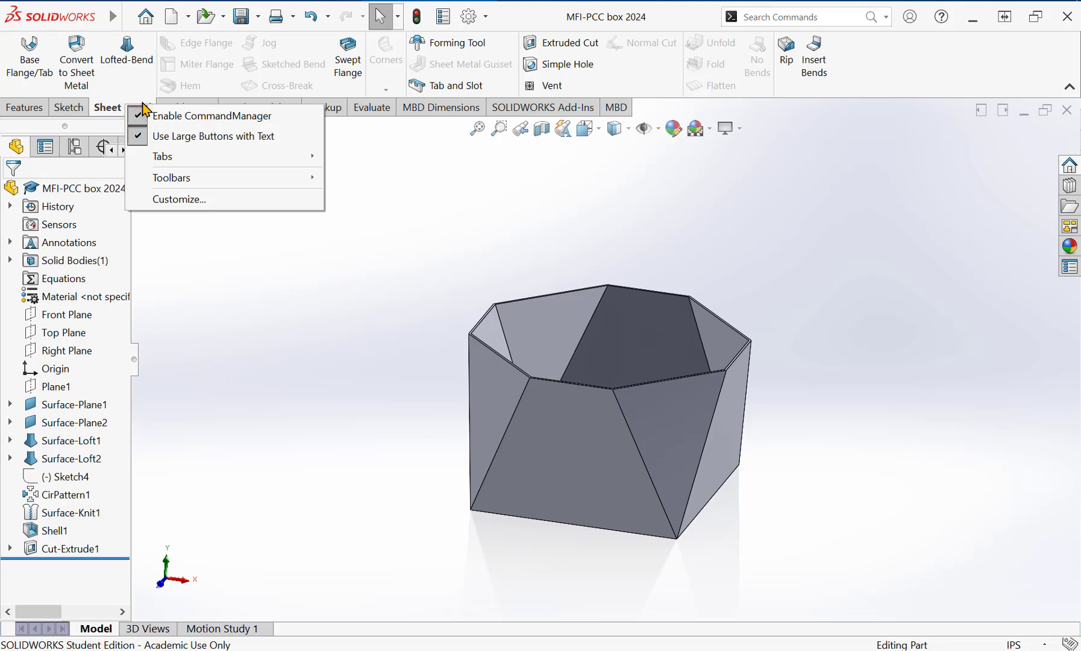
mouse_move(174, 160)
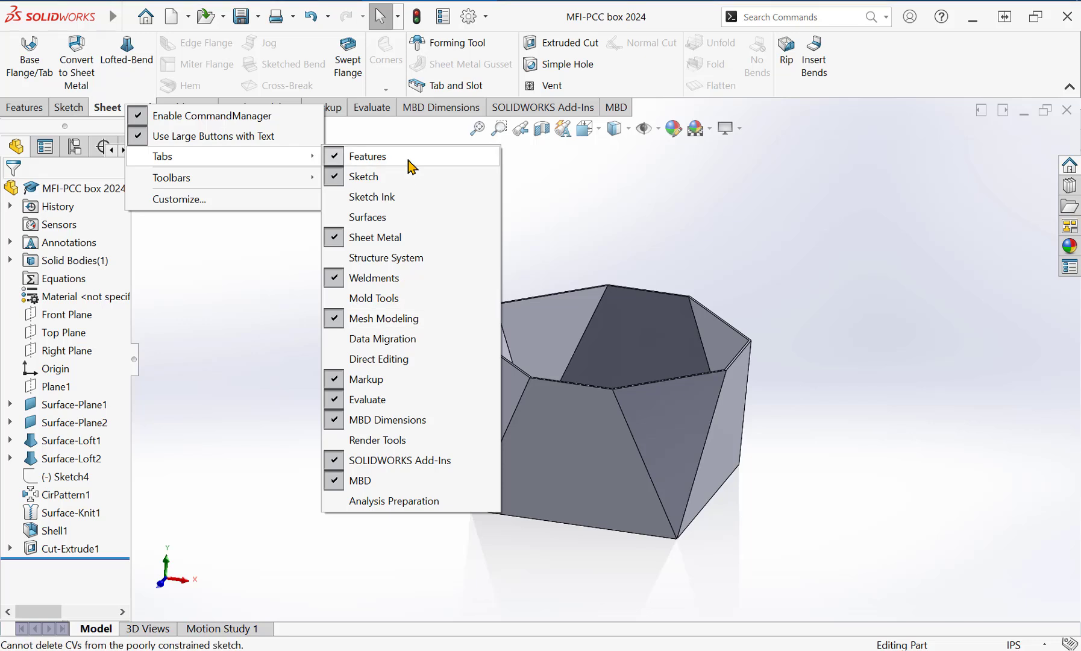
left_click(235, 272)
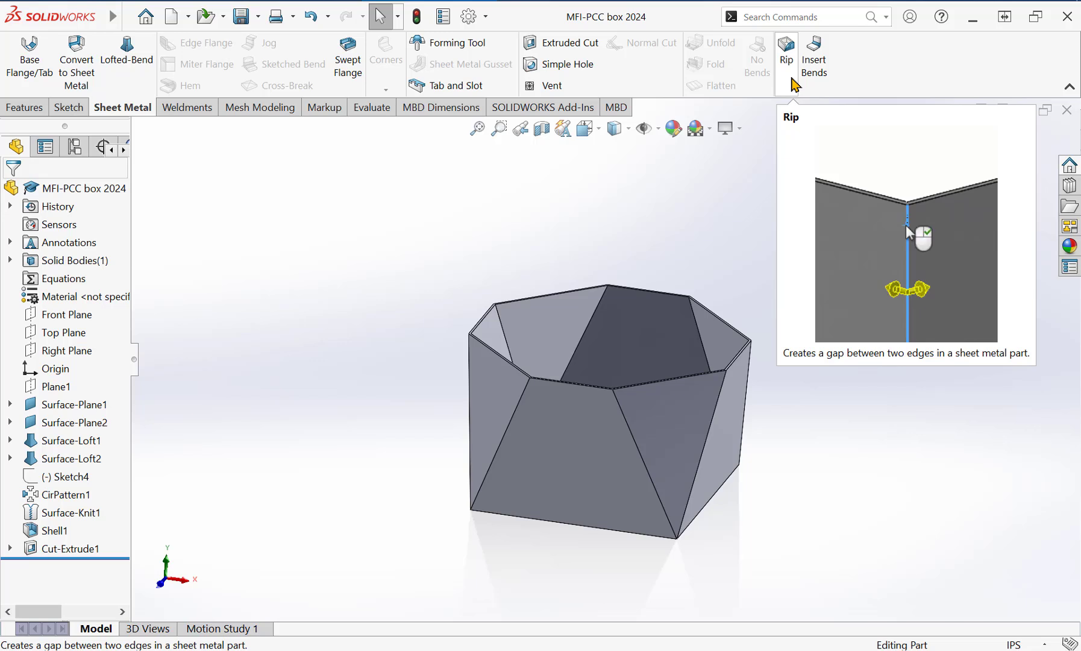
Start a Rip on the box, enlarge its edge selection list and set the rip gap to 0.15 in
left_click(787, 77)
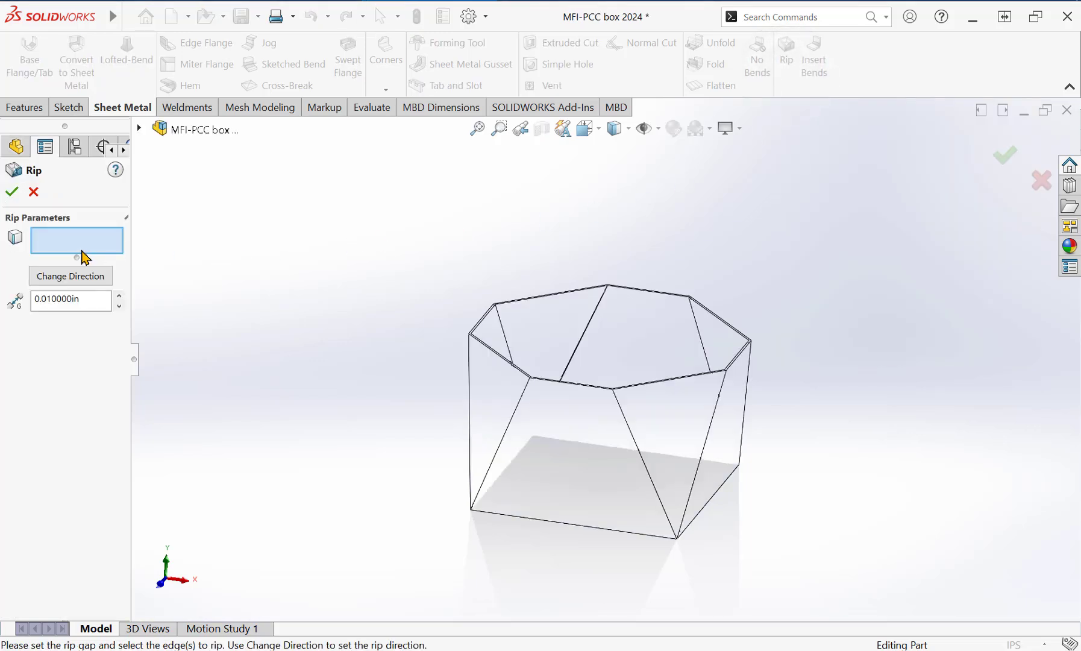
left_click_drag(77, 257, 76, 337)
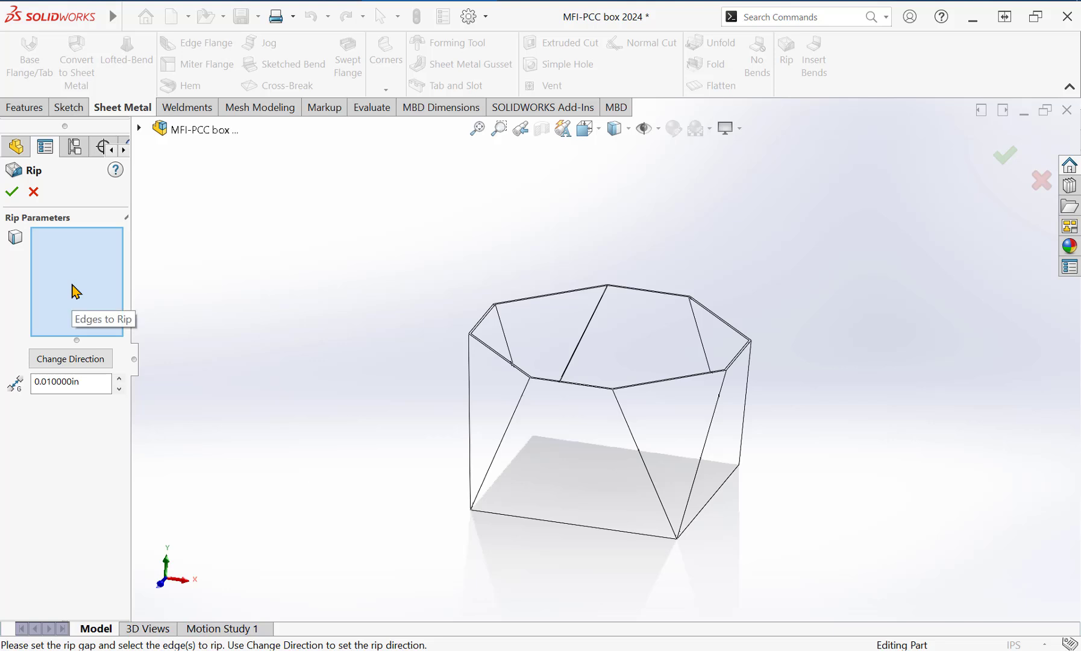
left_click_drag(82, 383, 18, 384)
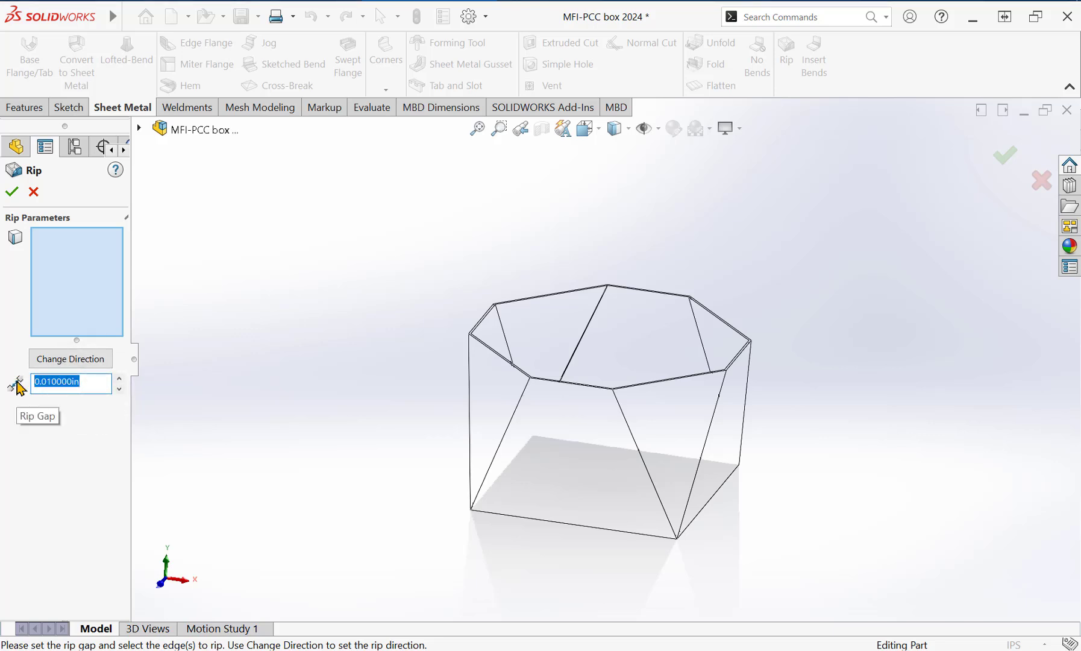
type(".15")
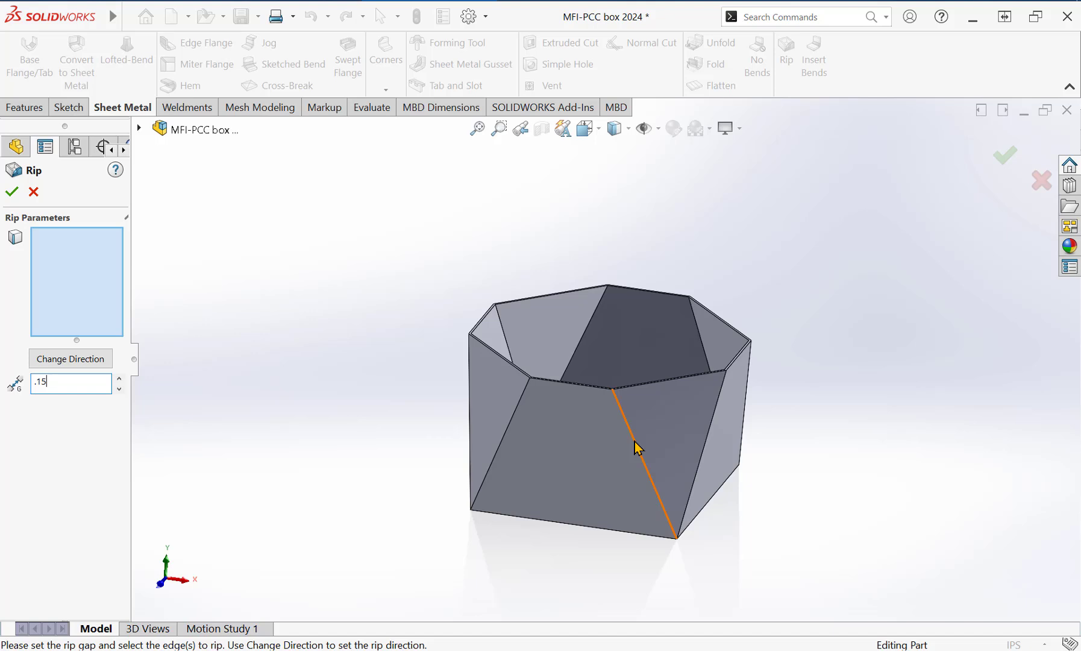
Choose four edges to rip: one slanted side edge rising from each bottom corner of the box, in the same rotational direction
left_click(637, 448)
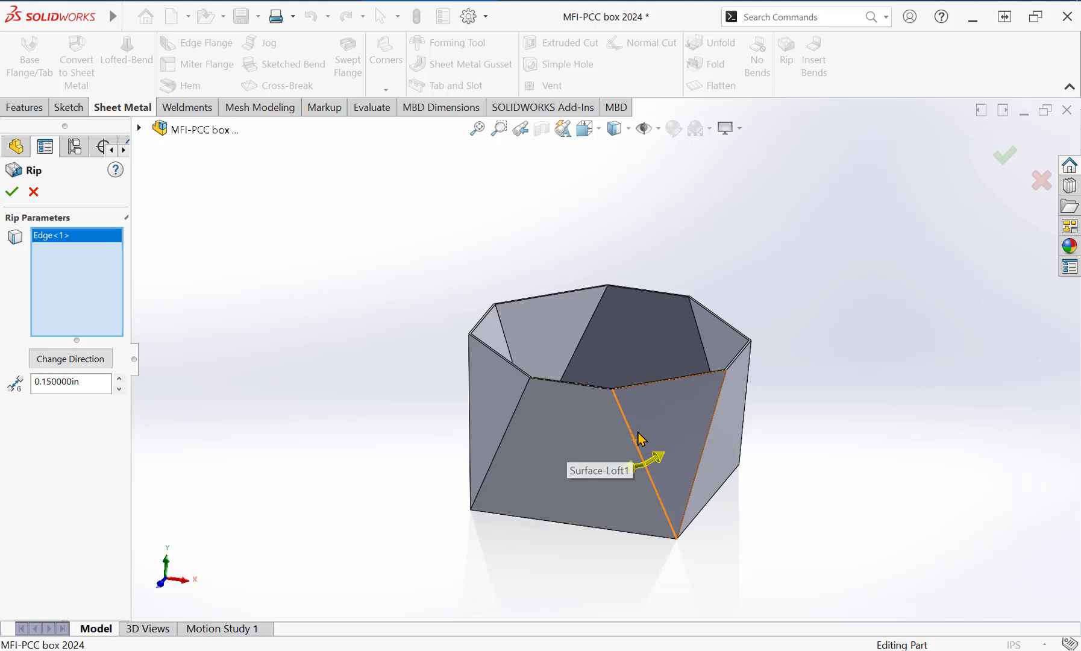
middle_click_drag(626, 426, 551, 440)
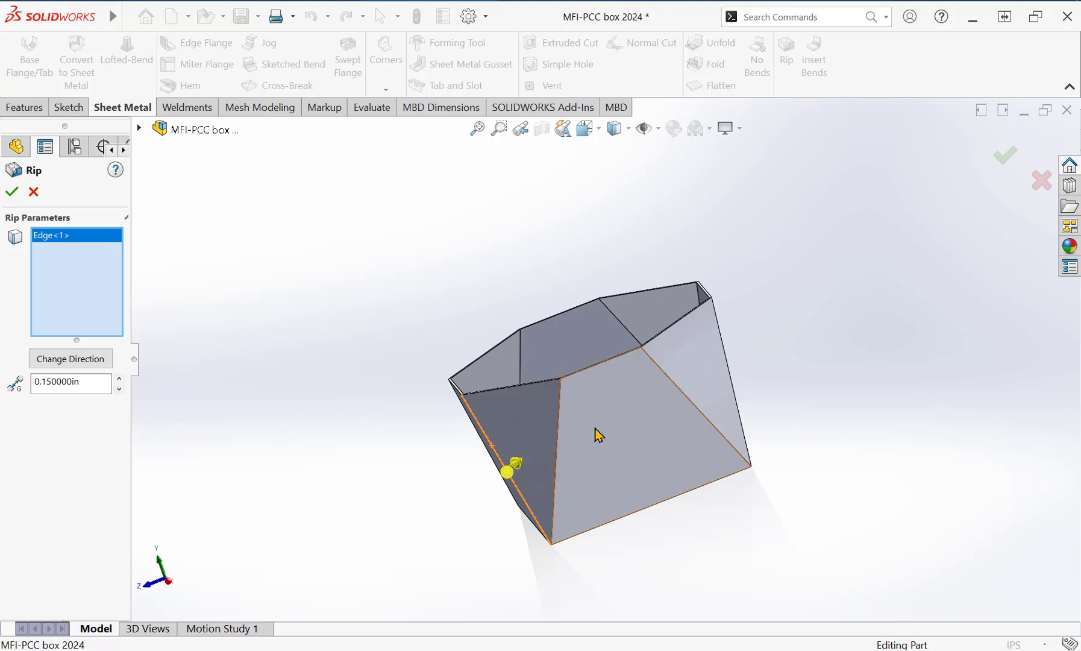
left_click(676, 393)
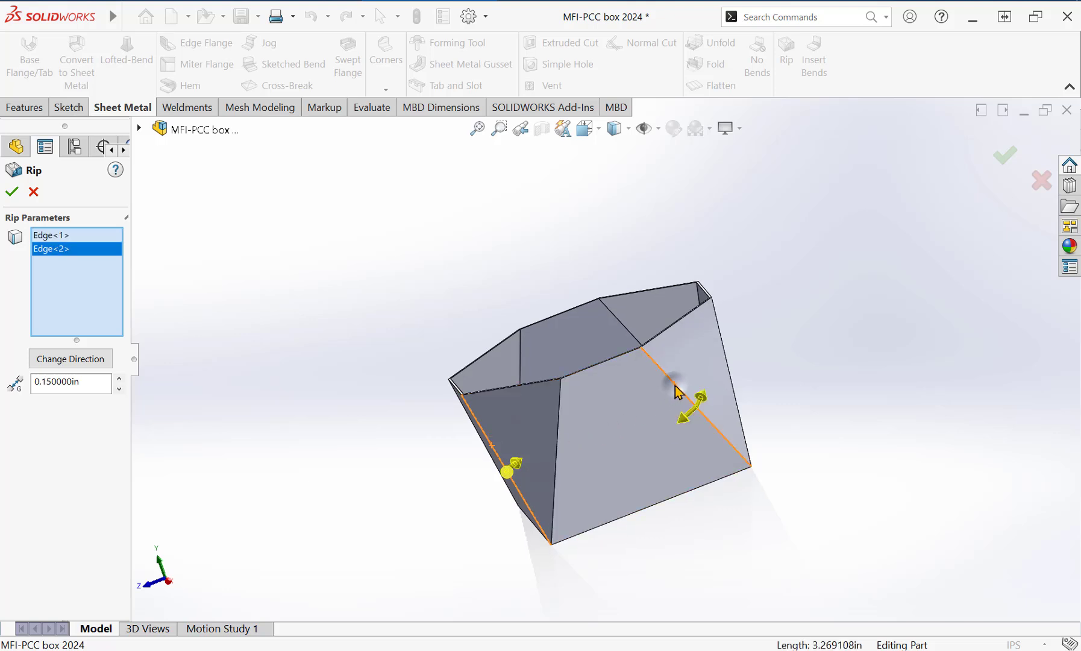
middle_click_drag(651, 438, 542, 443)
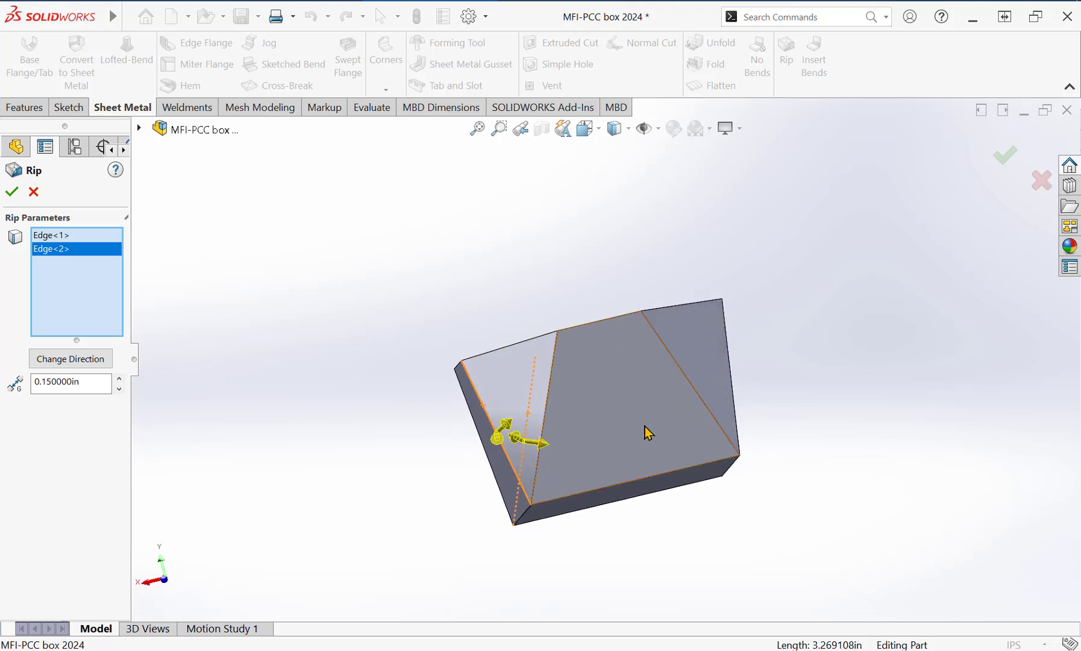
left_click(687, 384)
middle_click_drag(687, 384, 525, 465)
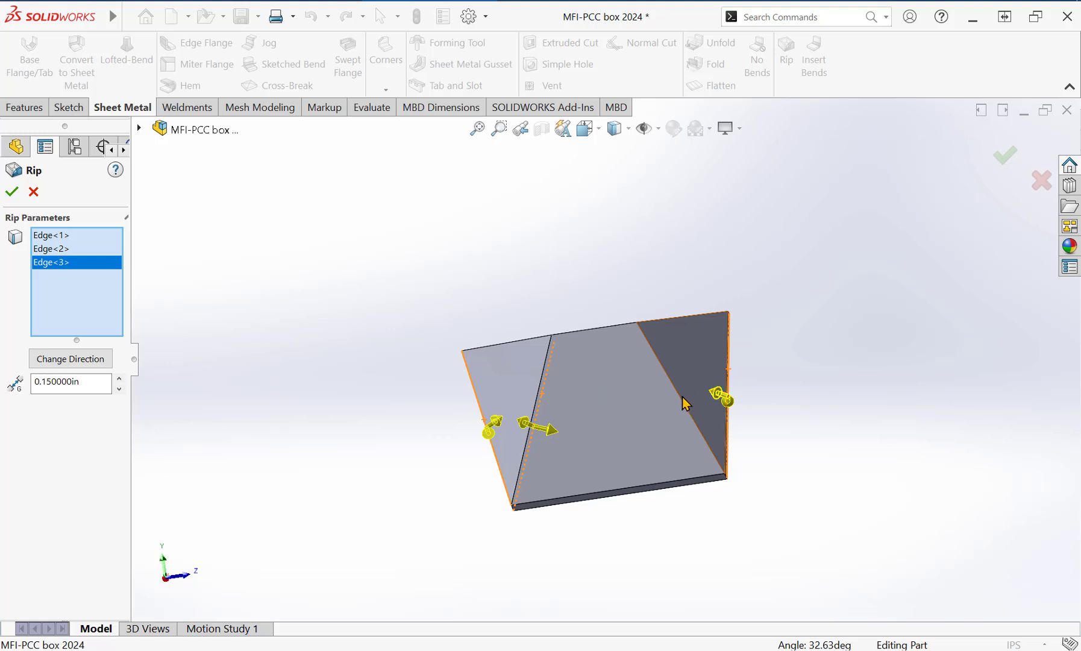
left_click(682, 398)
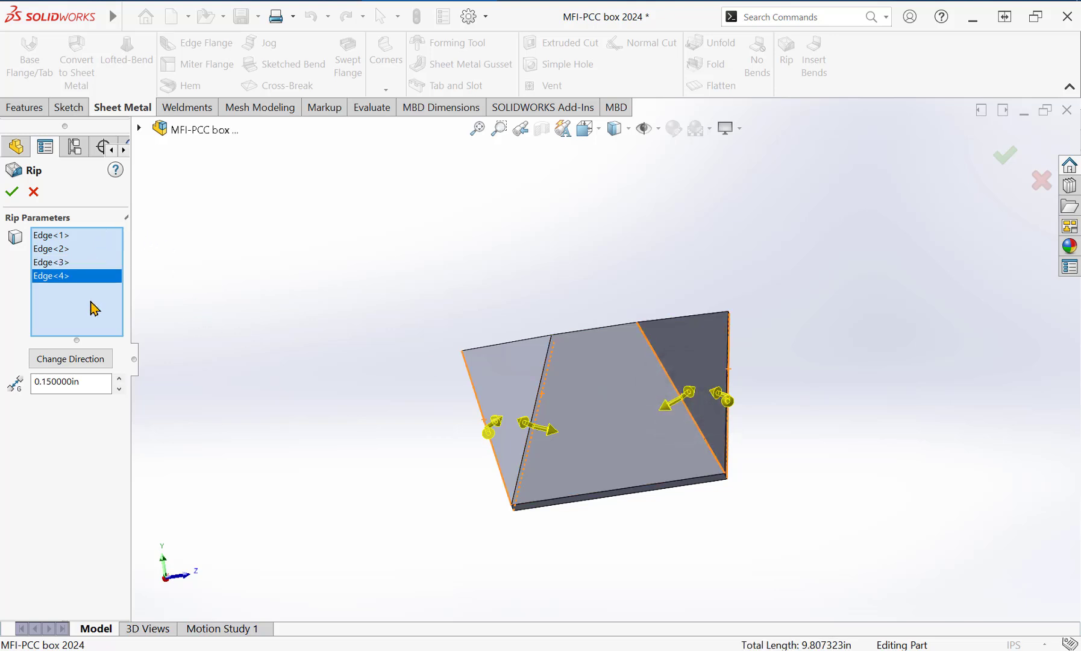
Apply the 0.15 in rip to the four slanted corner edges and examine the gaps from all sides of the box
left_click(11, 192)
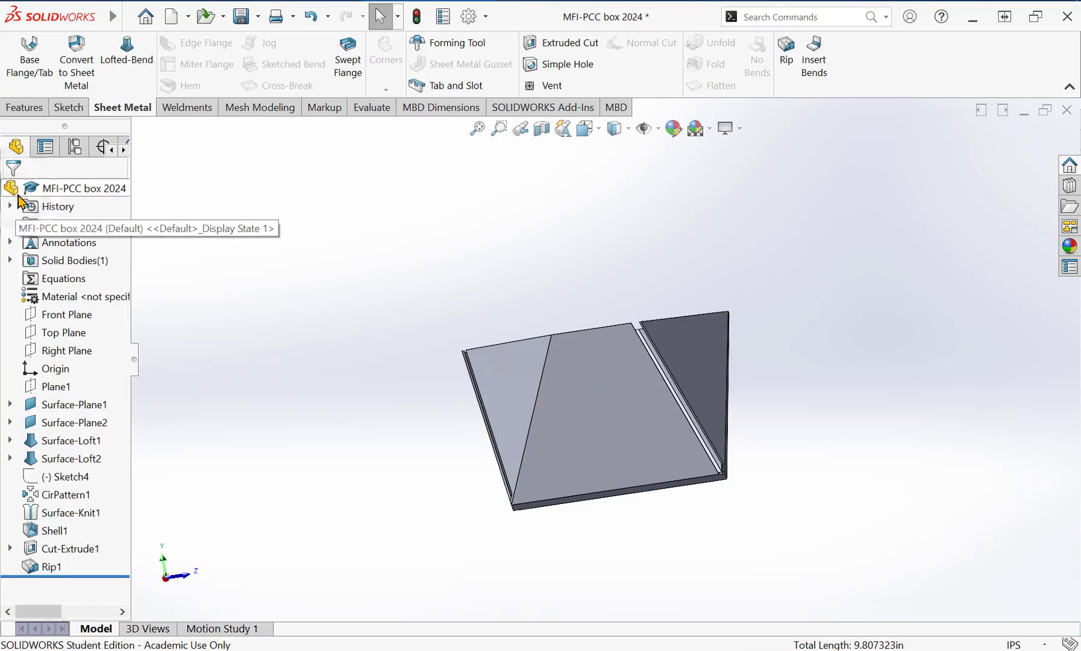
middle_click_drag(608, 362, 555, 413)
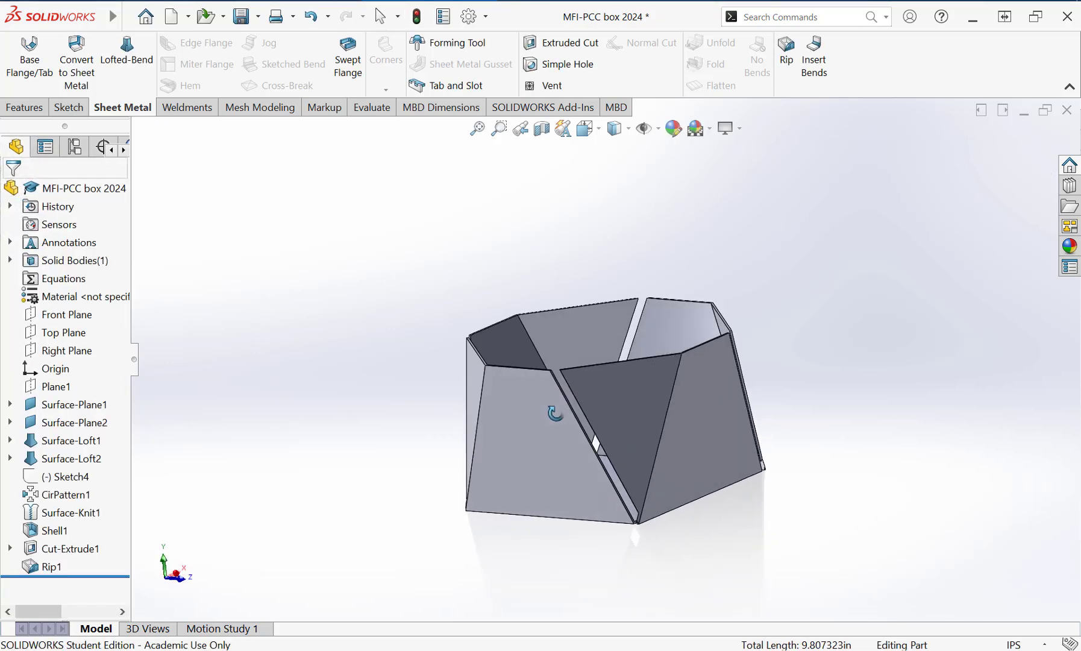
scroll(652, 482, "down", 5)
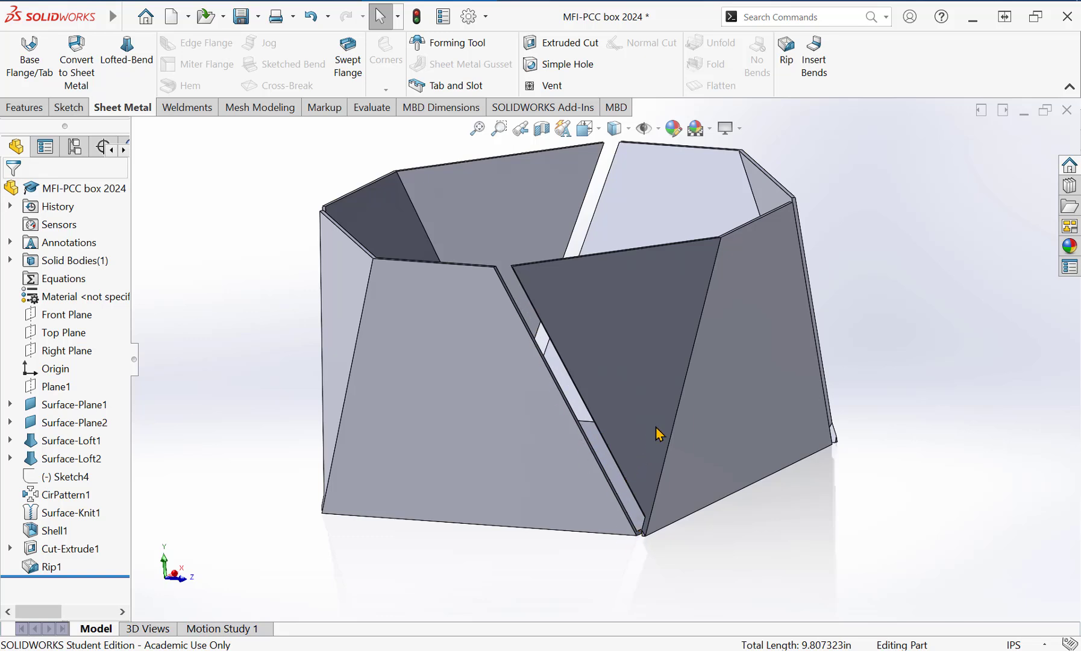
middle_click_drag(658, 432, 572, 426)
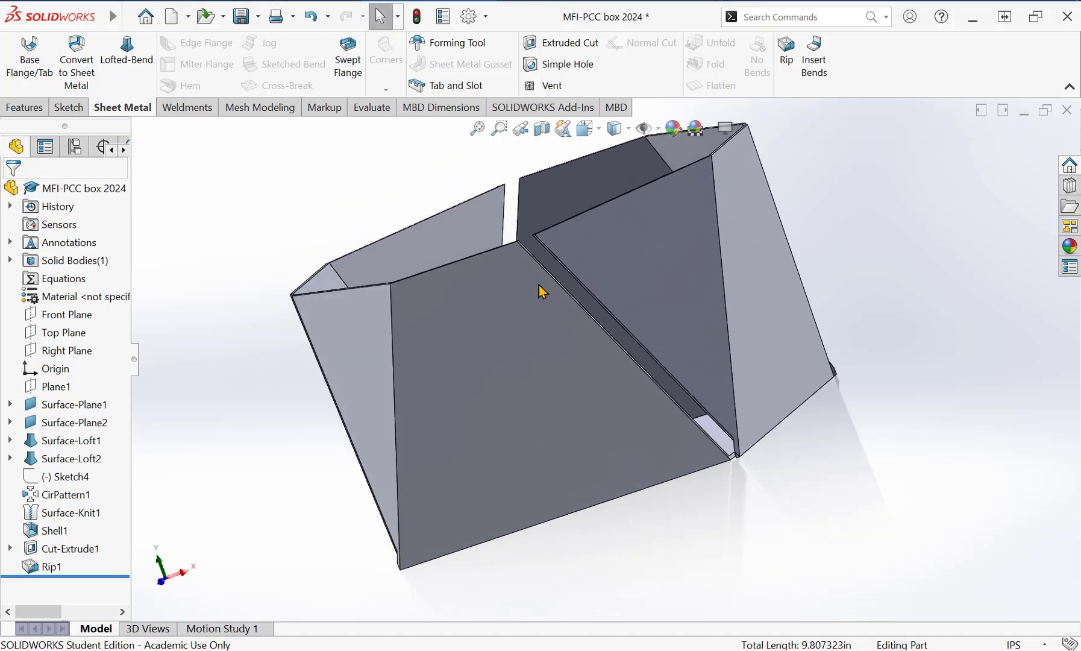
middle_click_drag(662, 378, 564, 415)
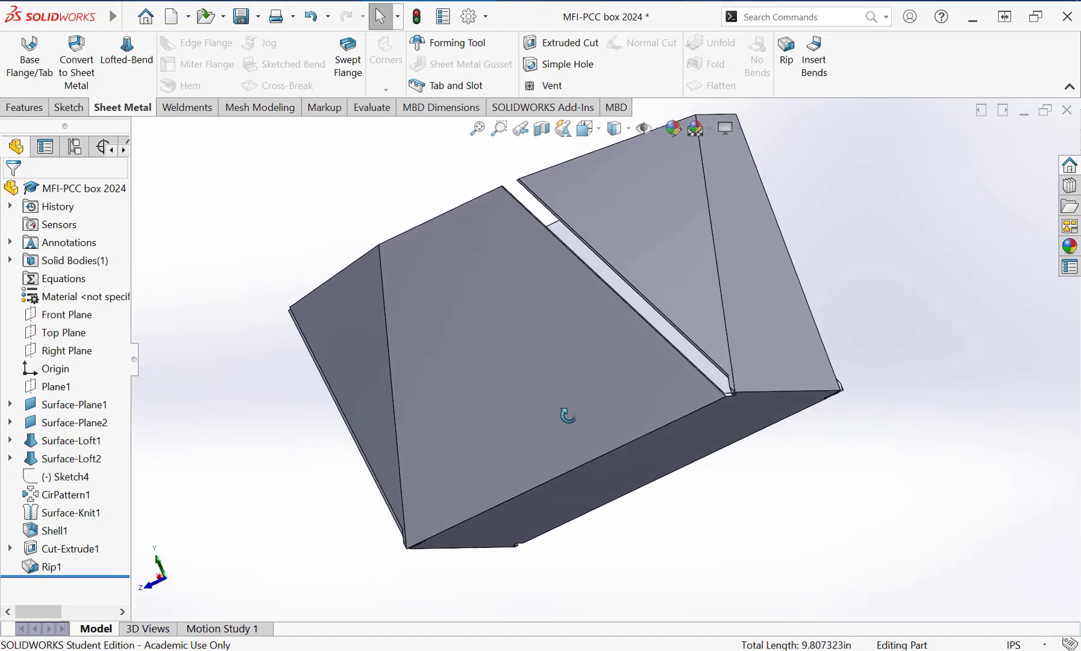
middle_click_drag(697, 306, 585, 310)
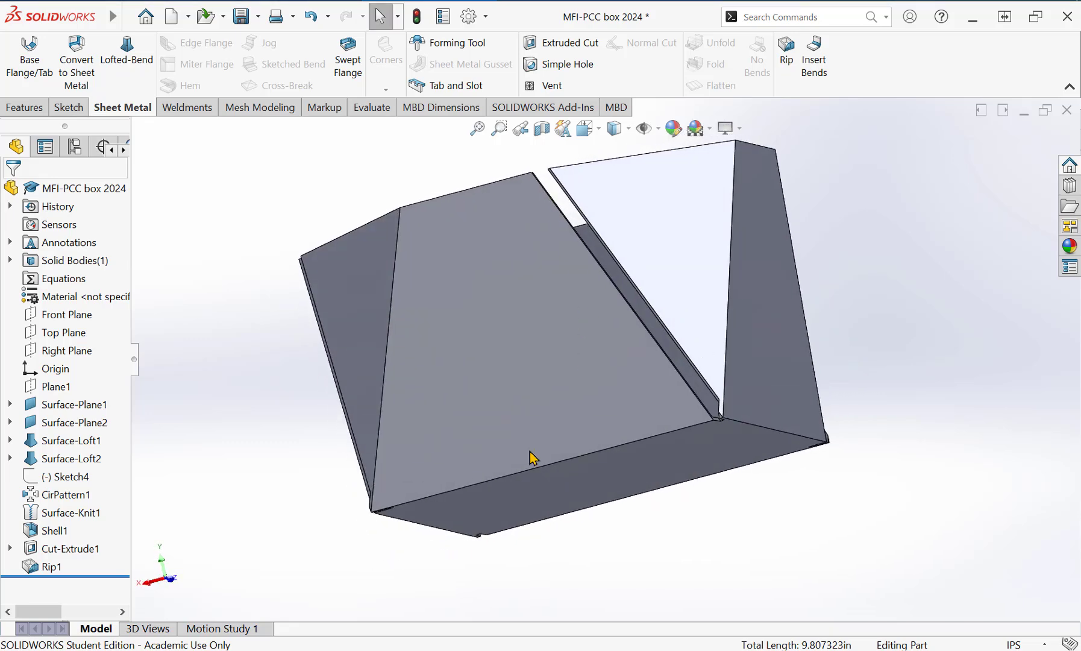
Edit the rip feature and set its gap to 0.03 in
left_click(67, 567)
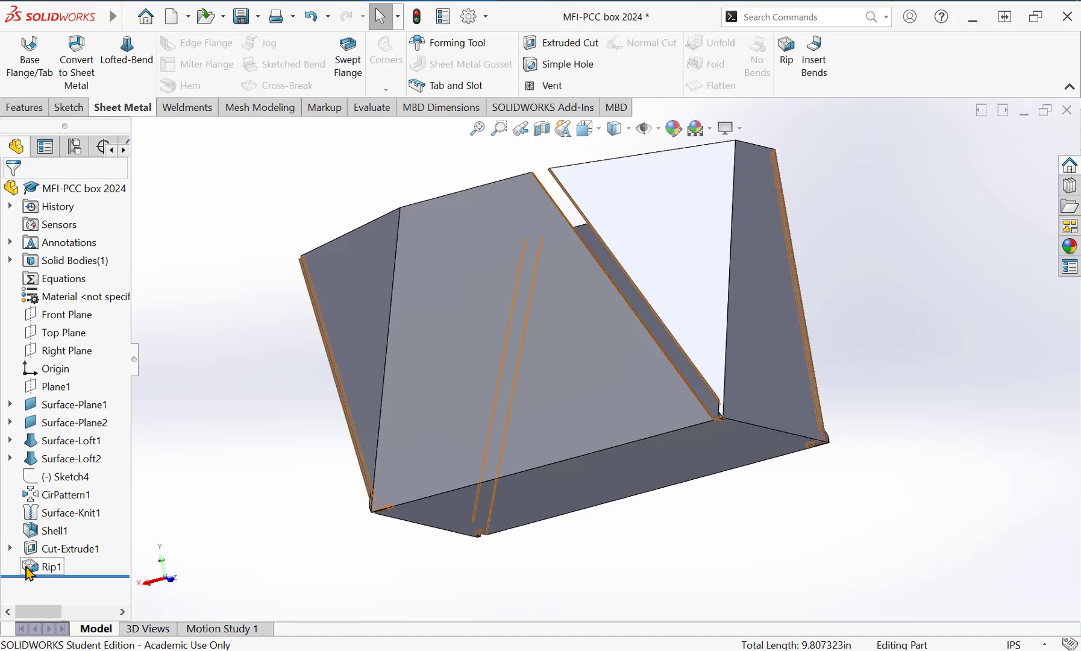
left_click(38, 522)
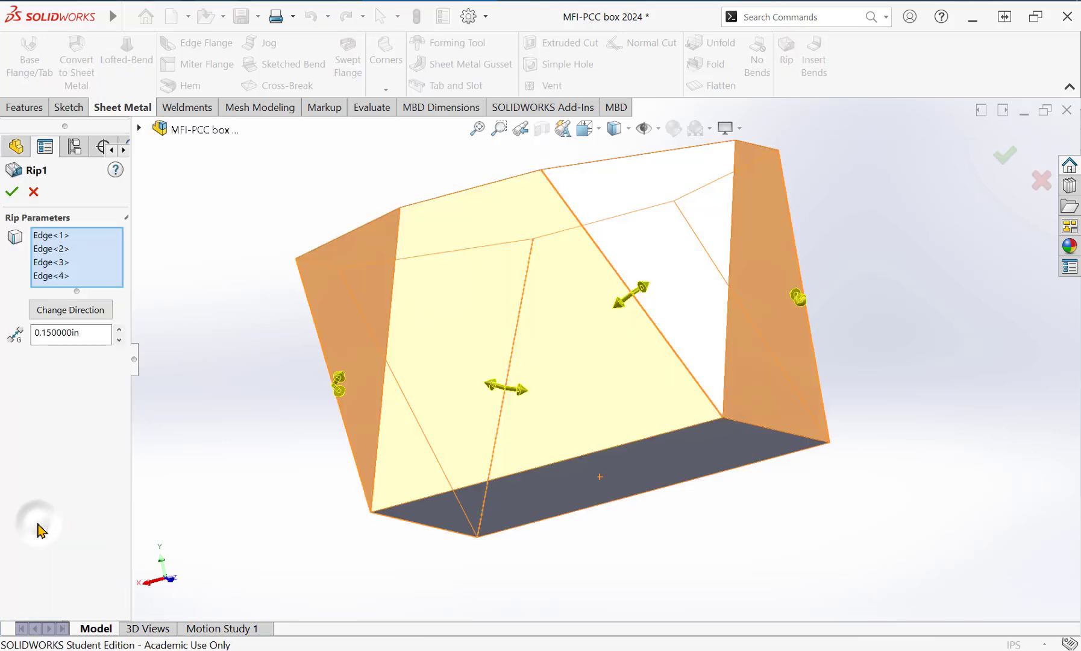
double_click(85, 335)
type(".03")
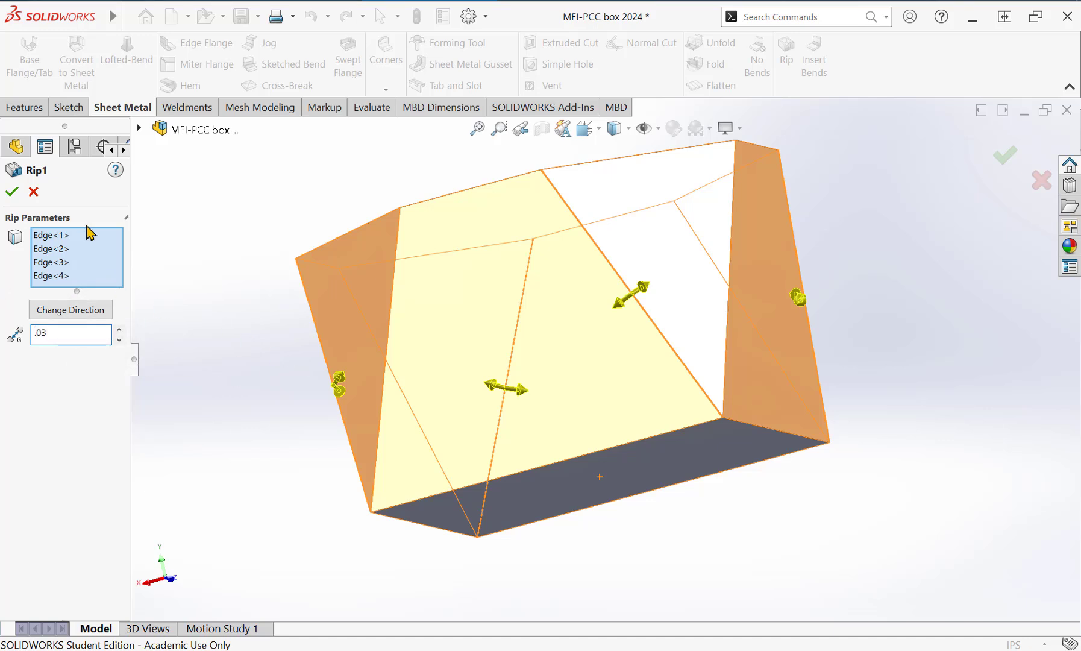
left_click(12, 192)
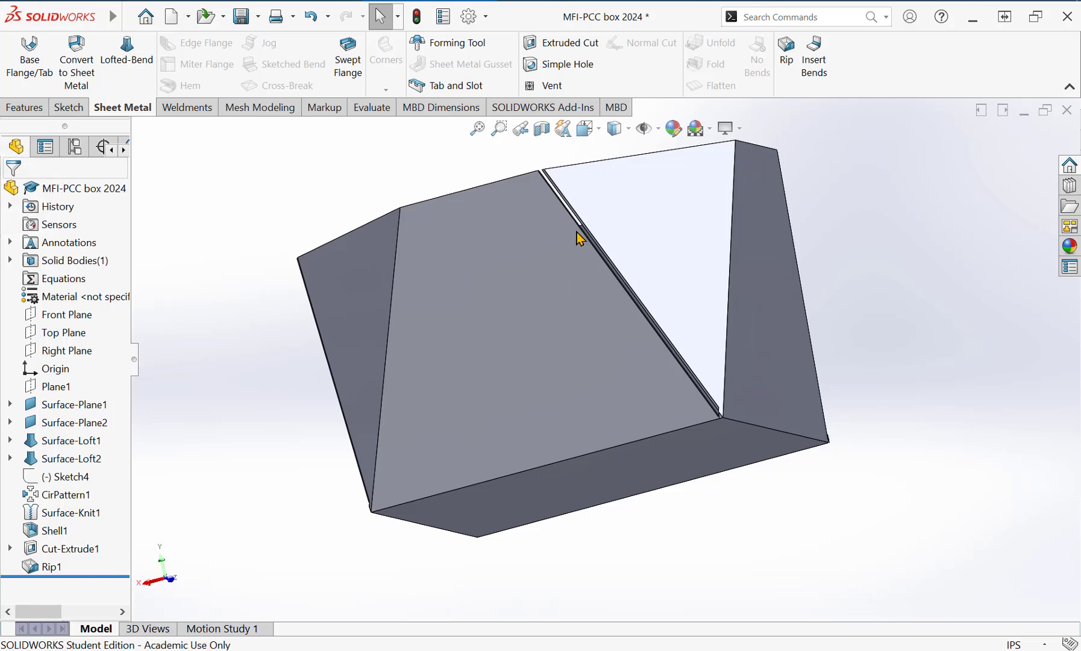
Inspect where the narrowed rip ends at a bottom corner and start a sketch on the box's square bottom face
middle_click_drag(579, 203, 561, 243)
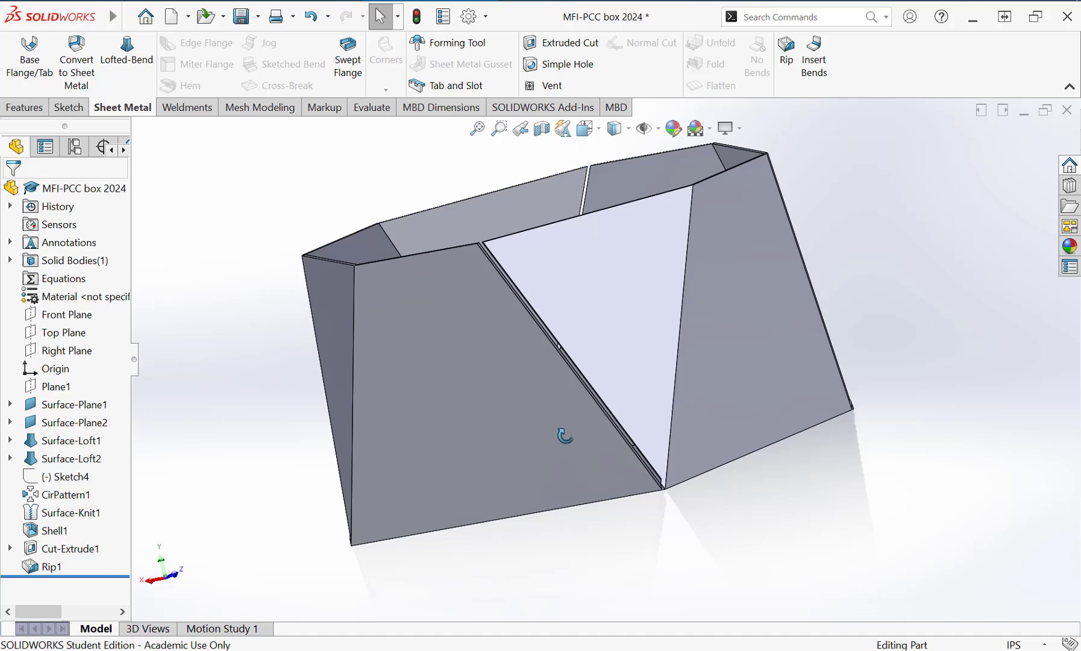
middle_click_drag(562, 436, 551, 249)
scroll(615, 160, "down", 2)
scroll(579, 223, "down", 5)
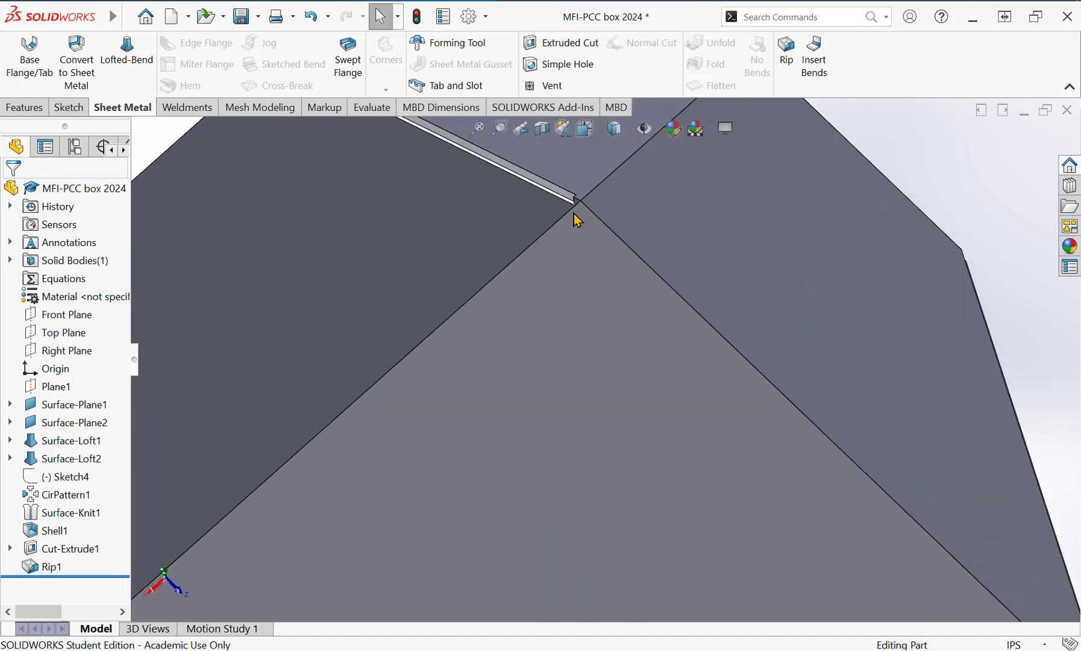
middle_click_drag(601, 263, 625, 313)
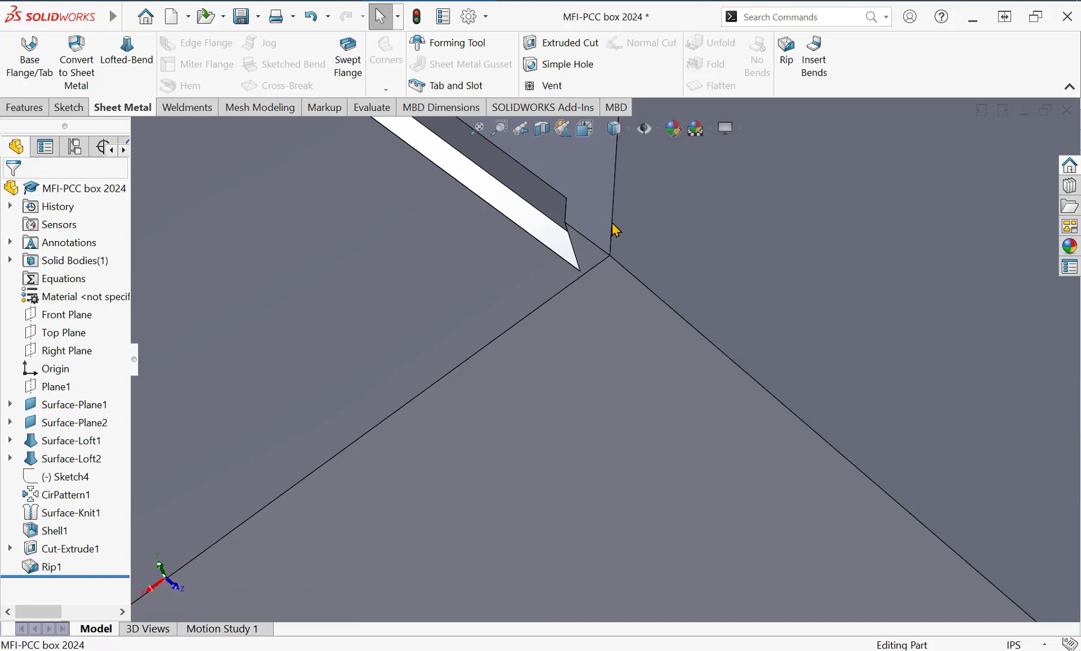
left_click(619, 397)
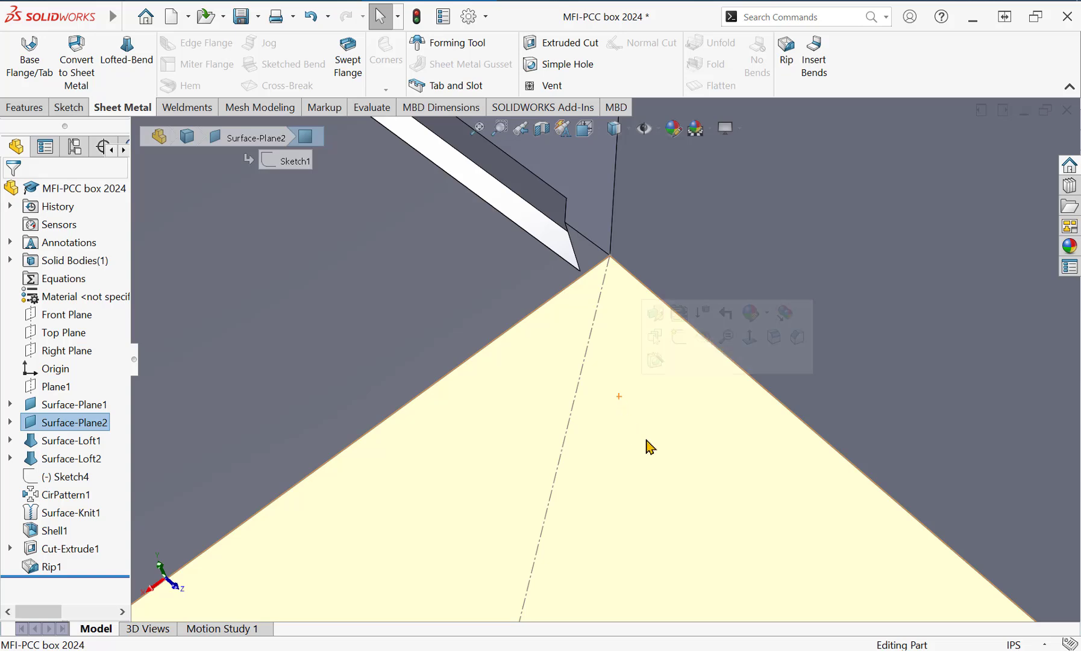
scroll(648, 446, "up", 6)
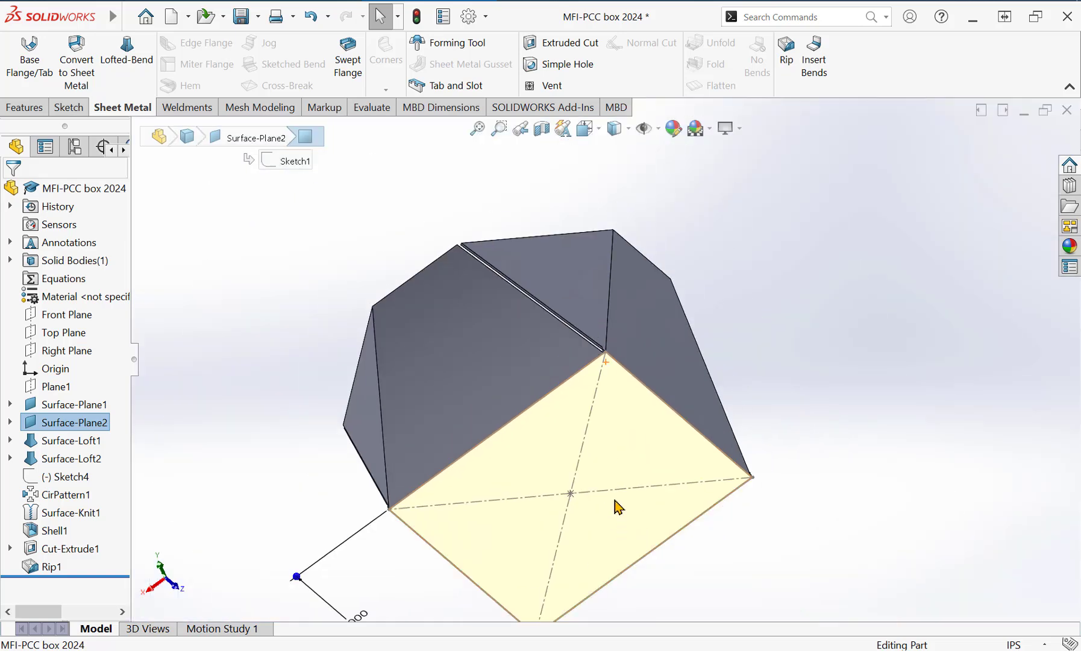
middle_click_drag(619, 507, 630, 430)
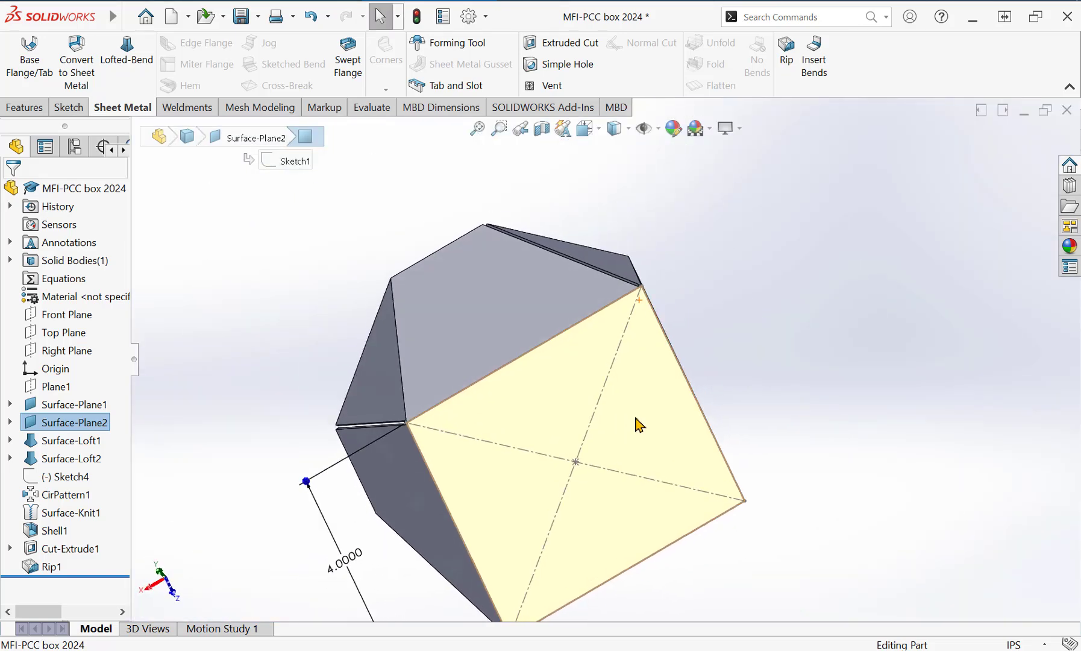
left_click(636, 424)
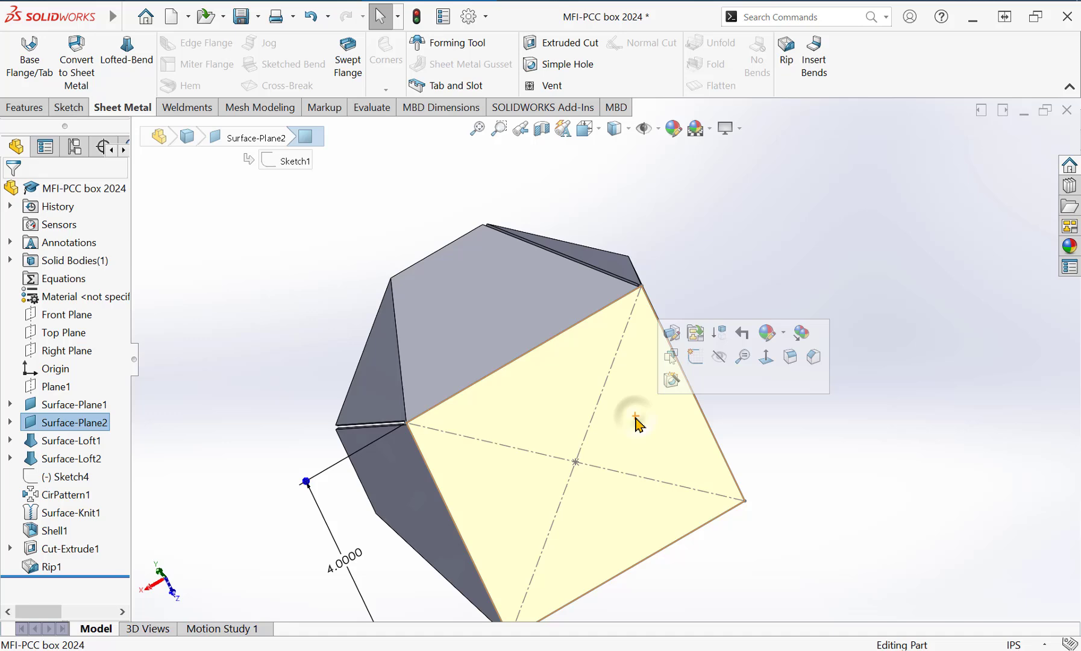
left_click(696, 362)
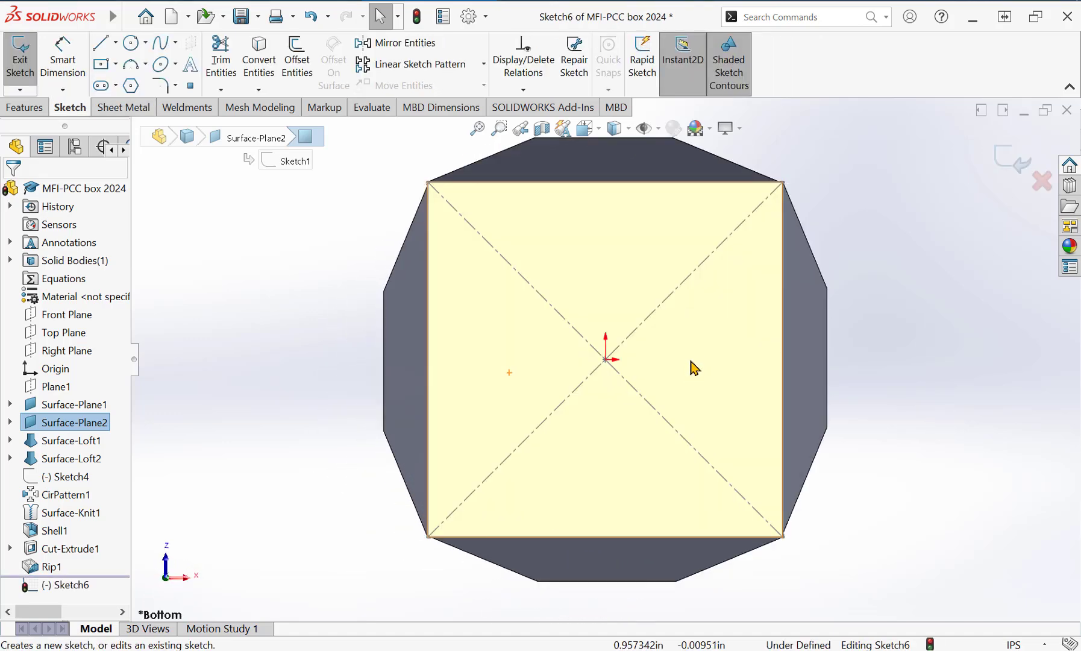
left_click(130, 42)
scroll(422, 187, "down", 5)
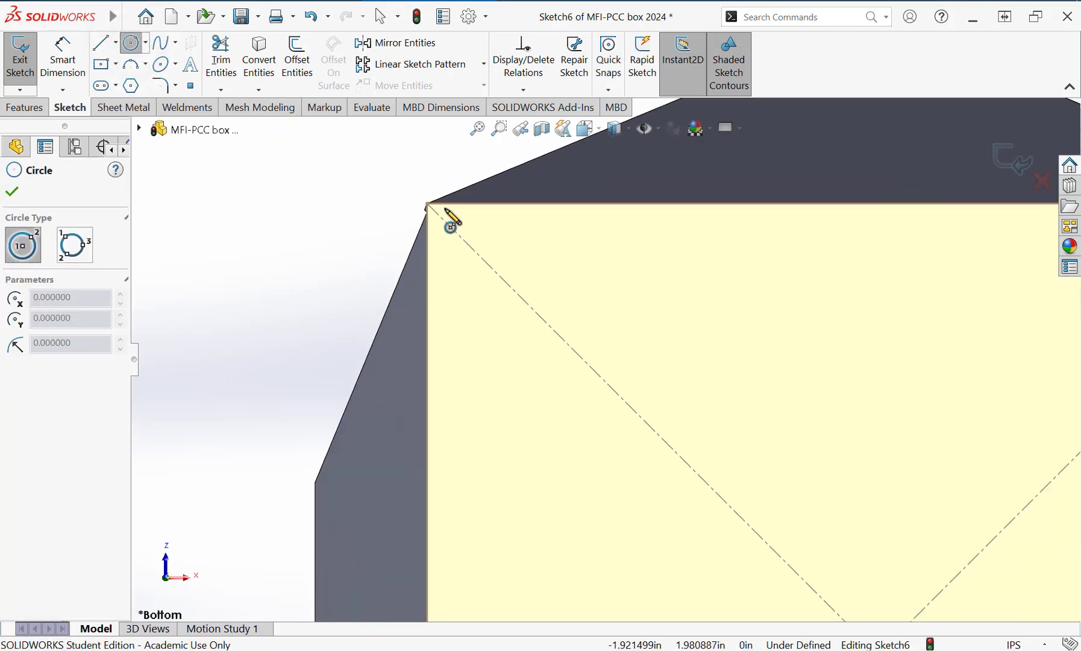
left_click(390, 183)
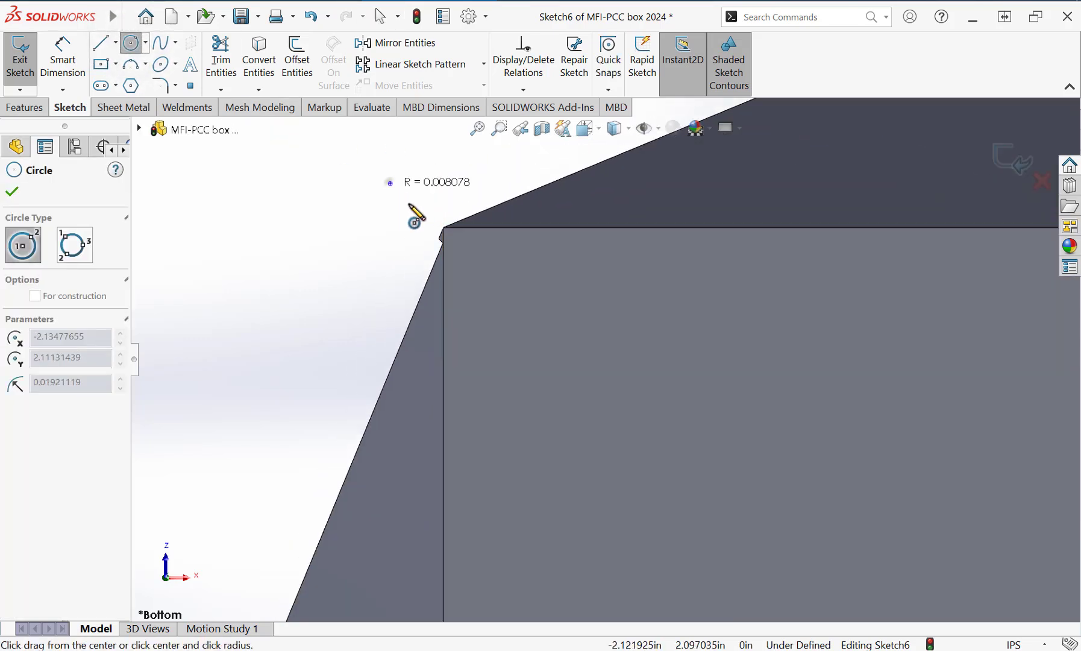
left_click(452, 248)
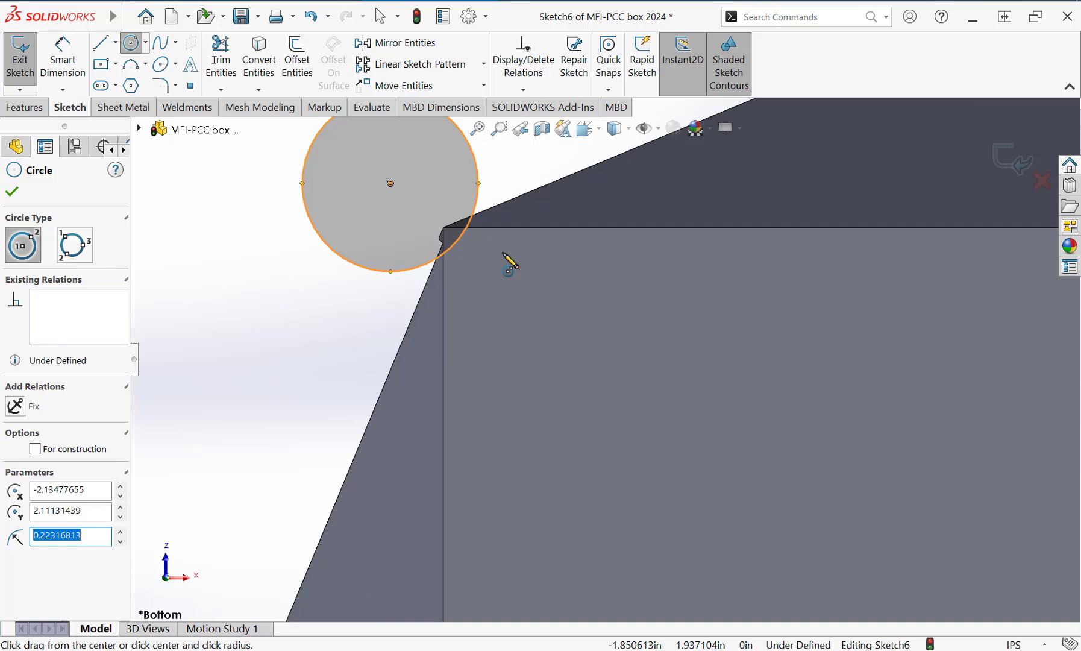
key("ctrl+z")
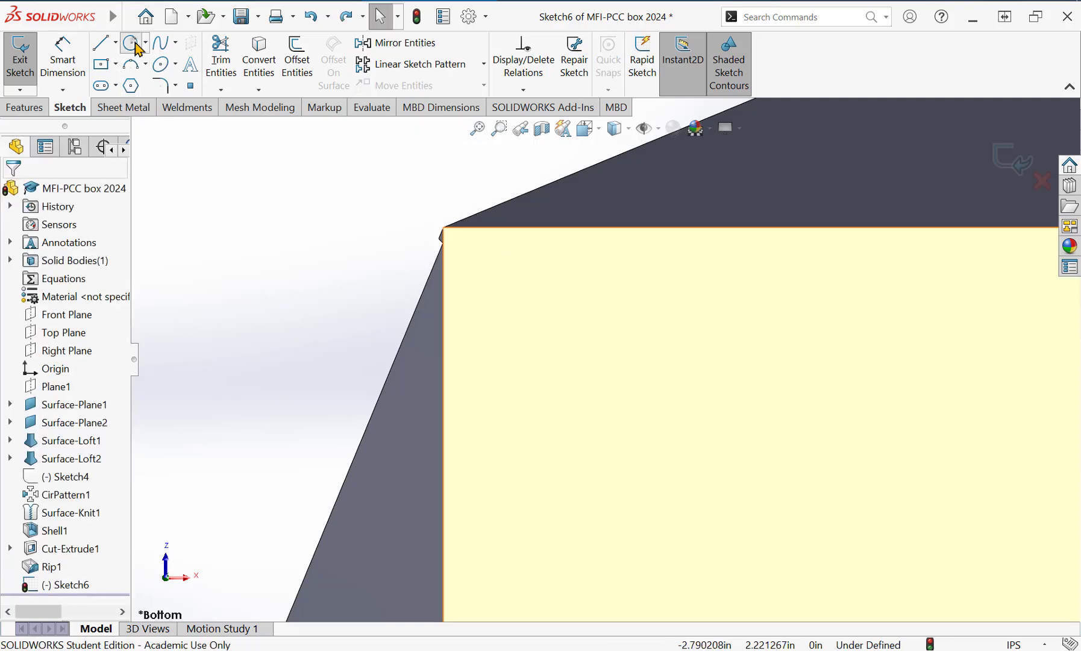
Sketch a circle of about 0.049 in radius centred on the bottom square's corner at (-2, 2)
left_click(134, 43)
scroll(449, 227, "down", 4)
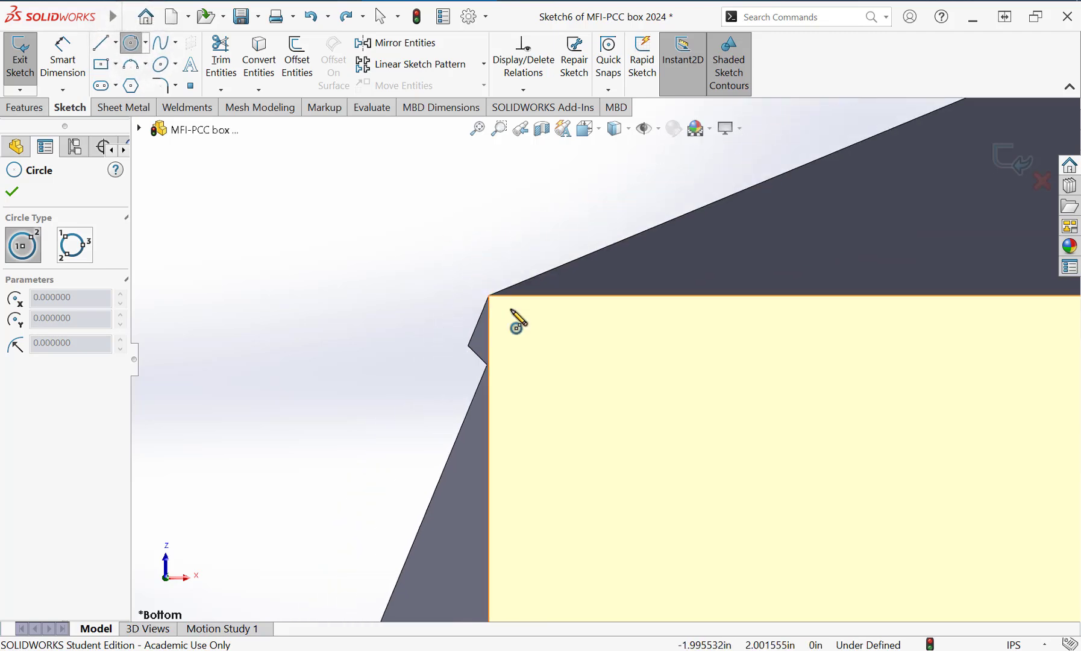
scroll(511, 309, "down", 3)
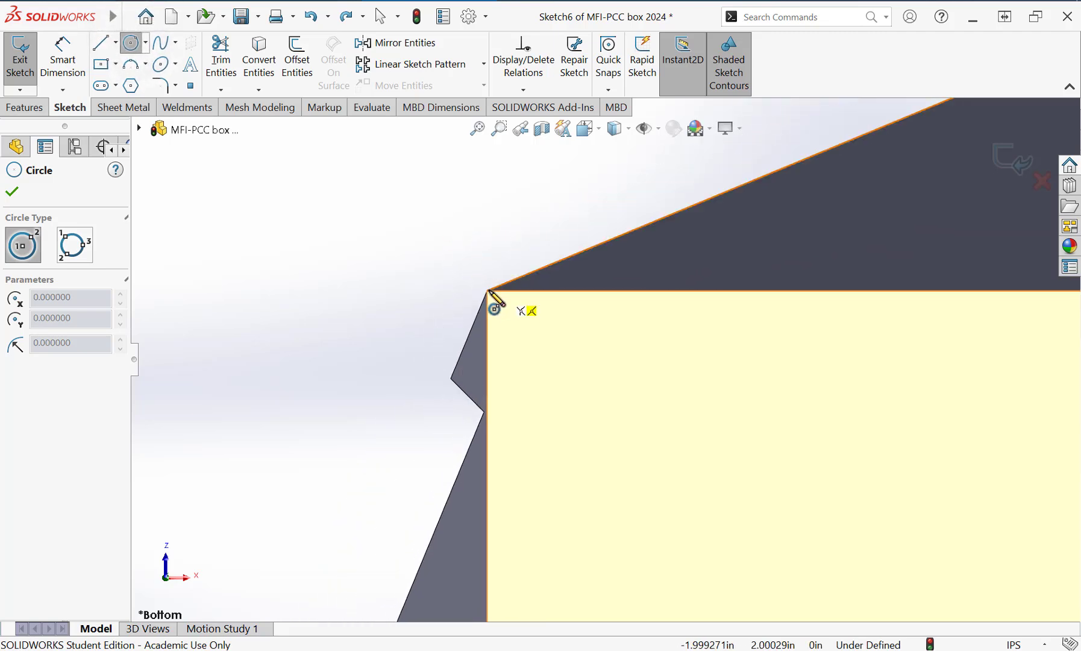
left_click(487, 291)
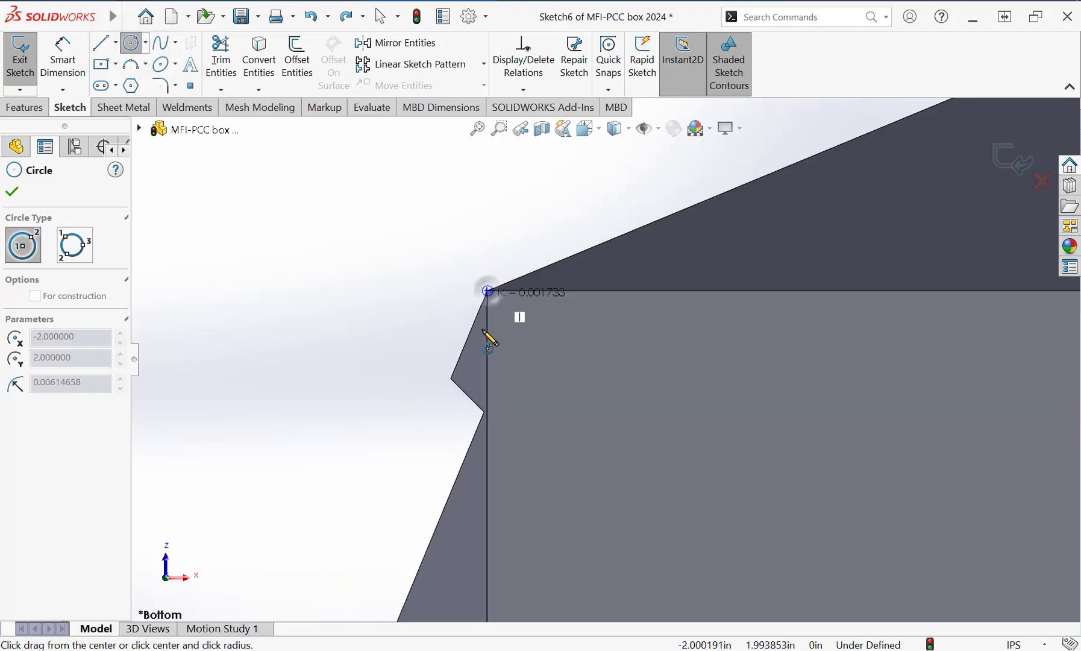
left_click(487, 441)
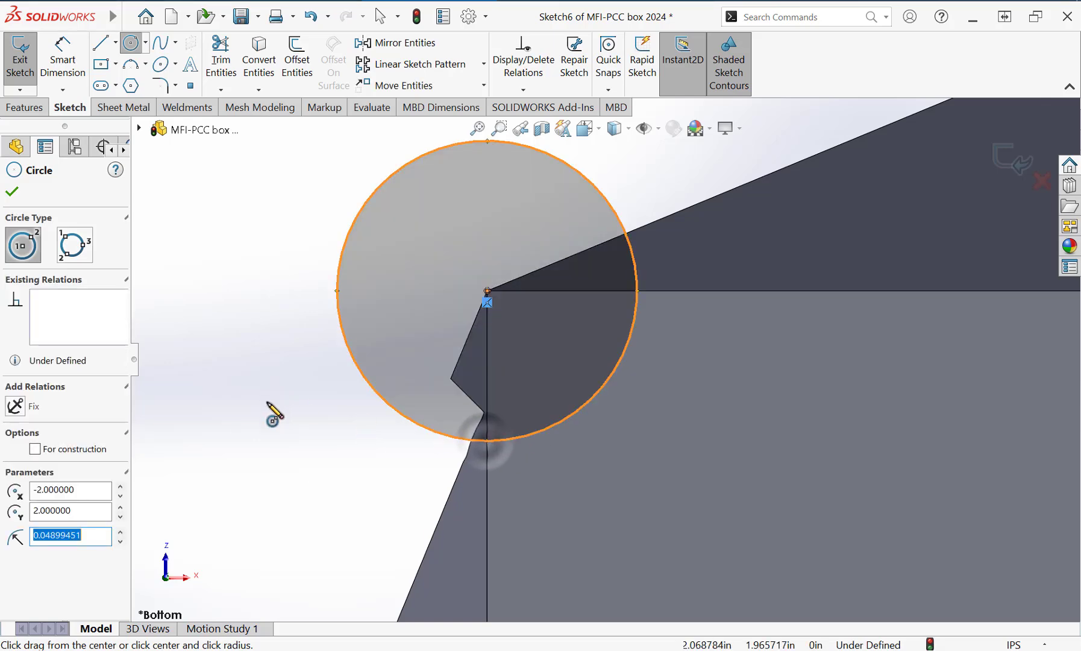
Examine how the corner circle overlaps the end of the rip, and return to the straight-on view of the bottom face
middle_click_drag(261, 403, 280, 425)
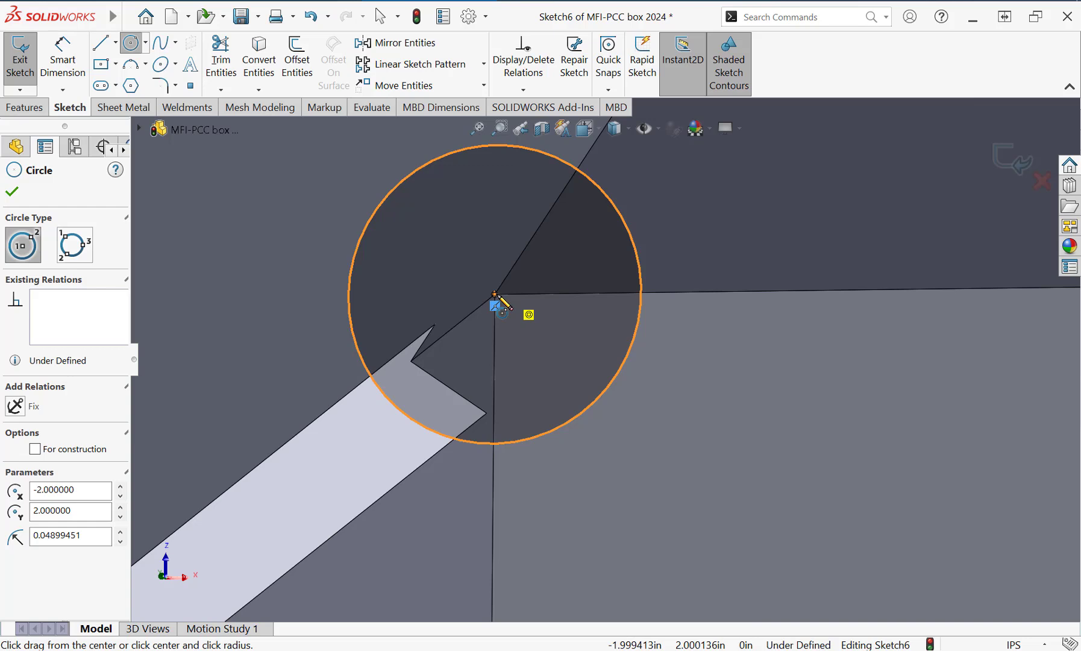
middle_click_drag(509, 441, 507, 422)
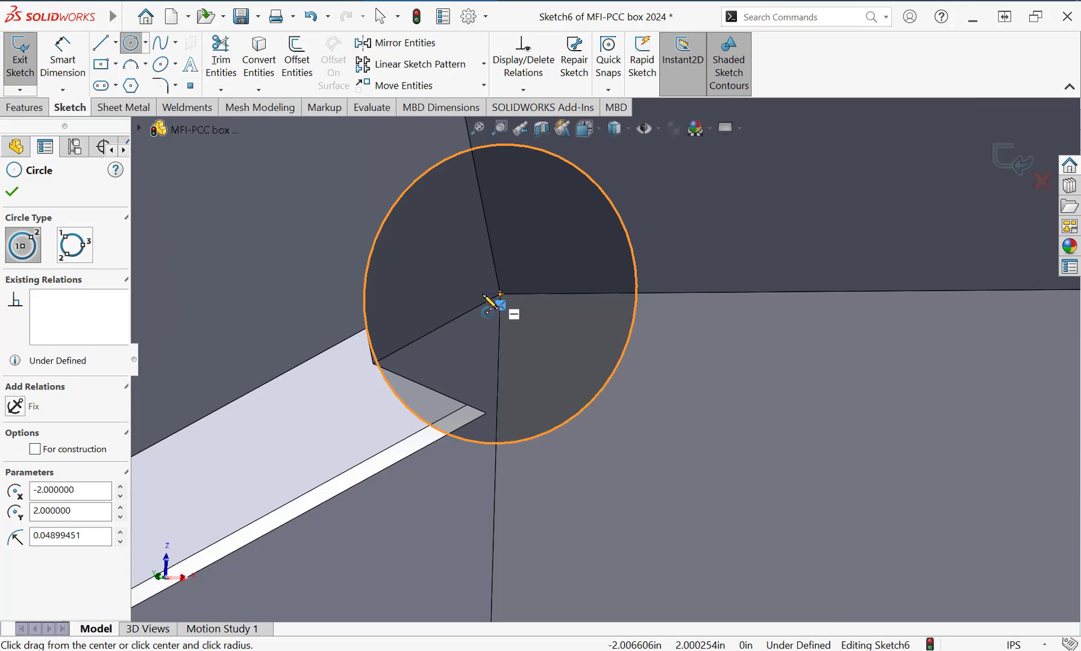
key("ctrl+8")
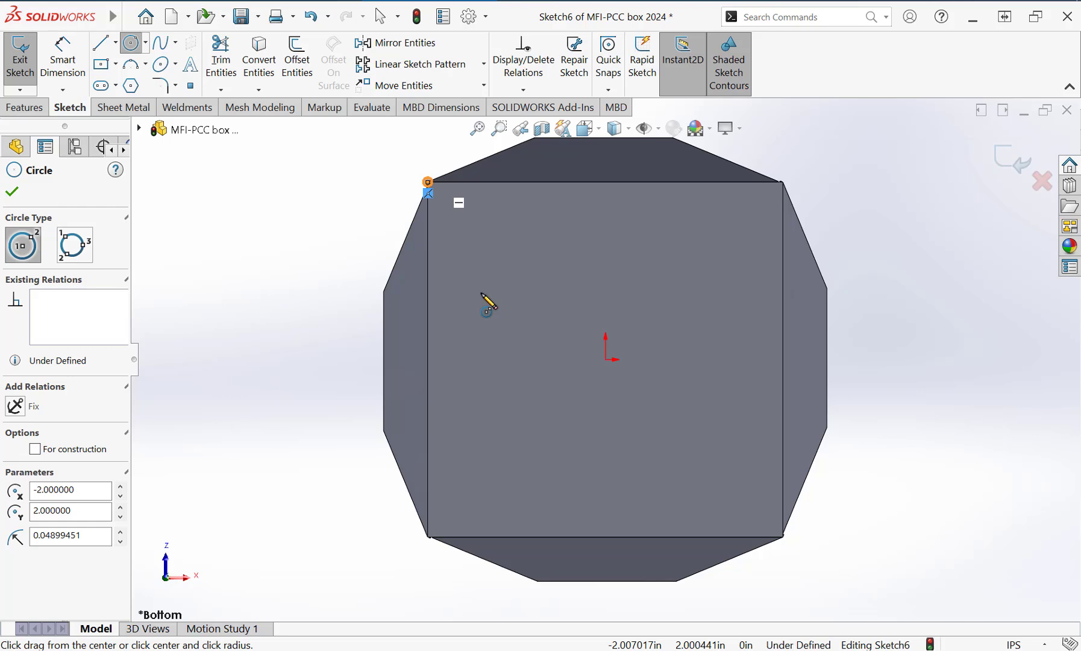
key("space")
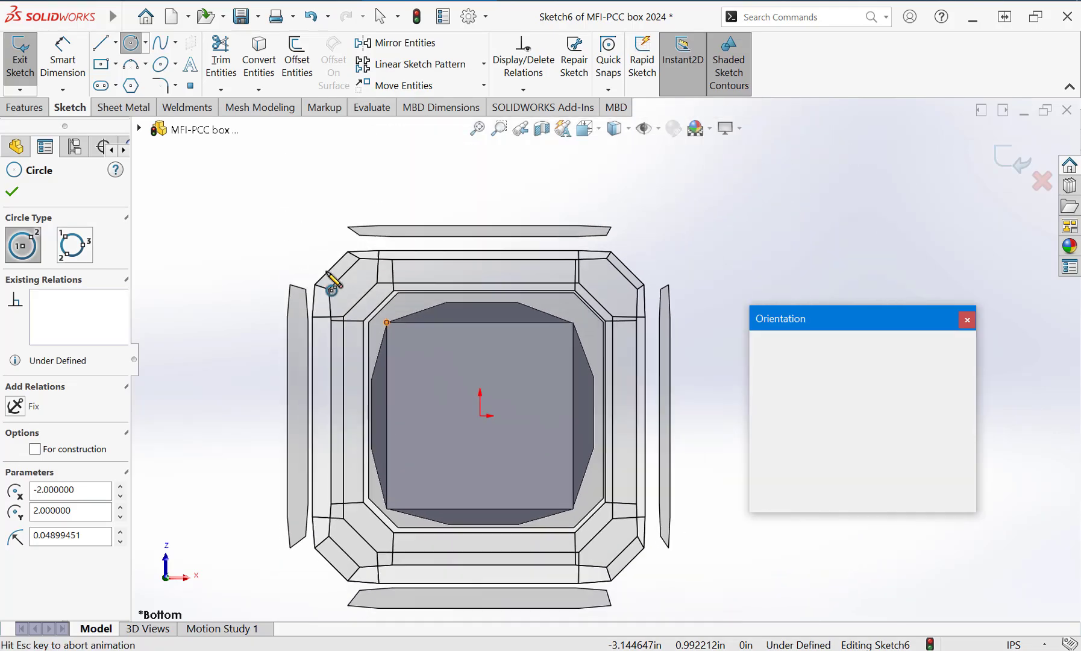
middle_click_drag(380, 348, 439, 332)
left_click(410, 384)
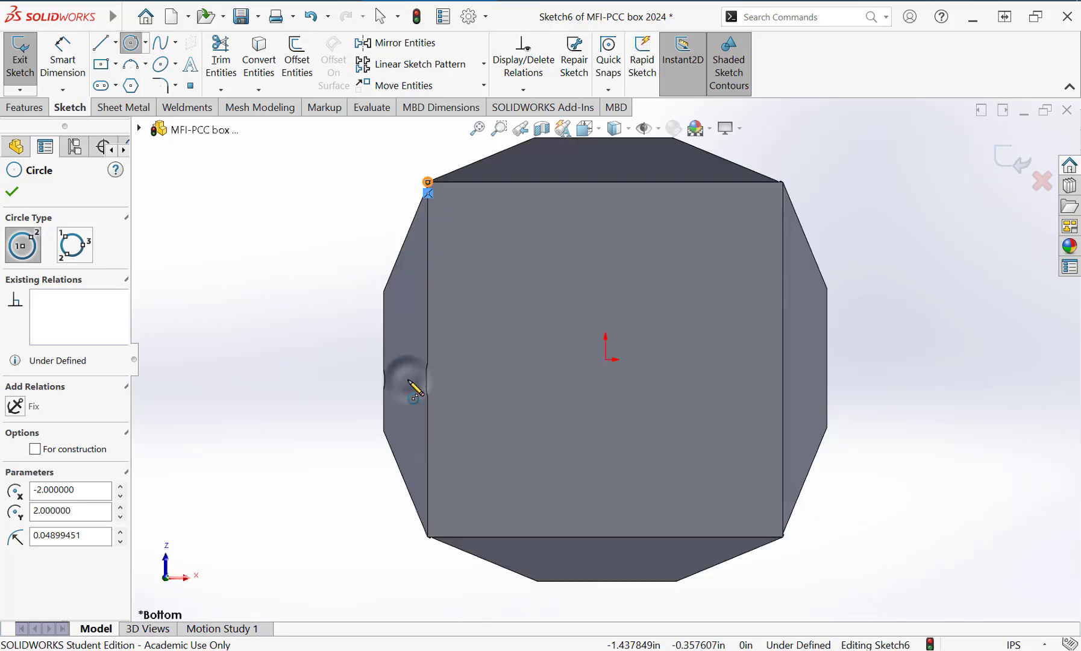
scroll(431, 184, "down", 3)
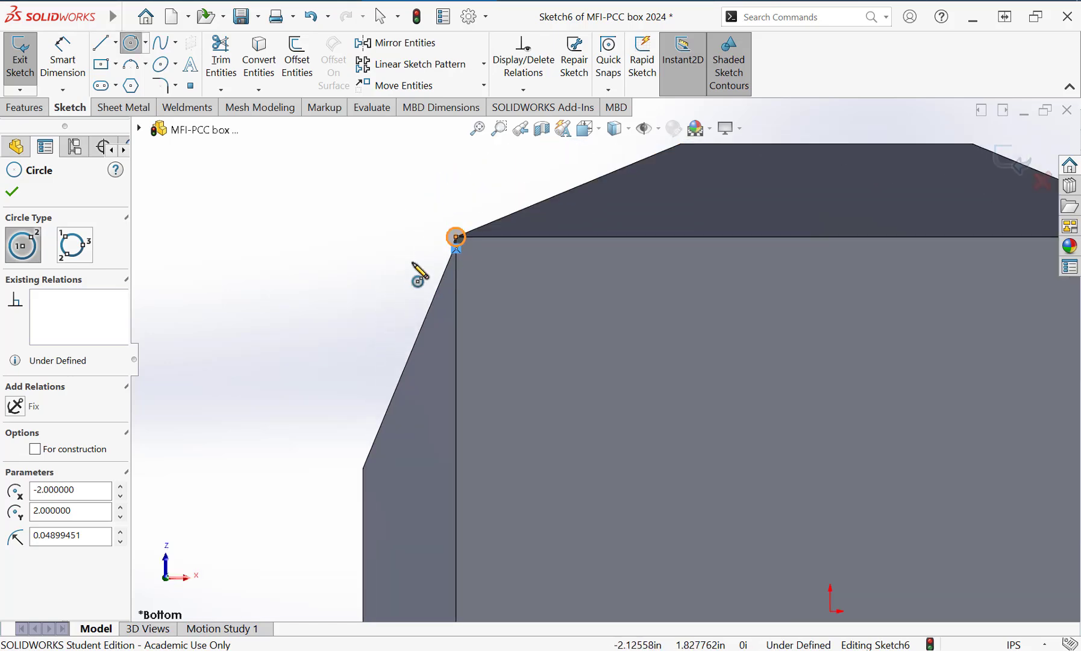
scroll(530, 316, "up", 3)
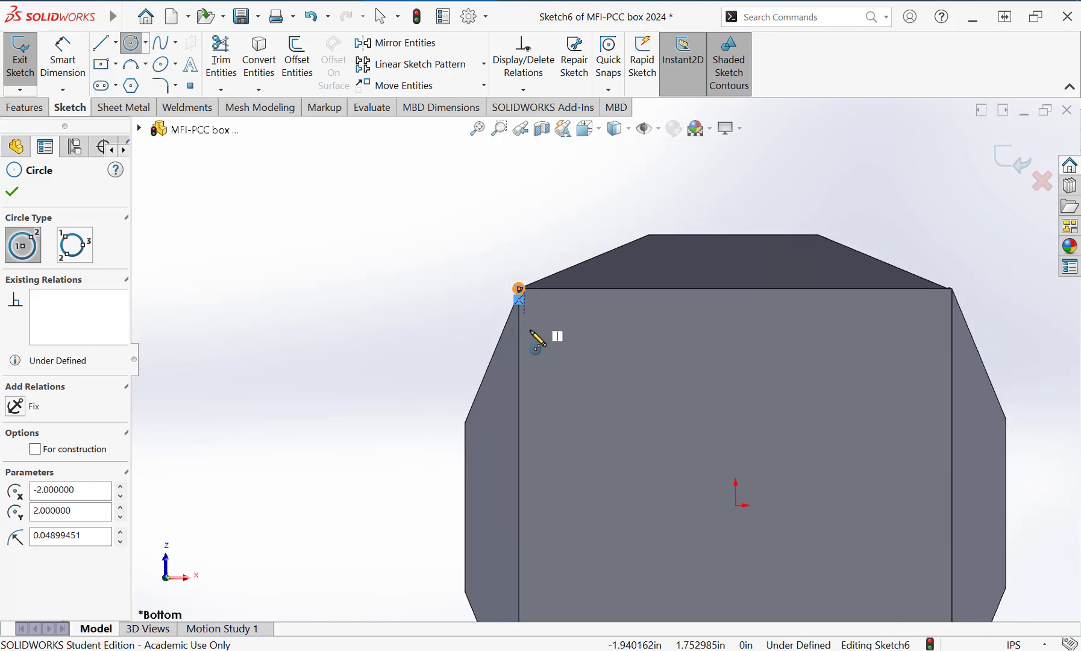
scroll(745, 509, "up", 3)
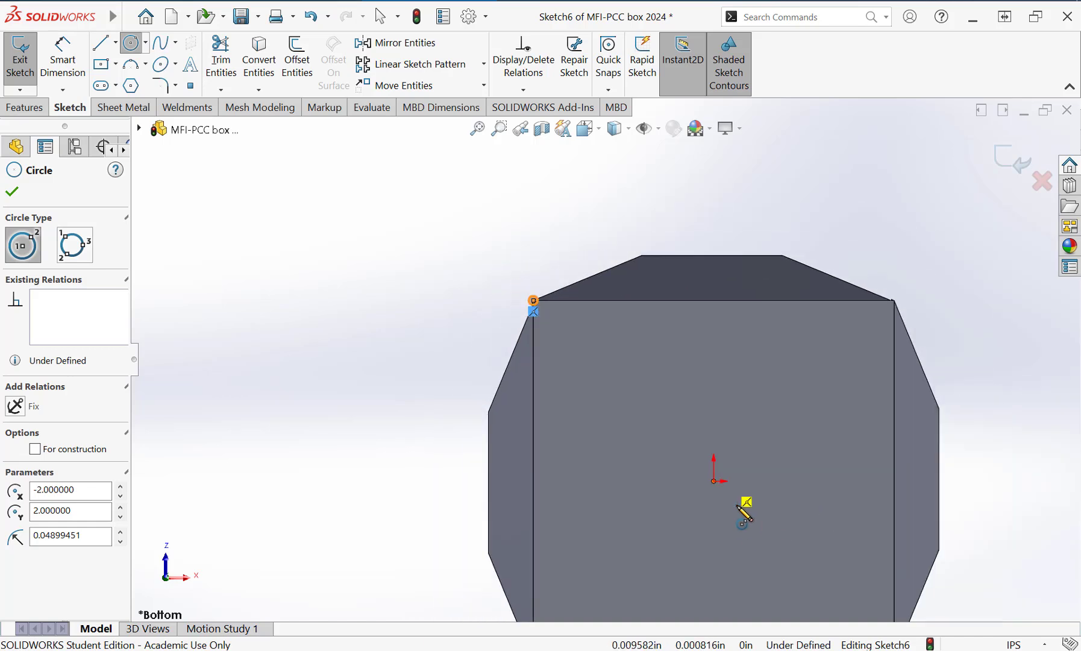
scroll(719, 528, "down", 1)
scroll(717, 524, "down", 1)
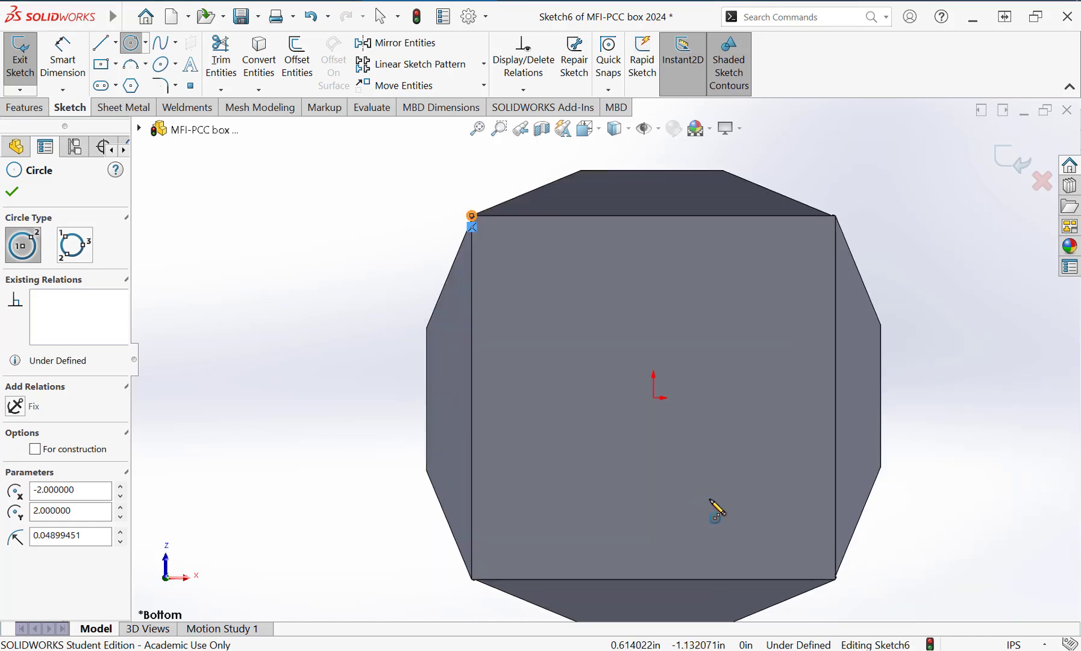
Draw a vertical construction line up from the origin and mirror the corner circle about it
left_click(115, 43)
left_click(120, 85)
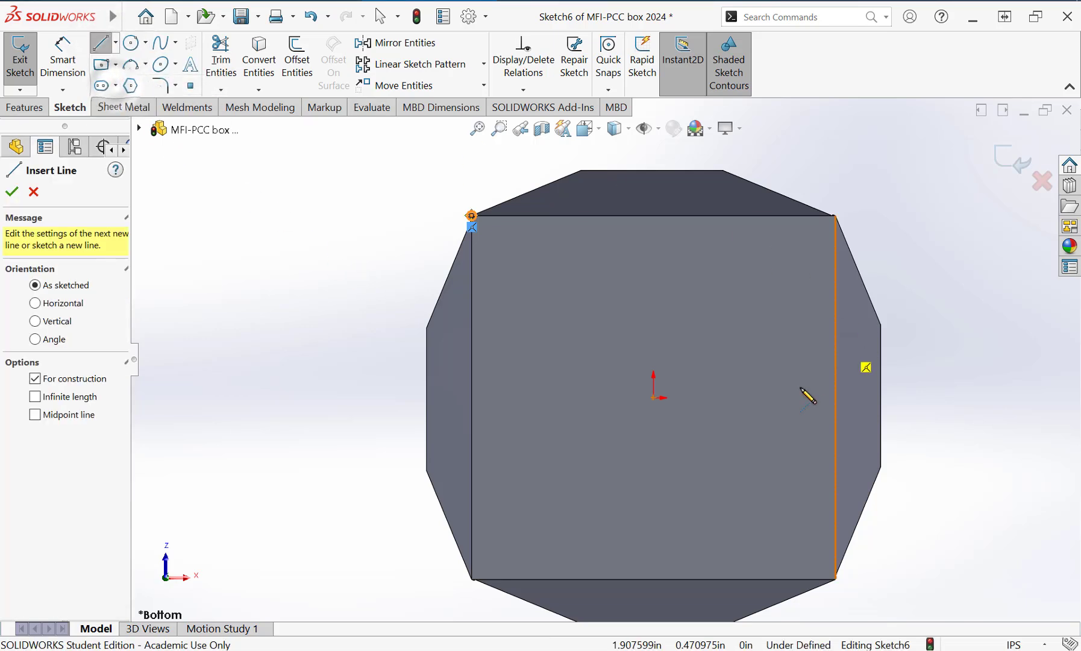
left_click(654, 397)
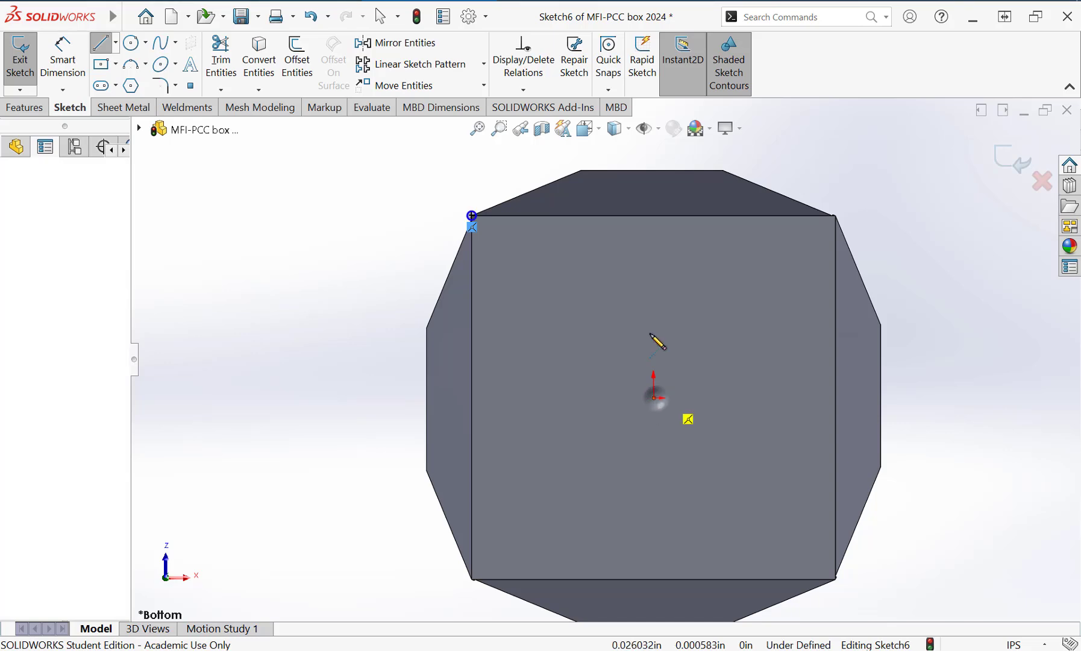
left_click(654, 180)
key("Escape")
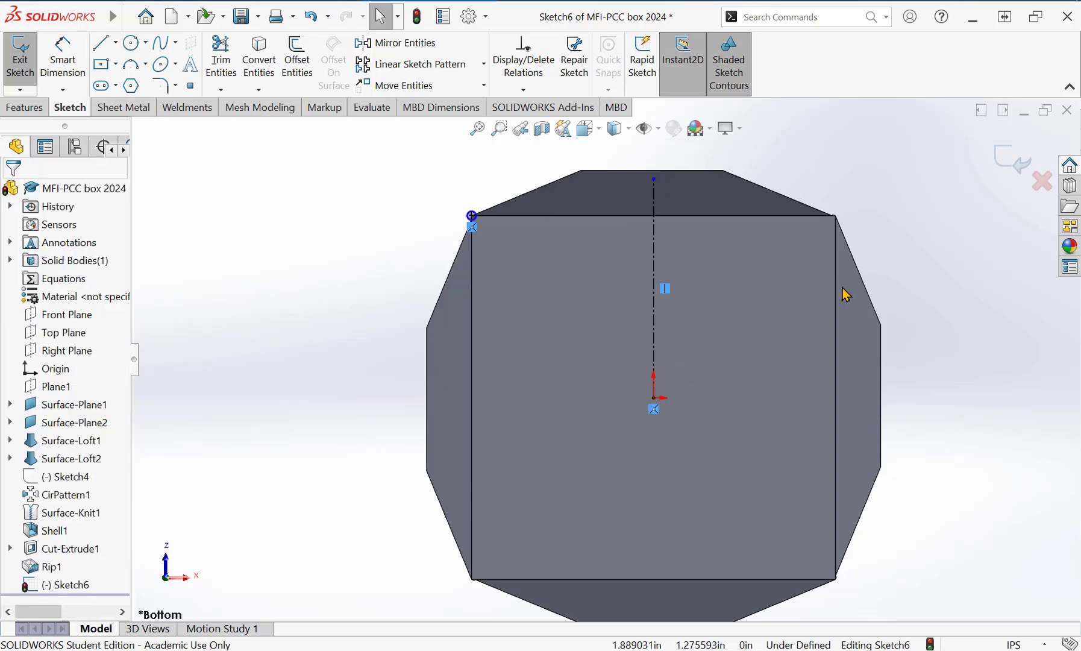
left_click_drag(935, 310, 381, 174)
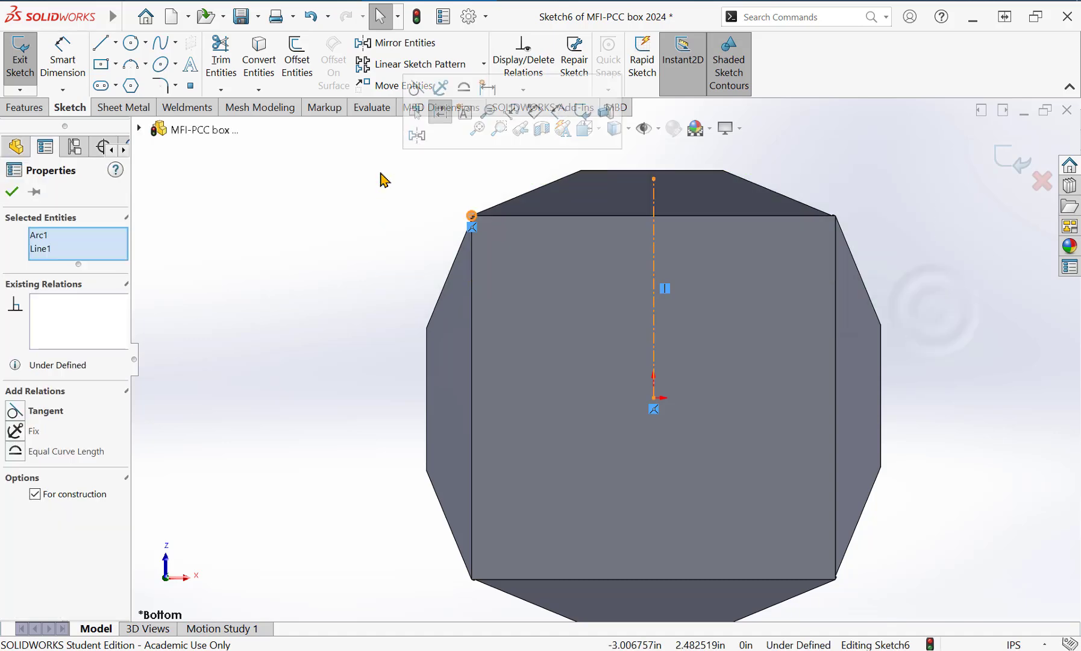
left_click(417, 138)
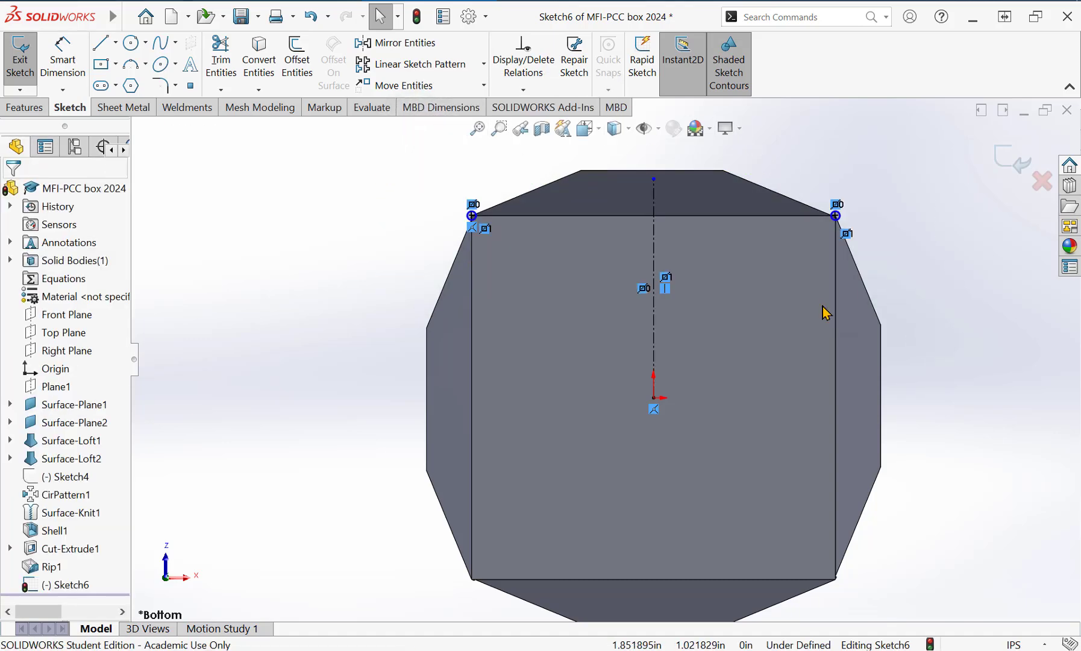
Undo the mirrored circle and the construction line, keeping the original corner circle
left_click(470, 467)
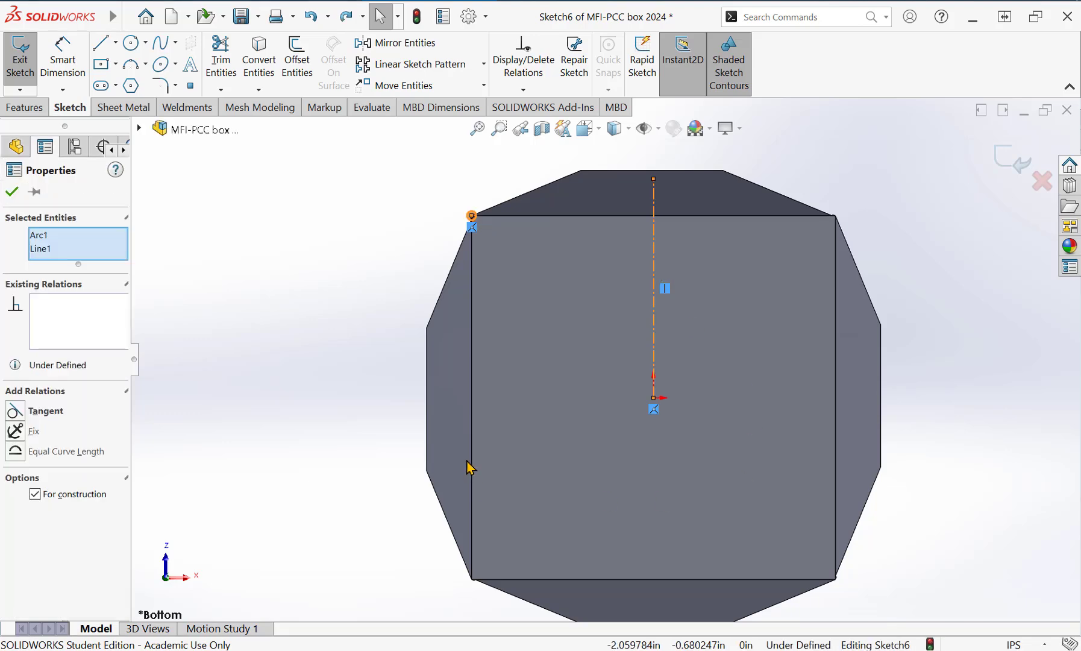
left_click(350, 313)
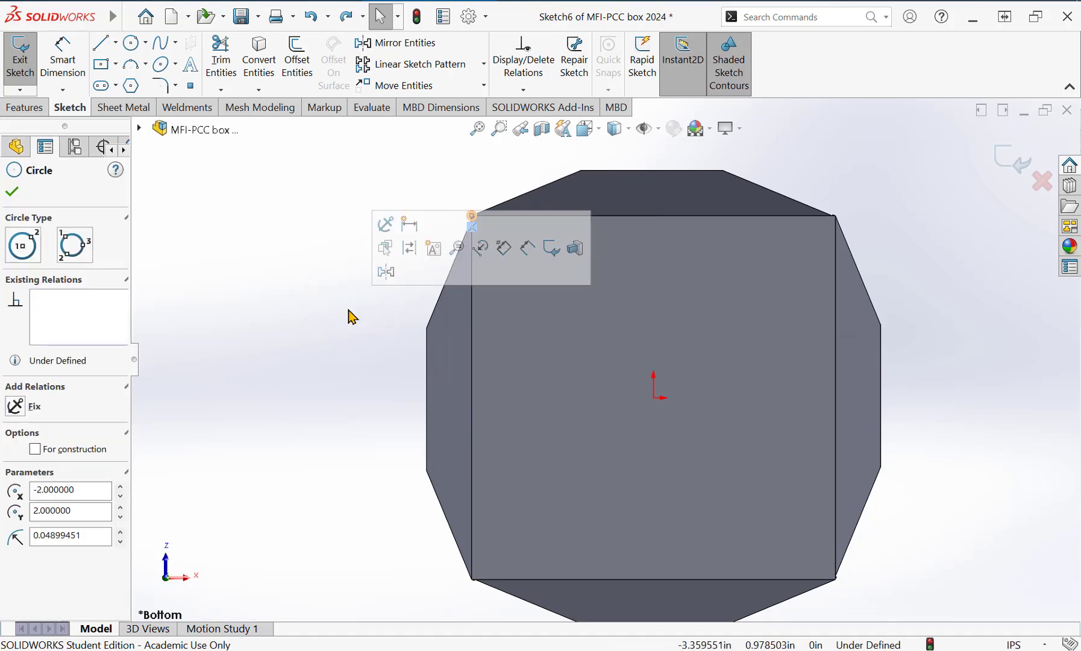
left_click(342, 156)
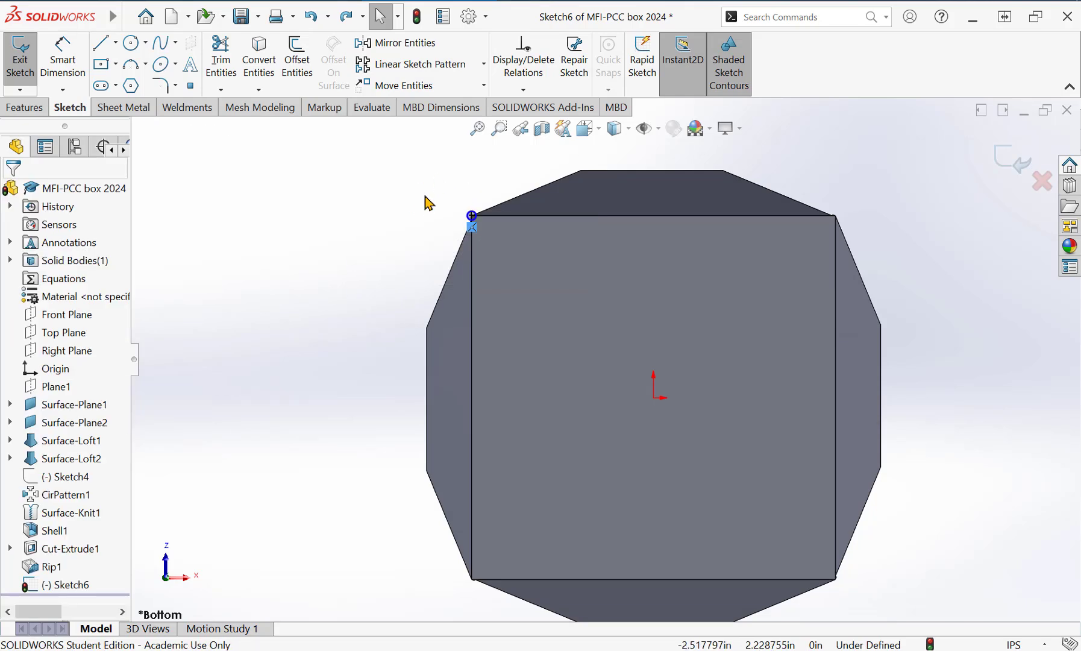
left_click(768, 12)
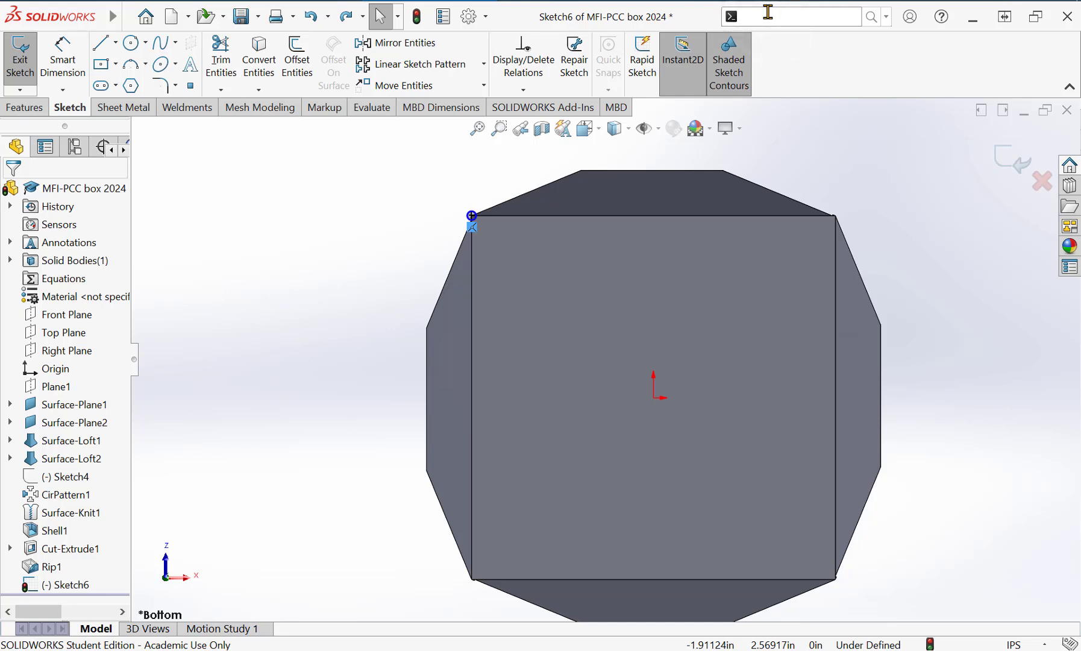
type("cir")
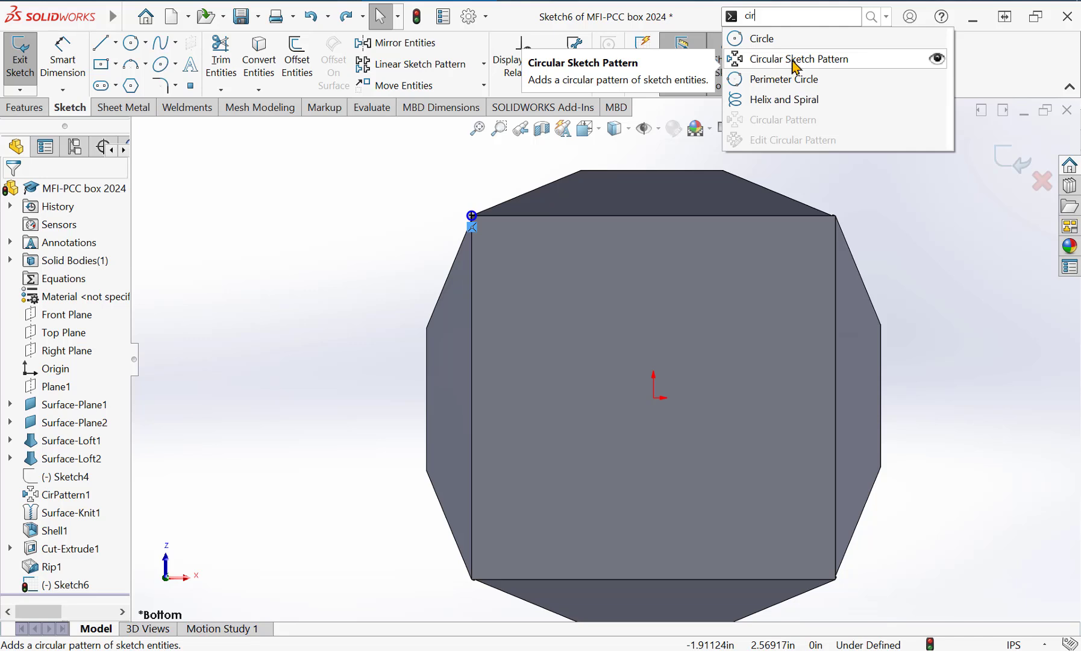
left_click(313, 256)
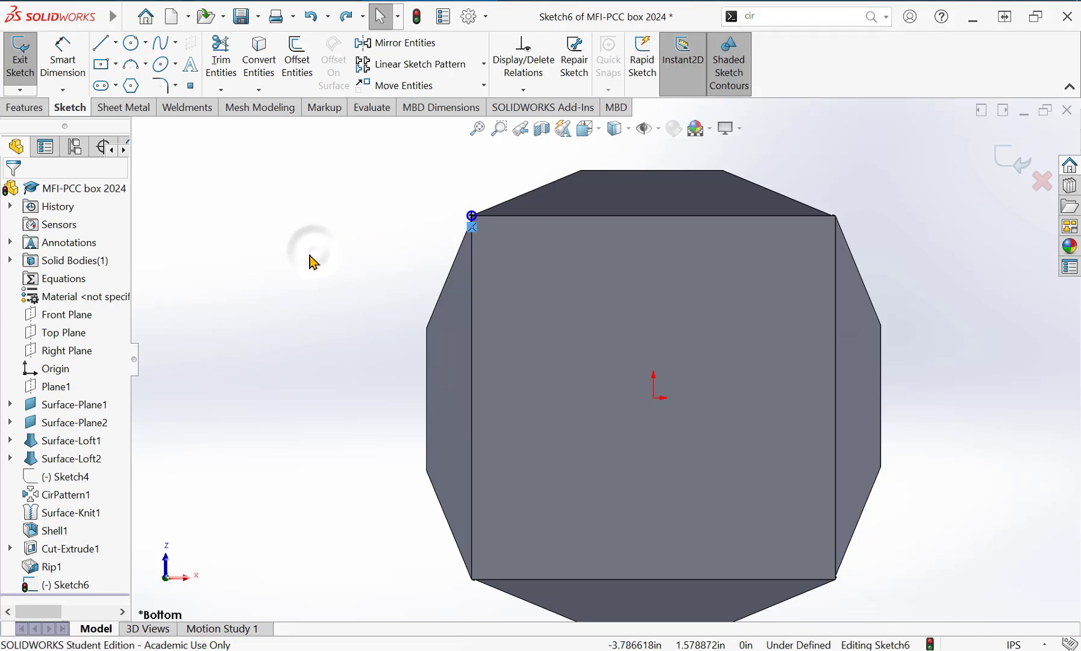
Create a circular sketch pattern of the corner circle about the origin with 4 equally spaced instances over 360 degrees
key("s")
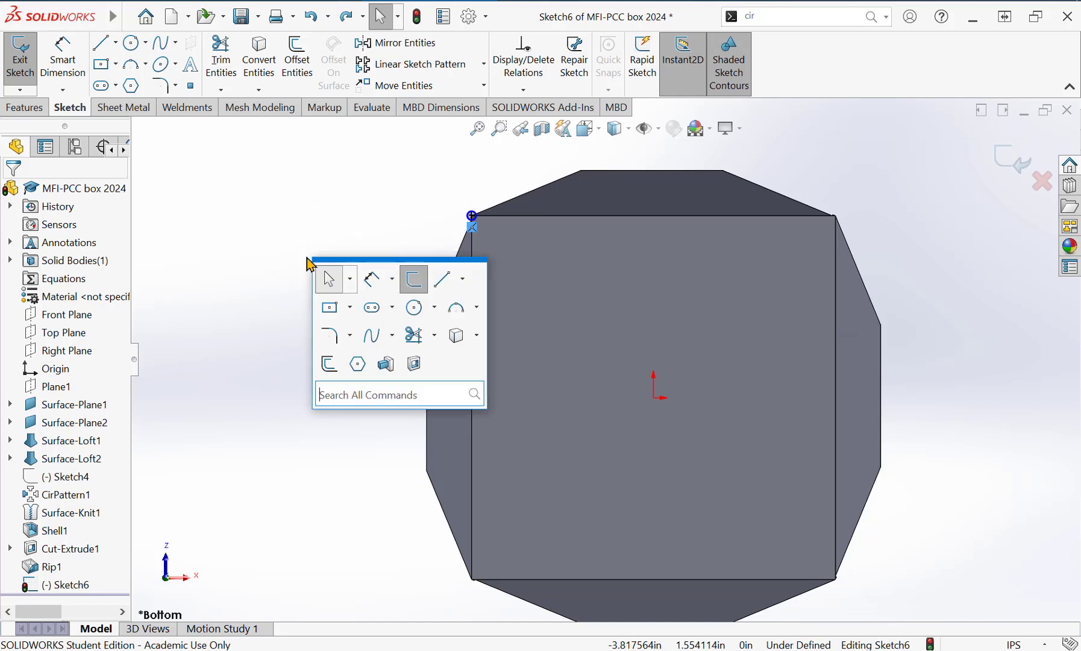
type("circ")
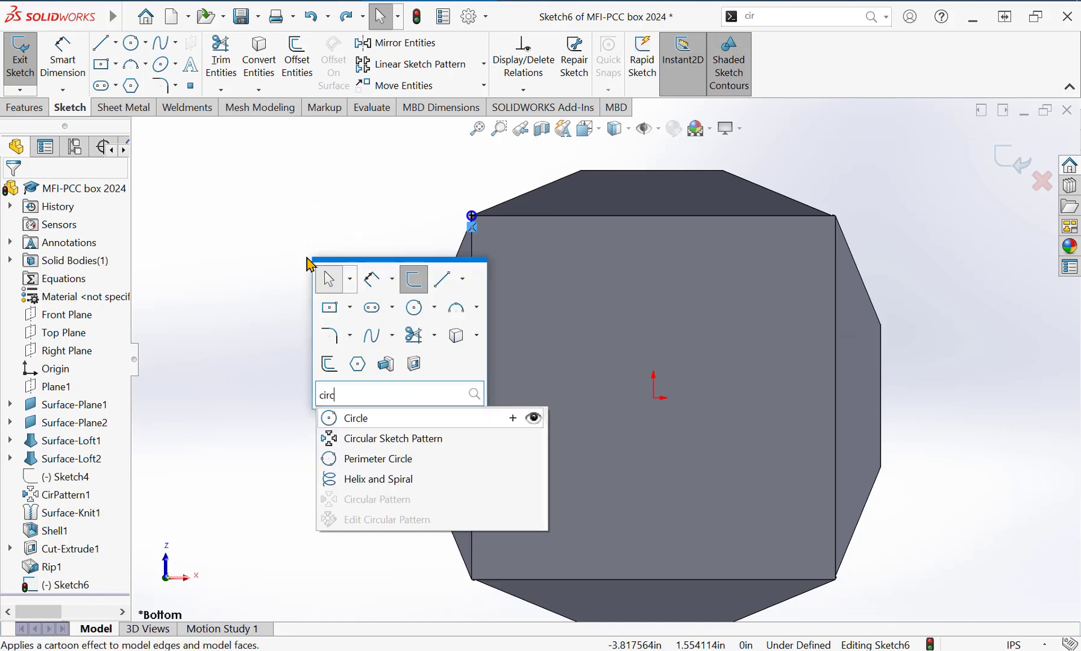
left_click(386, 439)
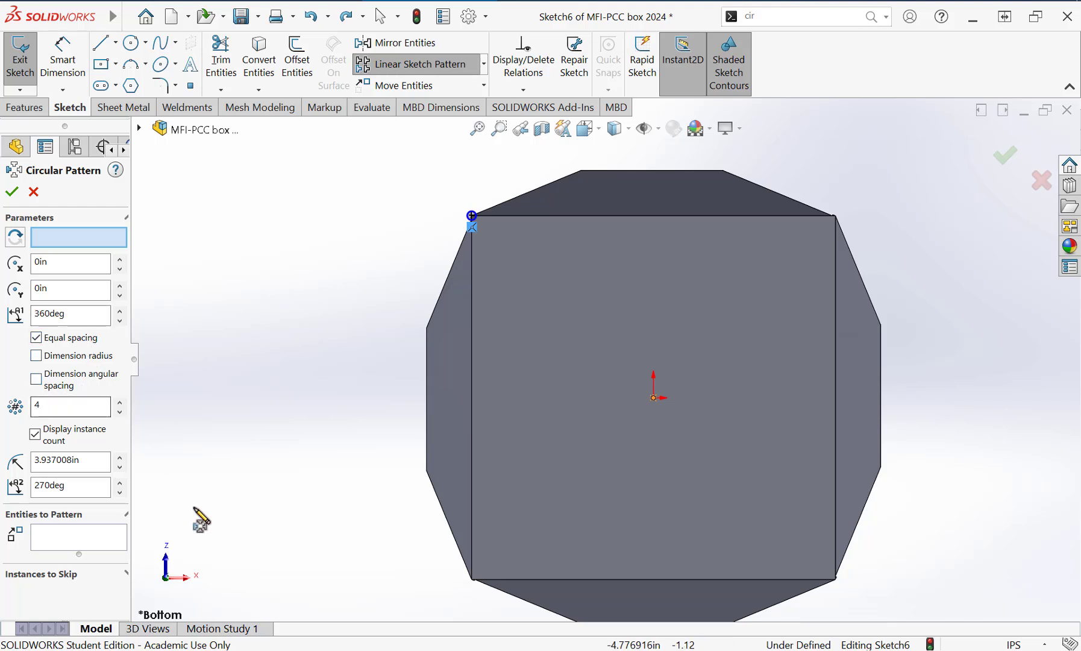
left_click(106, 538)
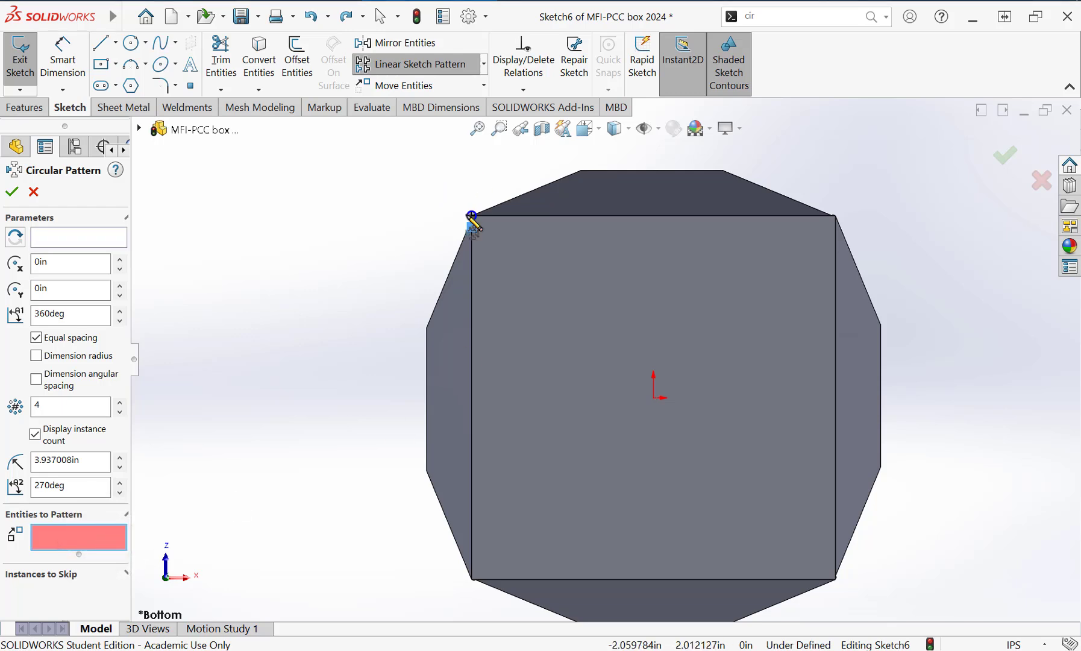
left_click(471, 214)
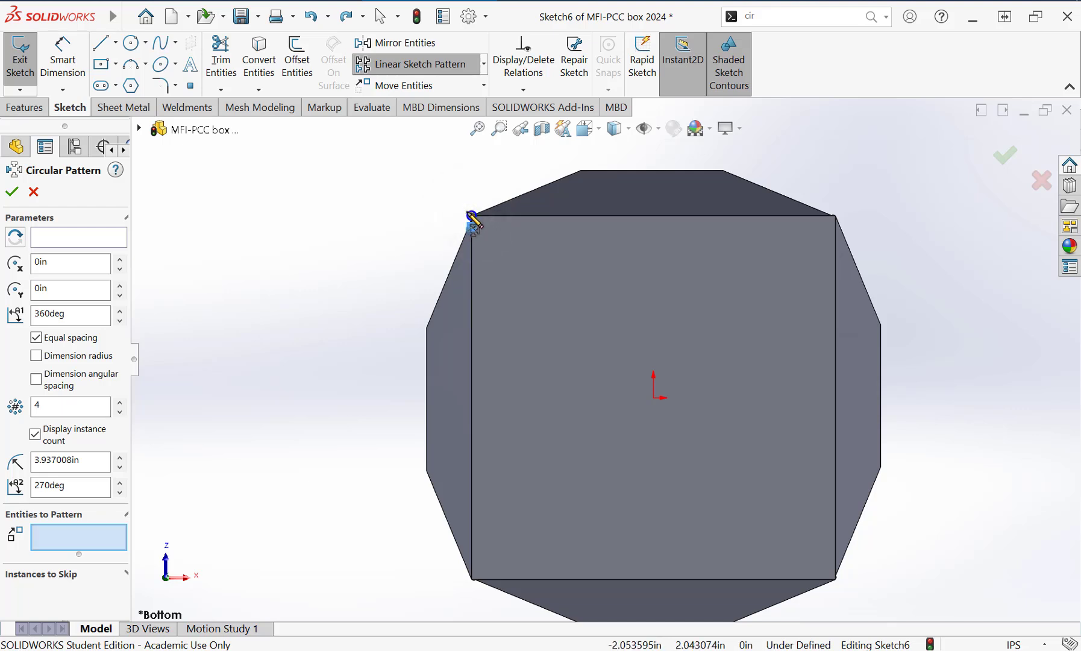
left_click(472, 216)
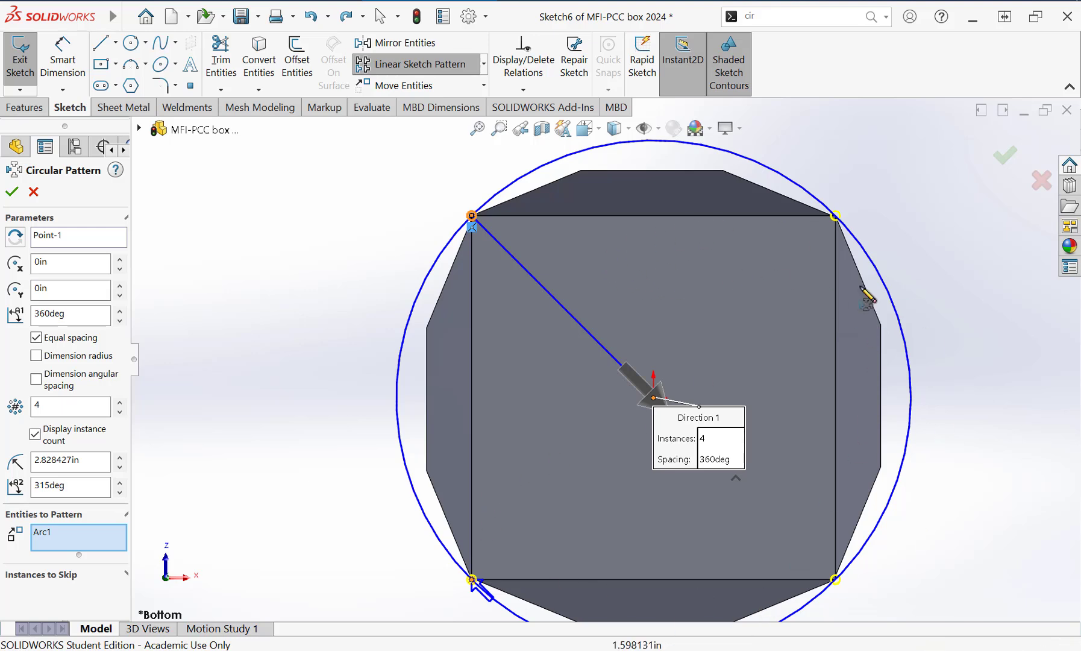
left_click(1005, 158)
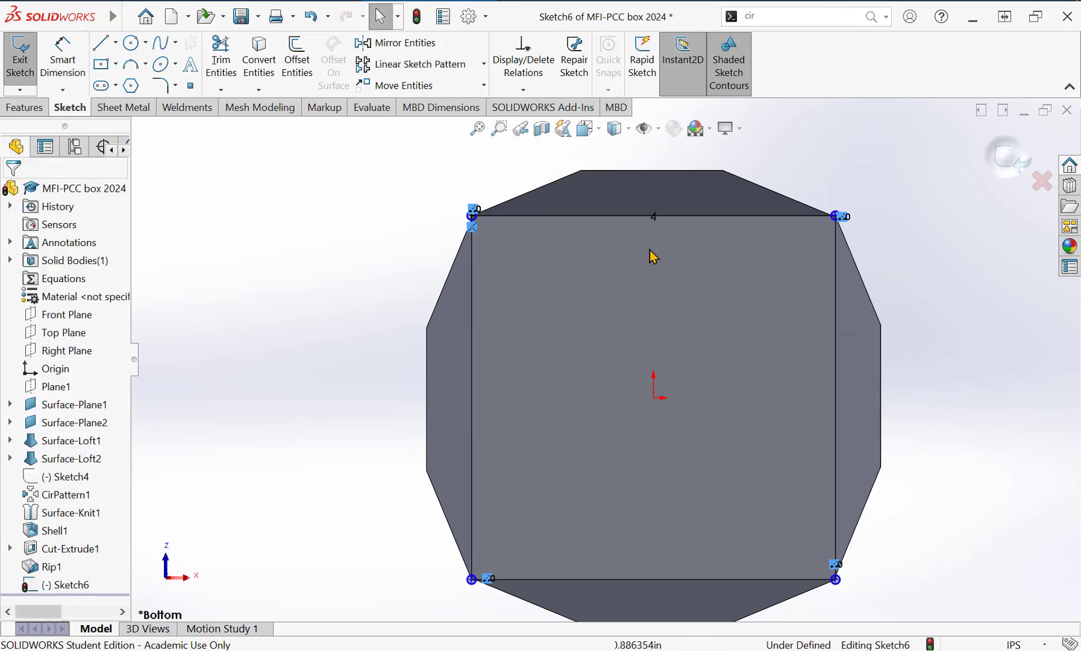
Examine the patterned circles at each corner of the bottom square to check how they cover the rip ends
scroll(501, 236, "down", 10)
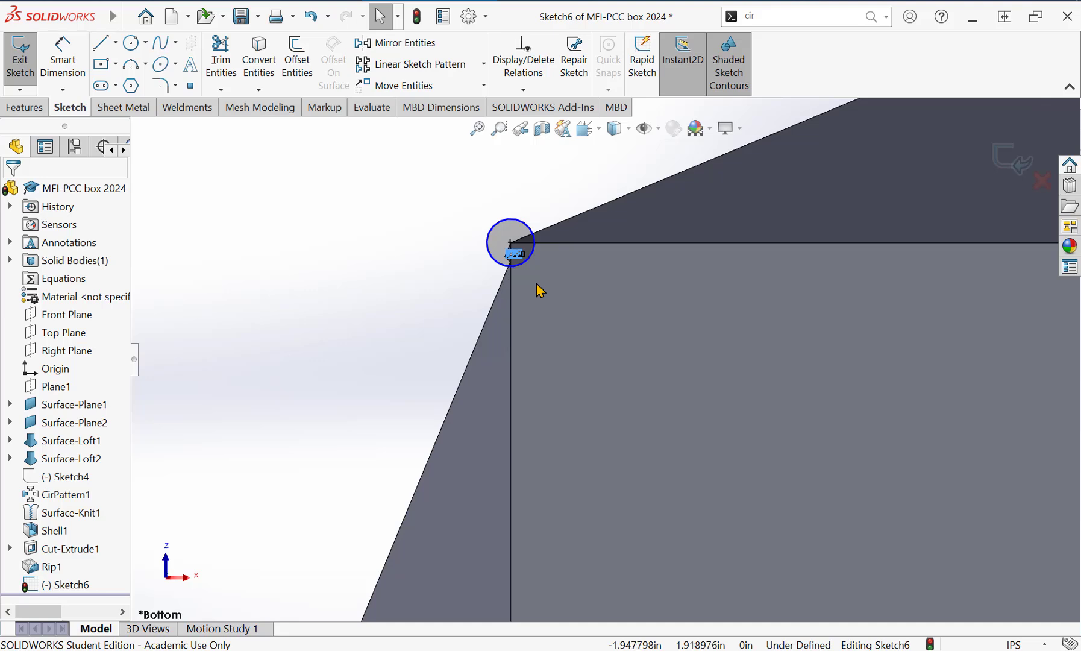
key("f")
scroll(736, 238, "down", 5)
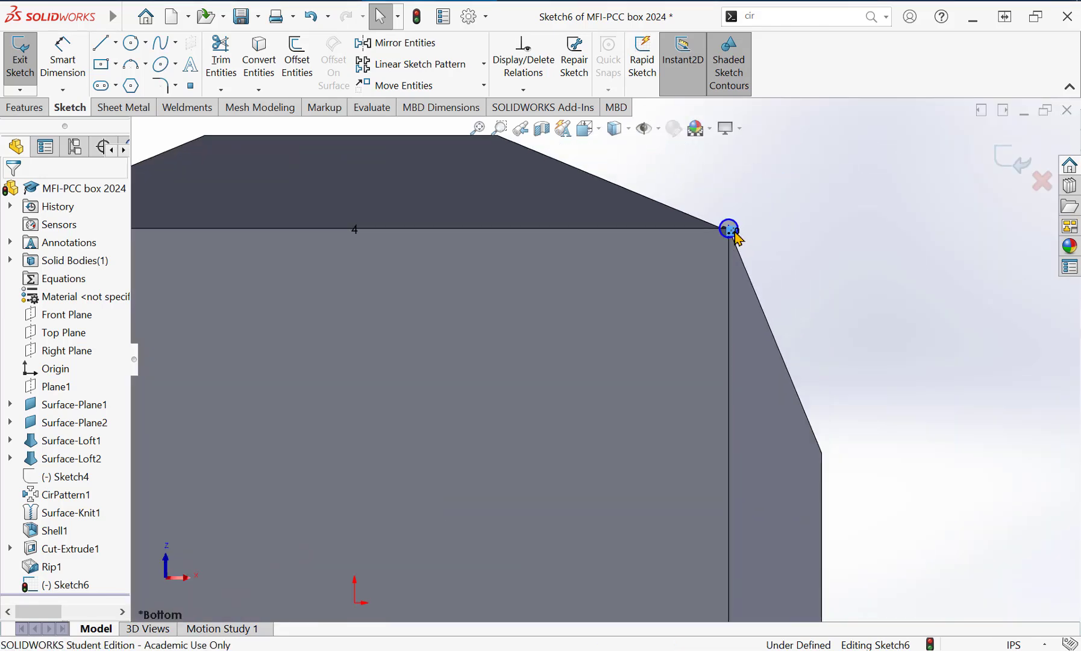
scroll(735, 236, "down", 3)
key("f")
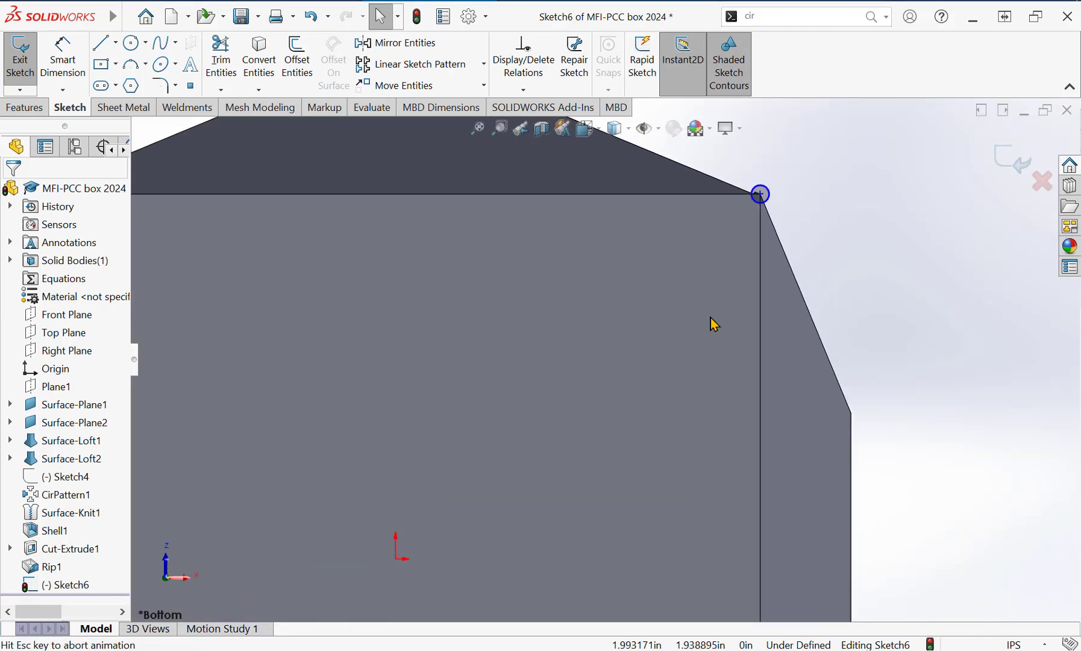
scroll(783, 494, "down", 8)
scroll(725, 536, "down", 3)
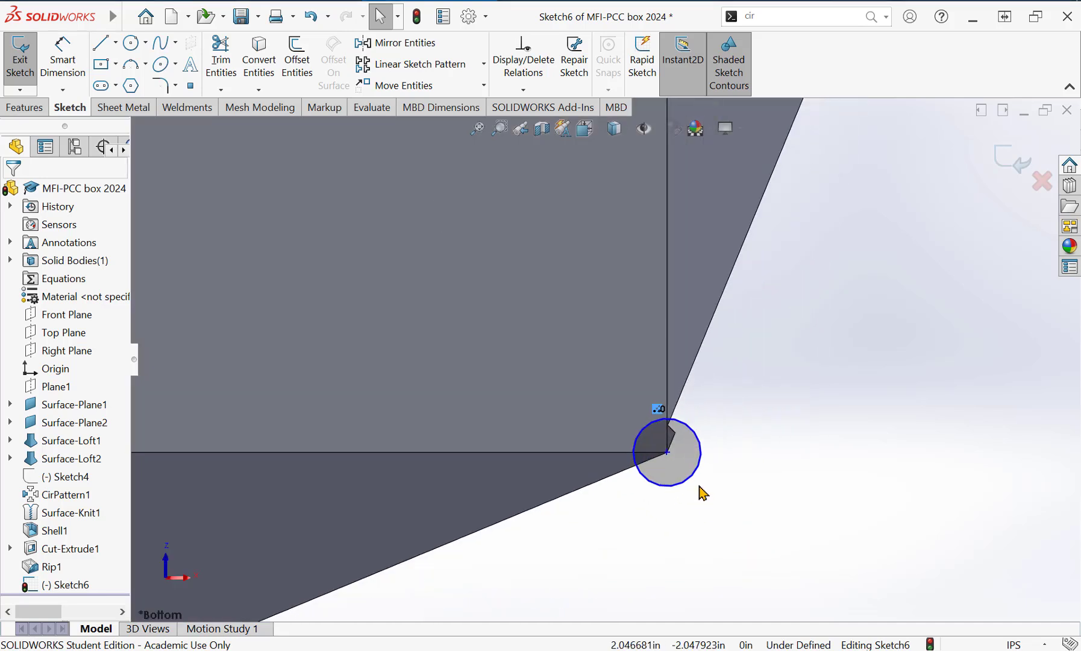
key("f")
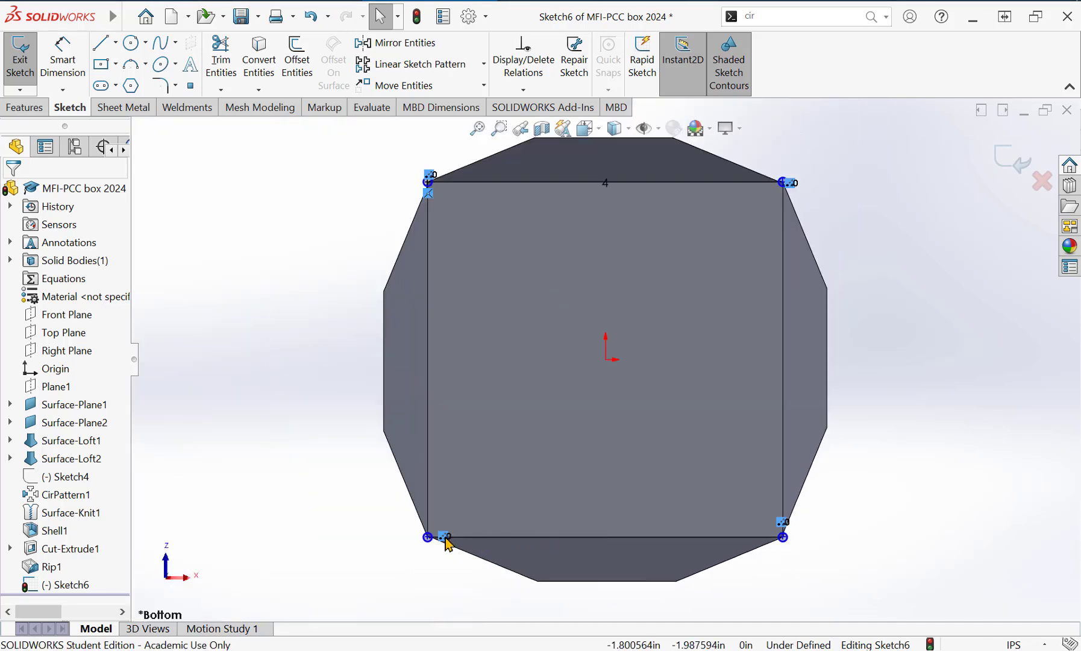
scroll(442, 530, "down", 6)
key("f")
Cut-extrude the four corner circles into the box from the sketch plane with a blind depth of 0.05 in
left_click(24, 113)
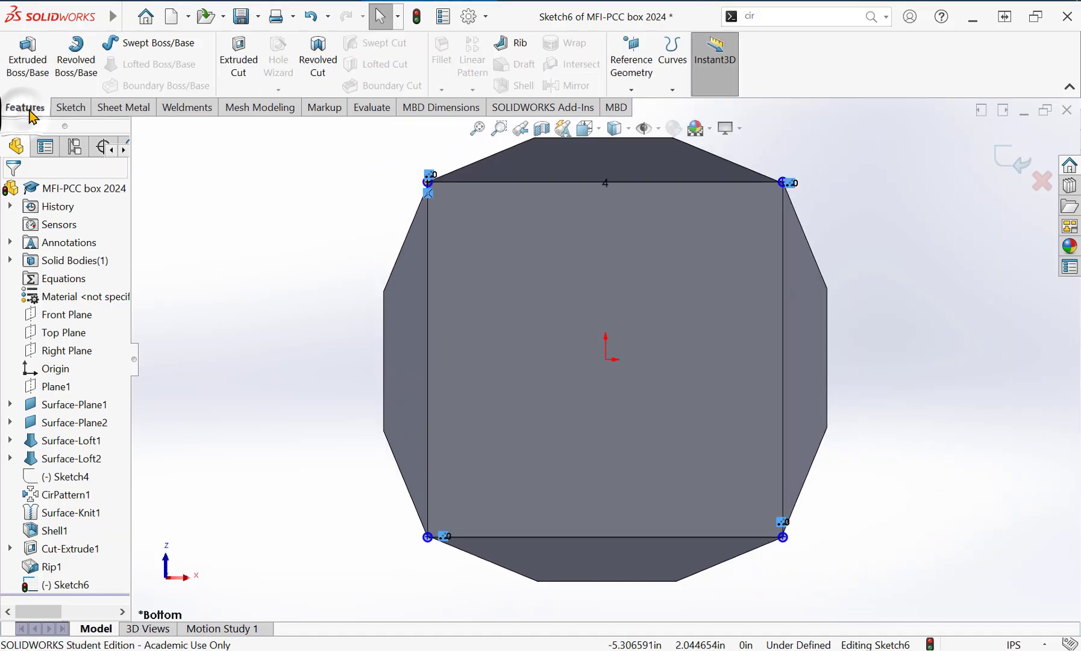
left_click(236, 68)
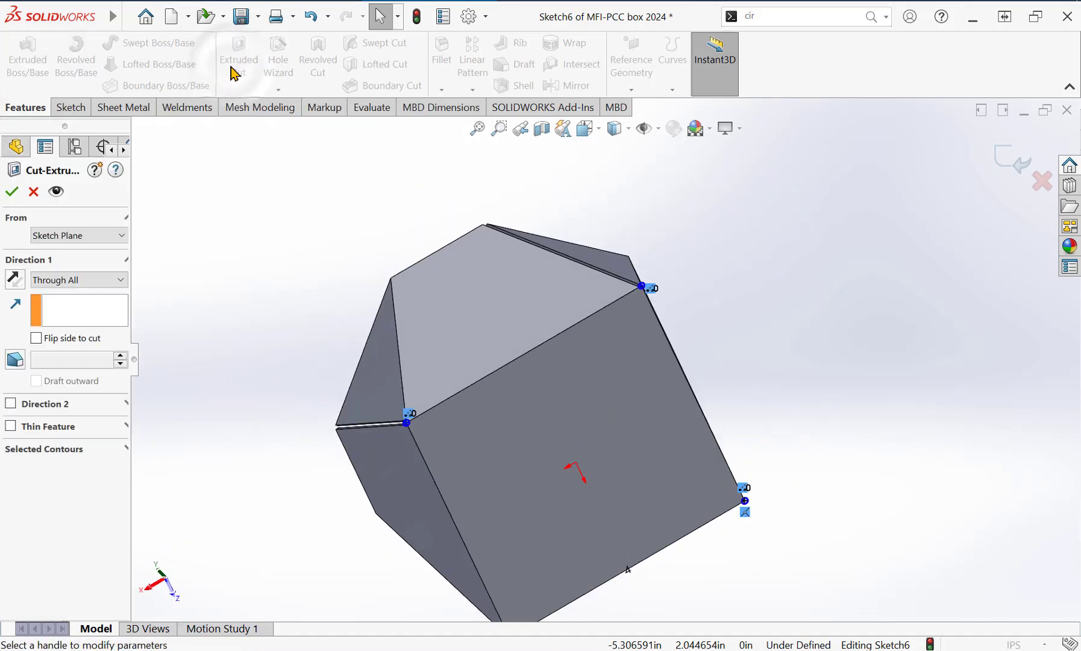
left_click(72, 280)
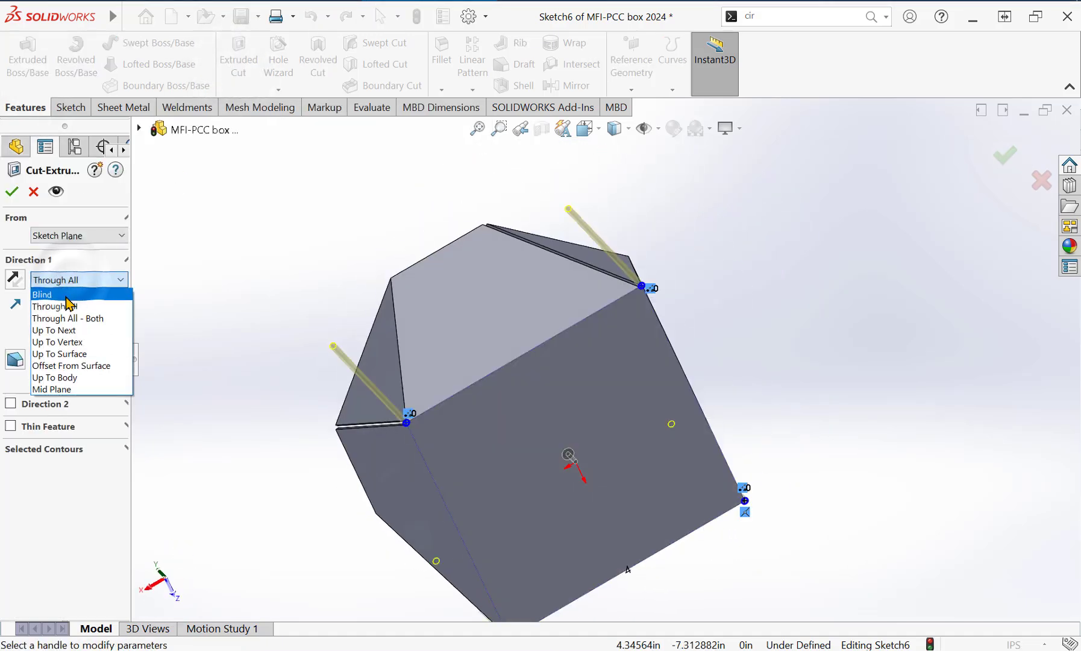
left_click(71, 295)
left_click(90, 341)
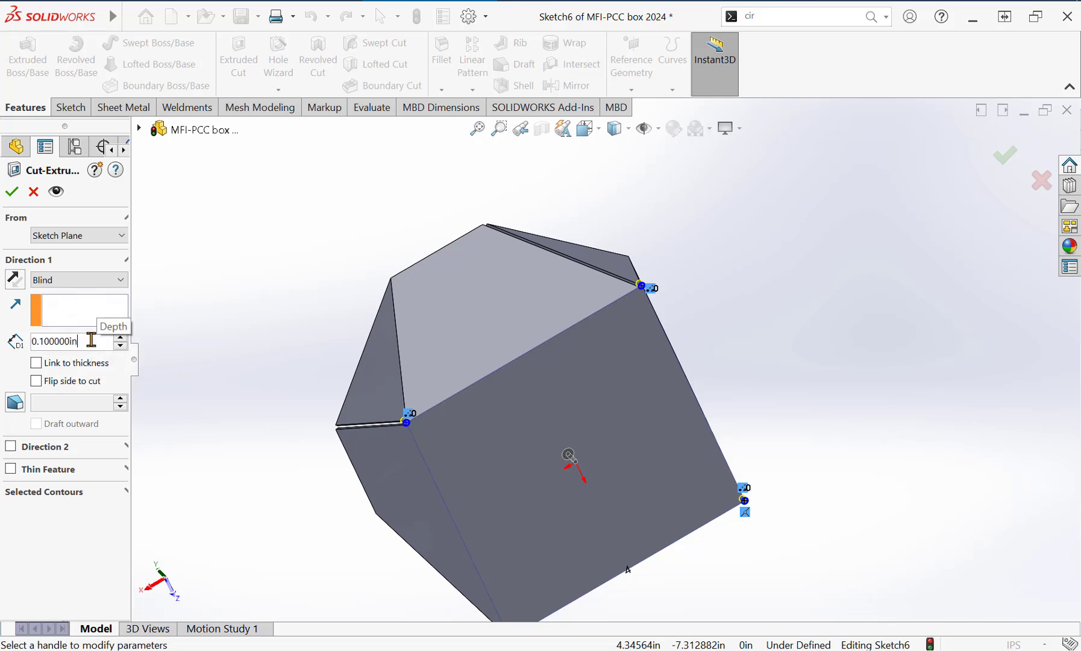
left_click_drag(91, 340, 9, 335)
type(".05")
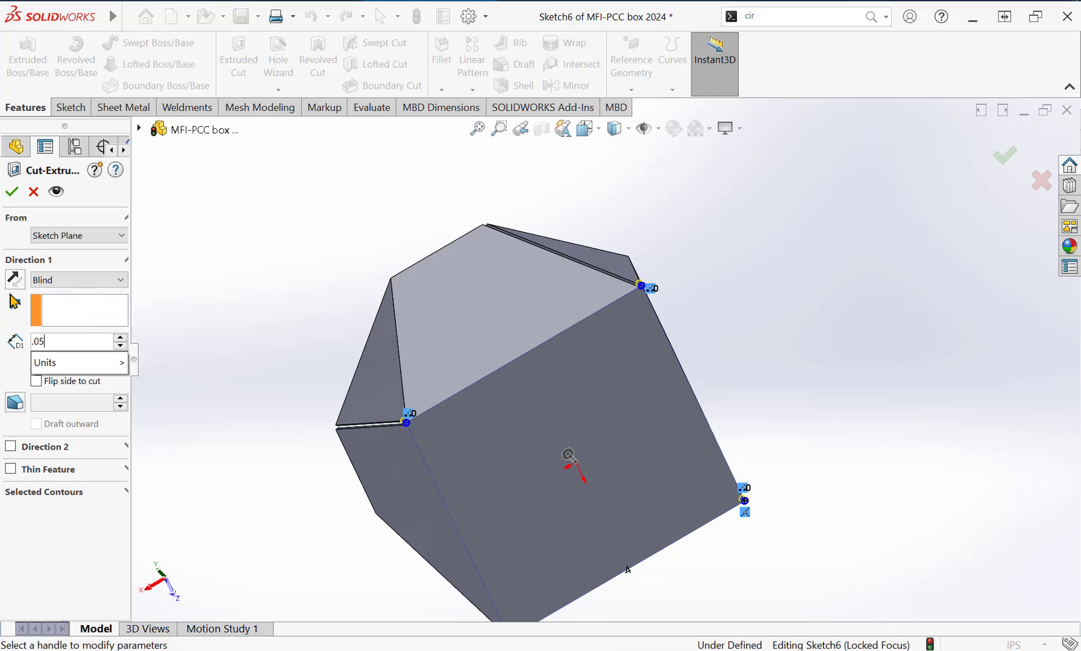
key("Return")
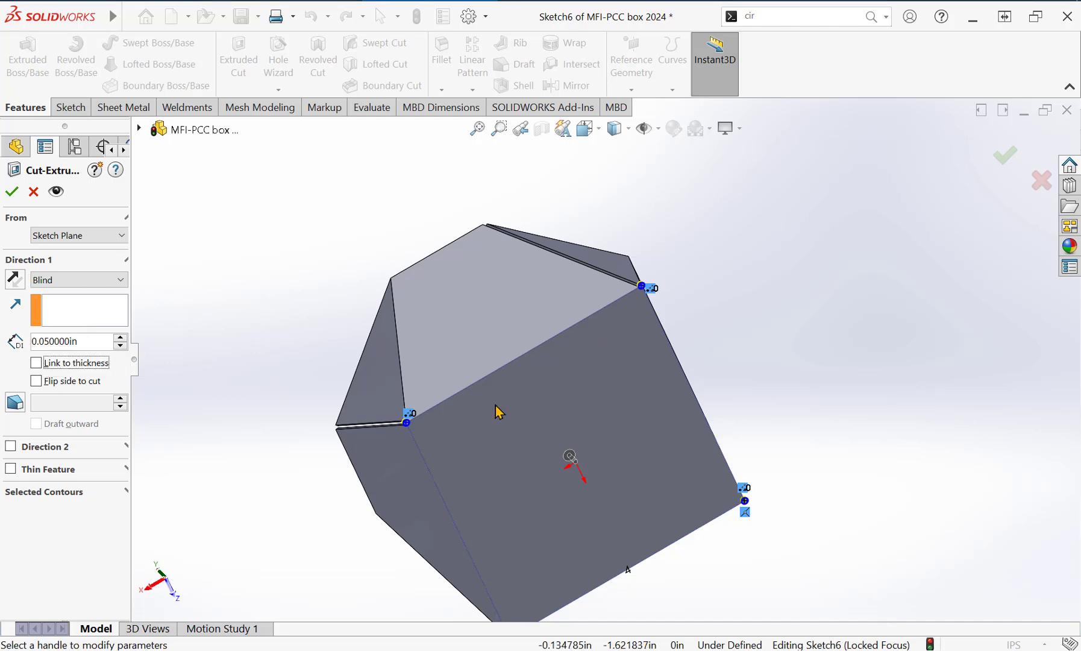
scroll(420, 426, "down", 10)
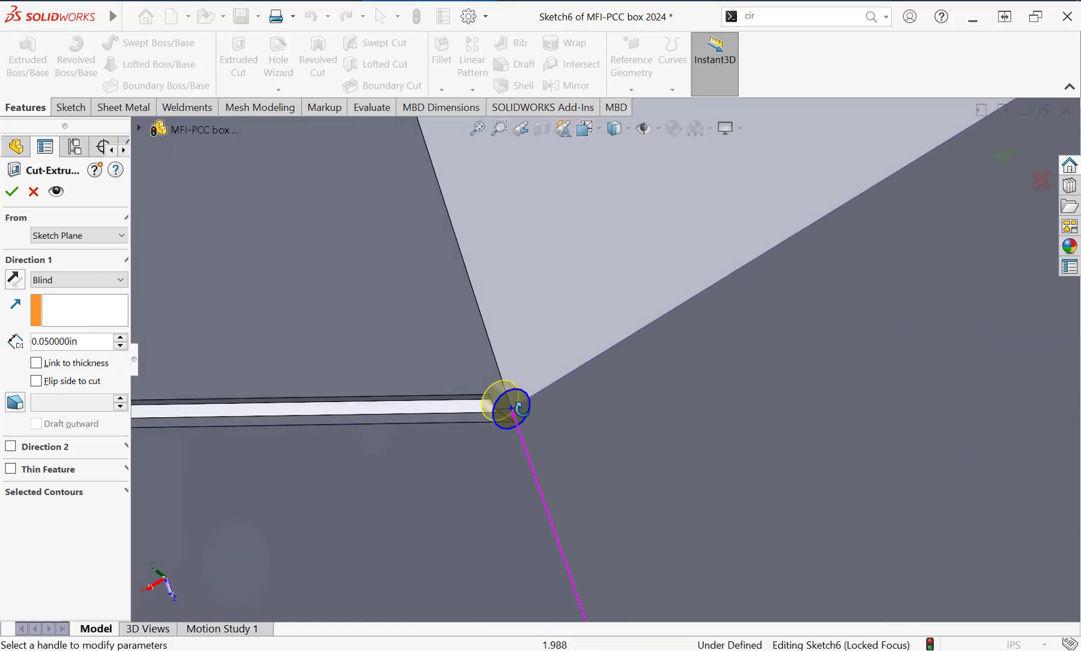
middle_click_drag(512, 408, 594, 372)
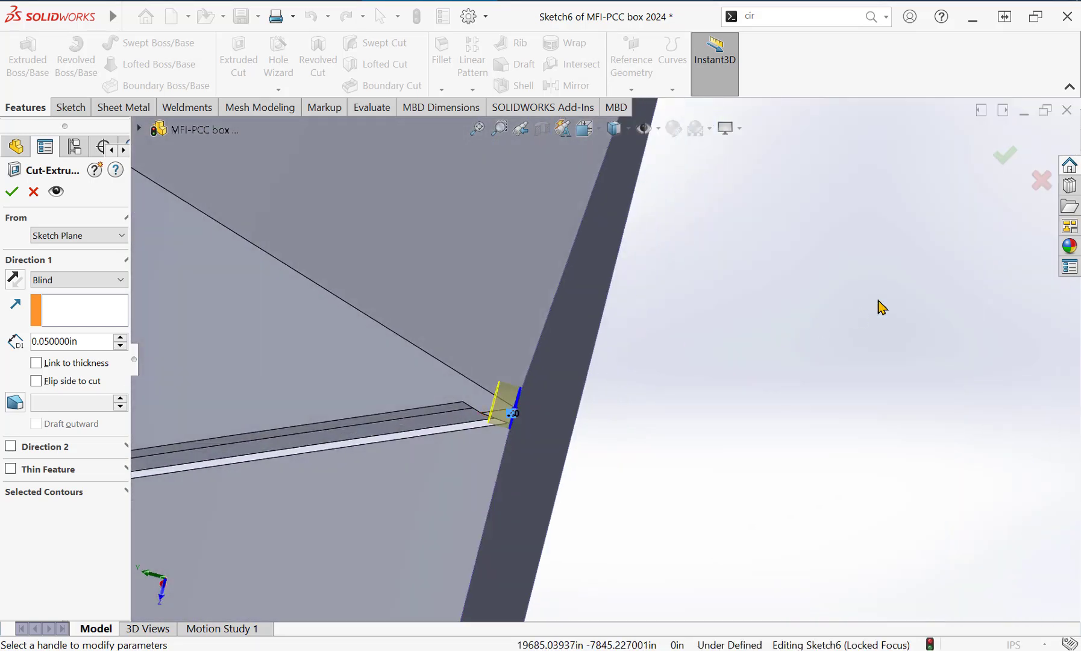
left_click(1004, 157)
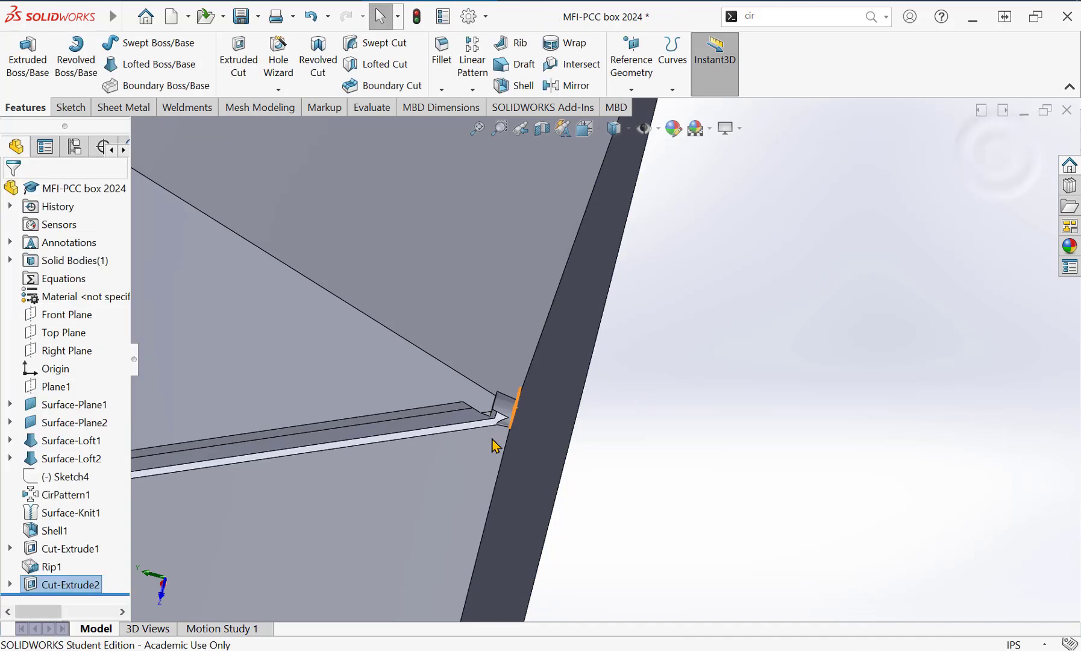
Roll the feature history back to just after Cut-Extrude1, before the rip and the corner relief cut
middle_click_drag(494, 444, 440, 378)
scroll(501, 458, "down", 8)
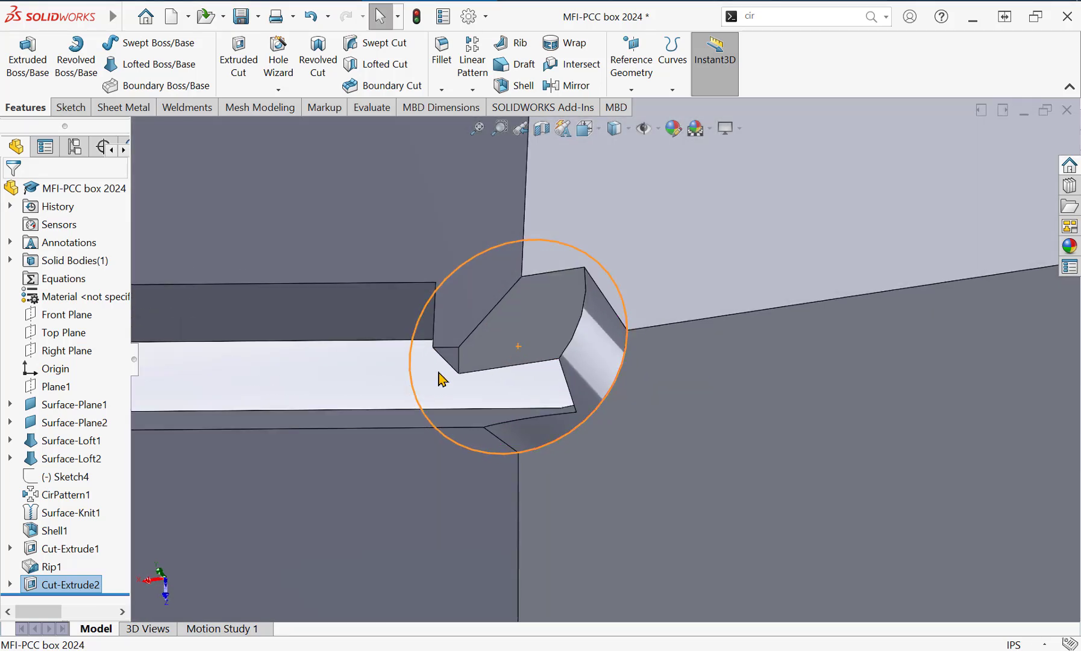
key("ctrl+7")
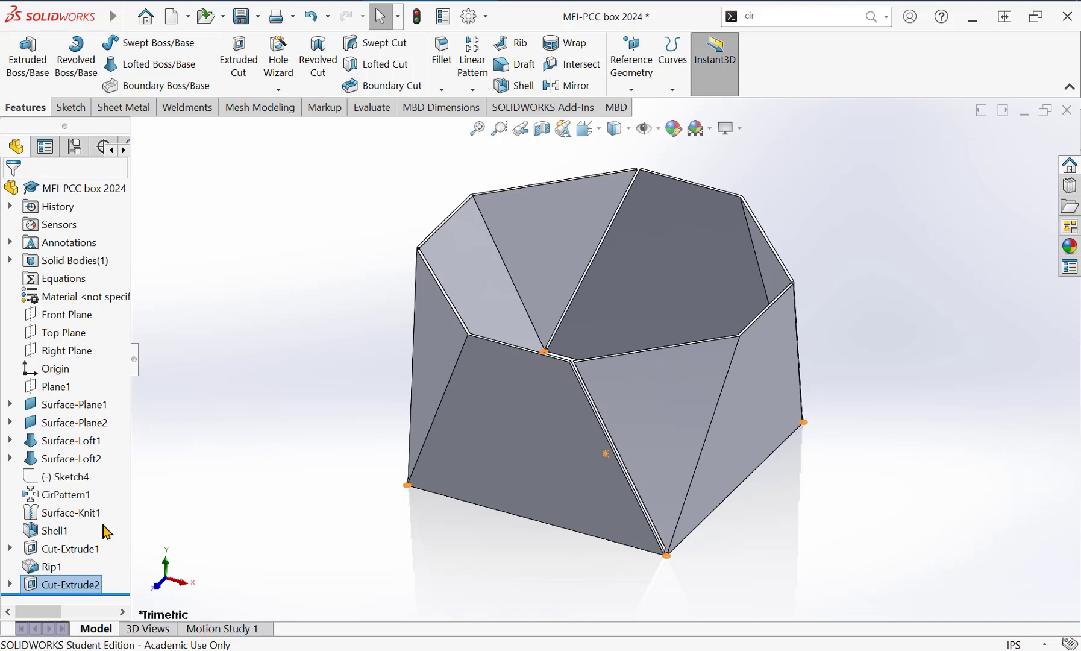
left_click_drag(117, 594, 116, 549)
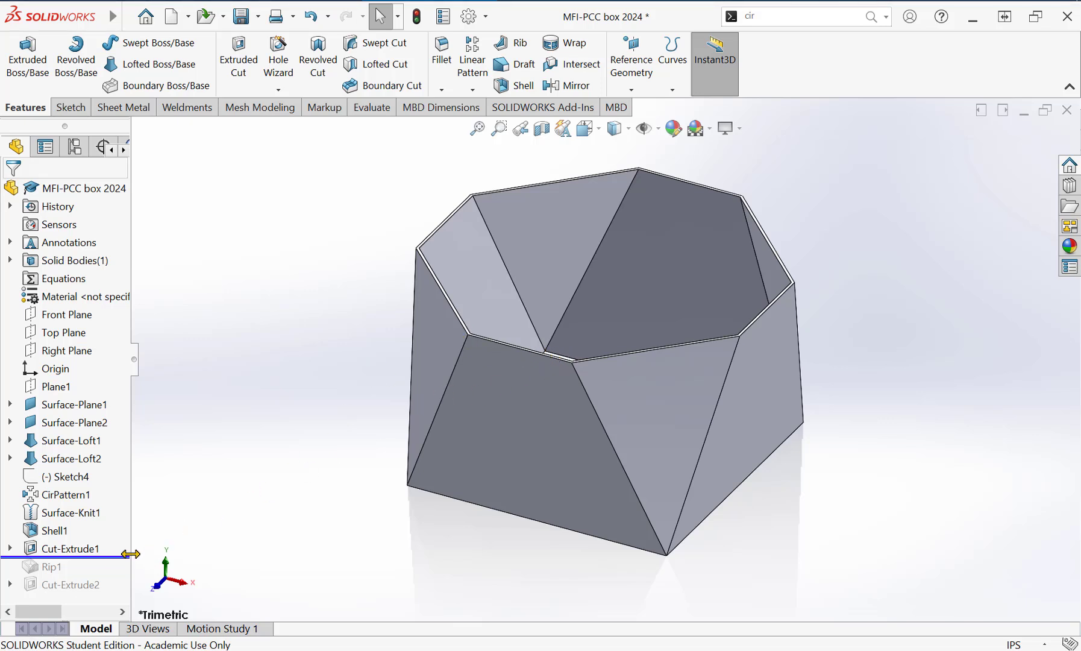
Roll the feature history forward past the rip and the corner relief cut to restore both features
left_click_drag(131, 554, 120, 569)
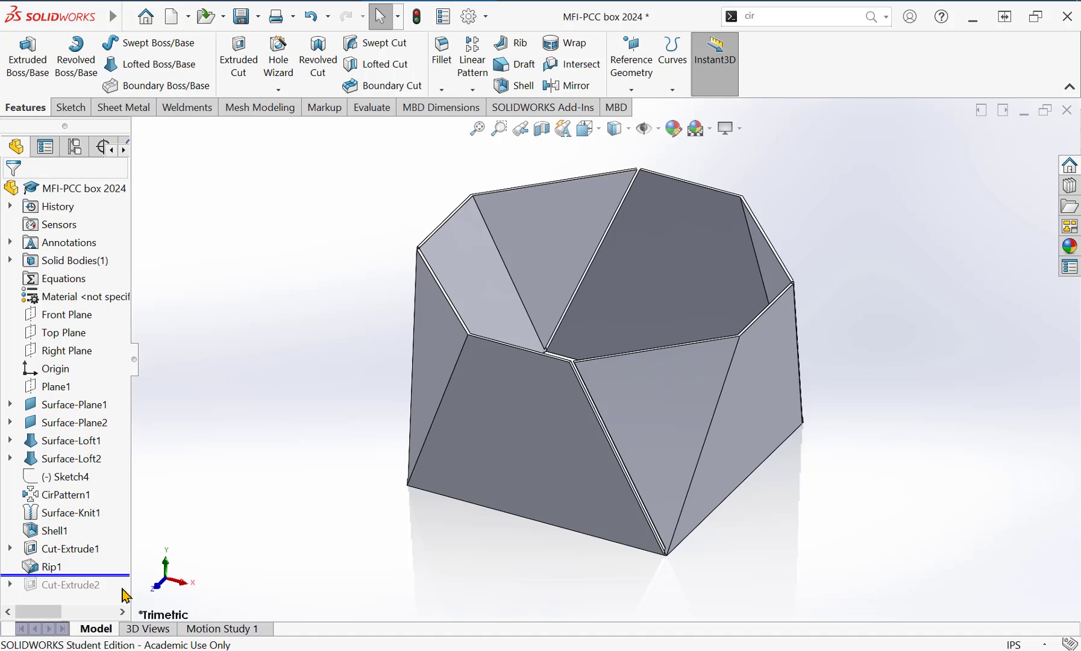
mouse_move(112, 575)
left_mouse_down()
mouse_move(90, 583)
mouse_move(115, 582)
mouse_move(117, 593)
left_mouse_up()
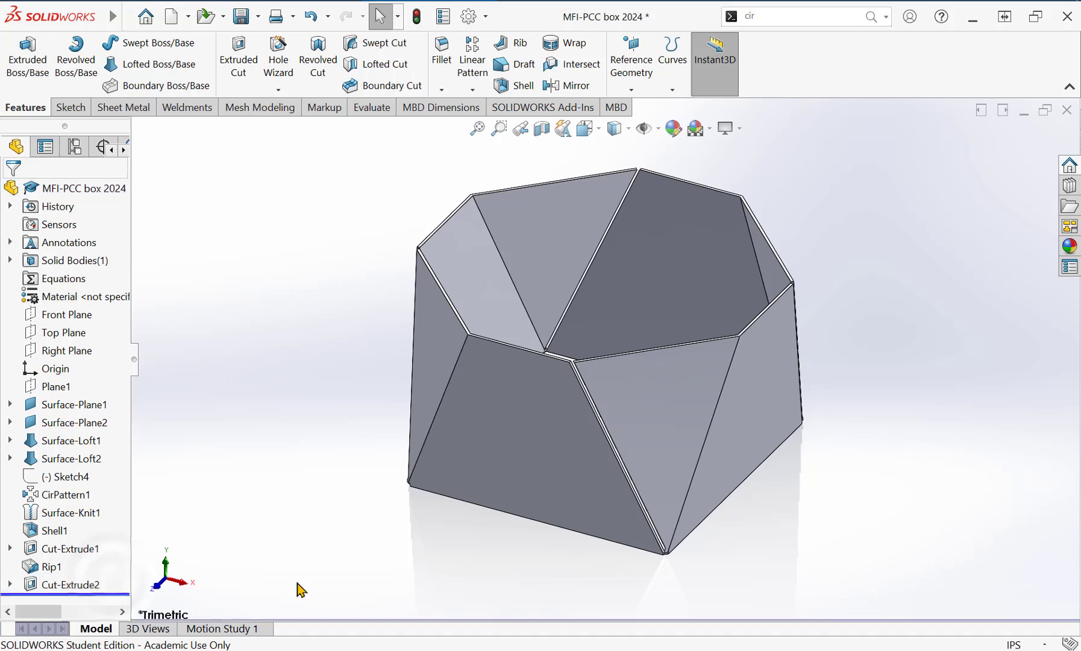
scroll(661, 545, "down", 5)
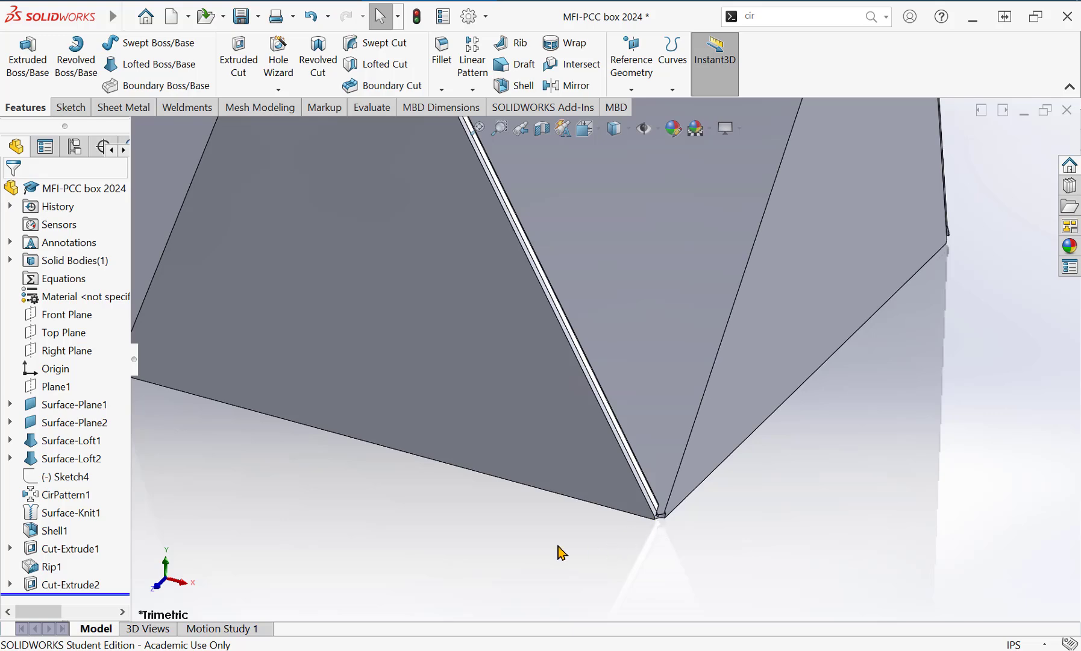
key("f")
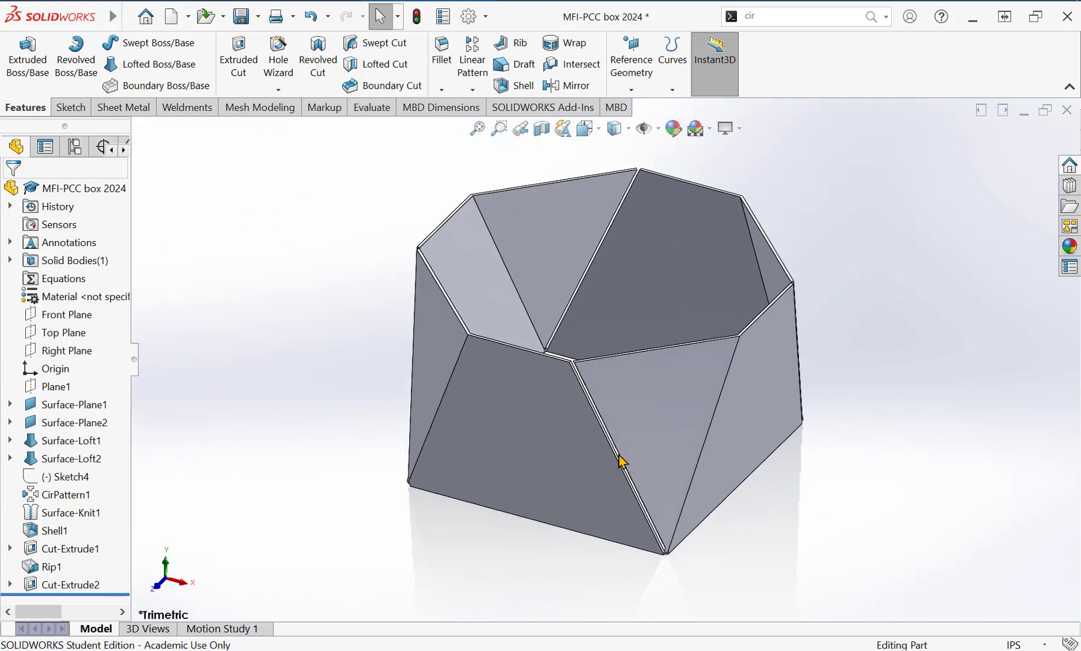
Begin an Insert Bends operation with the box's inside bottom face as the fixed face and a 0.031 in bend radius
left_click(137, 109)
left_click(814, 81)
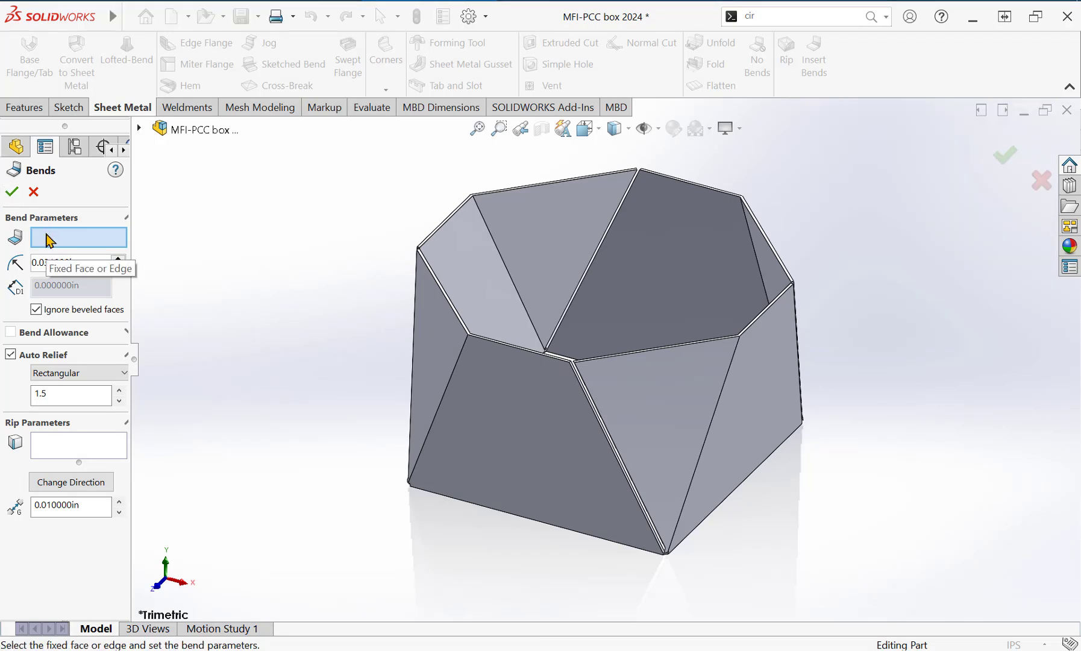
middle_click_drag(139, 259, 258, 291)
left_click(568, 325)
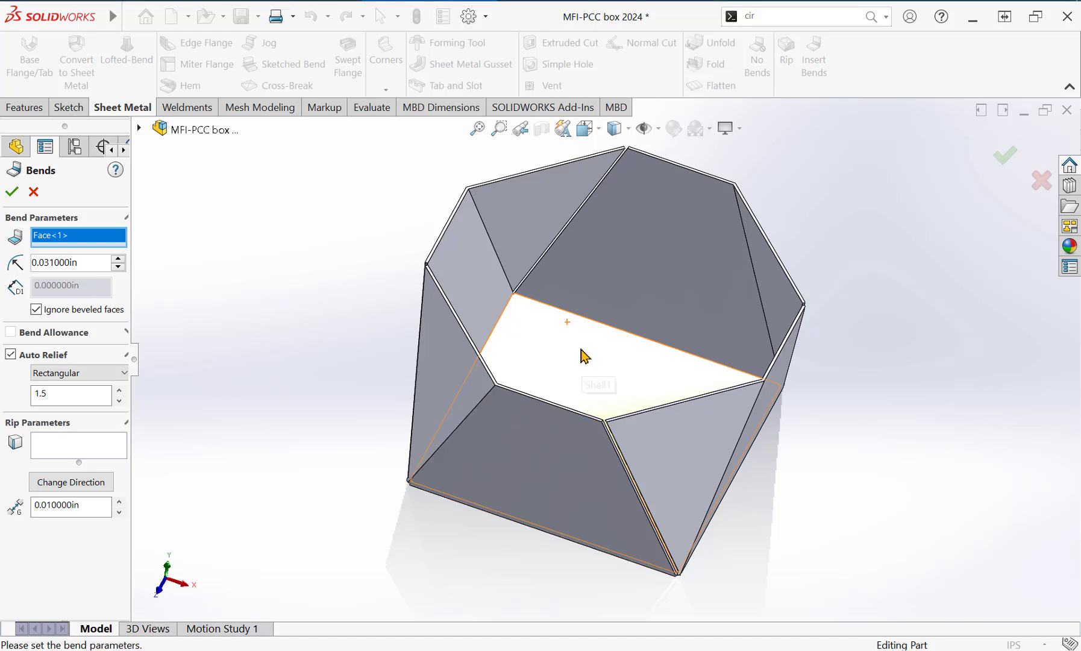
middle_click_drag(571, 378, 574, 326)
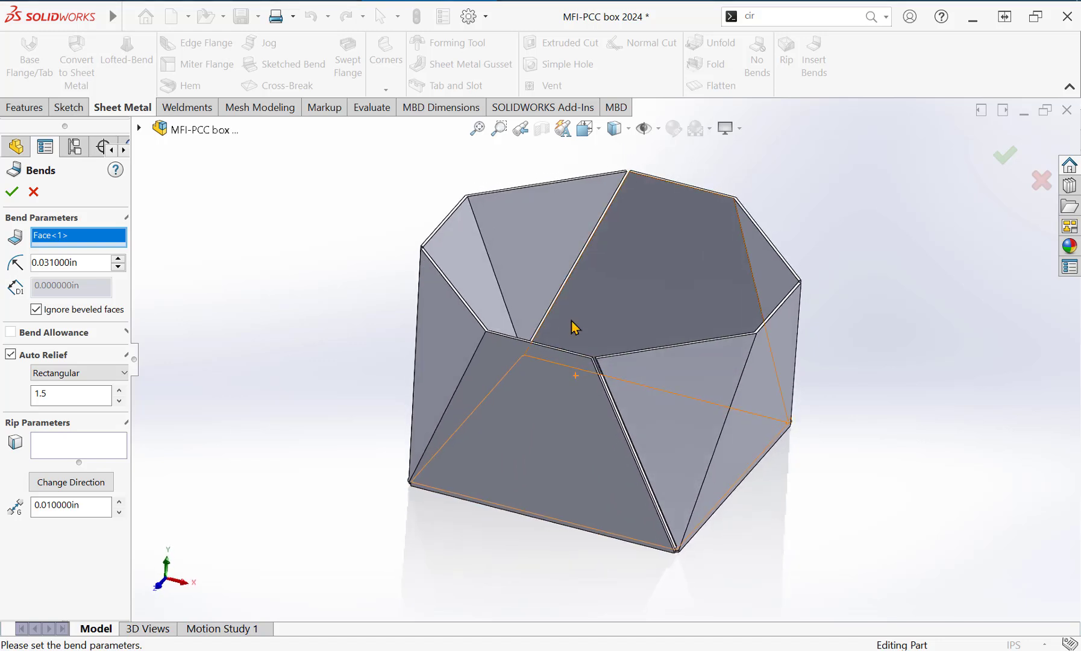
left_click(100, 266)
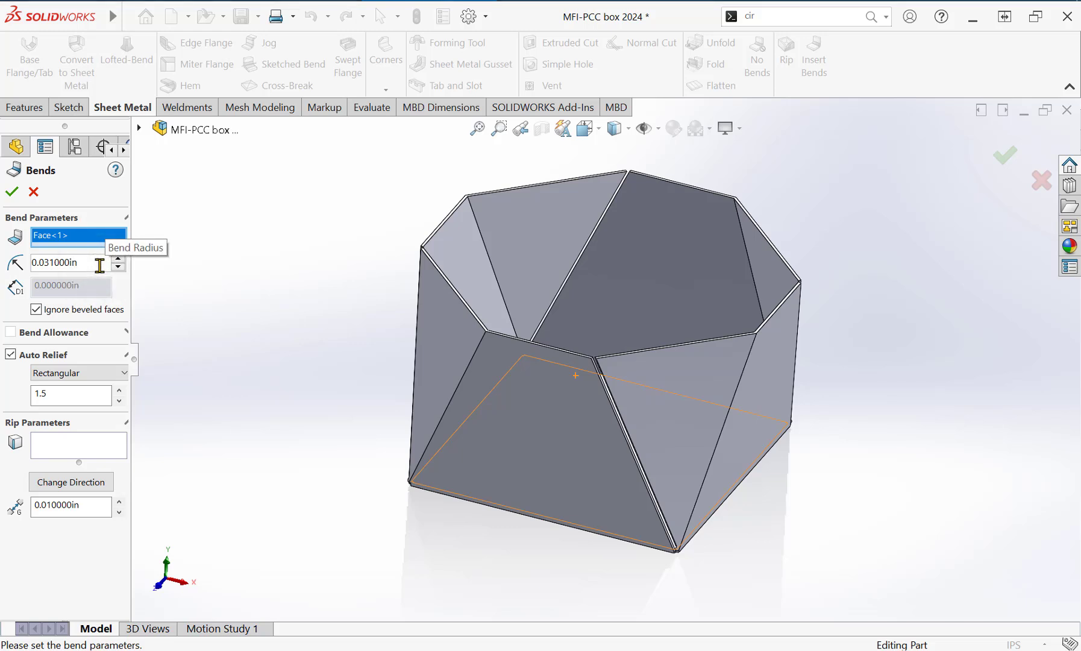
left_click_drag(114, 263, 91, 265)
Try to insert the bends using a K-Factor bend allowance of 0.5
left_click(68, 335)
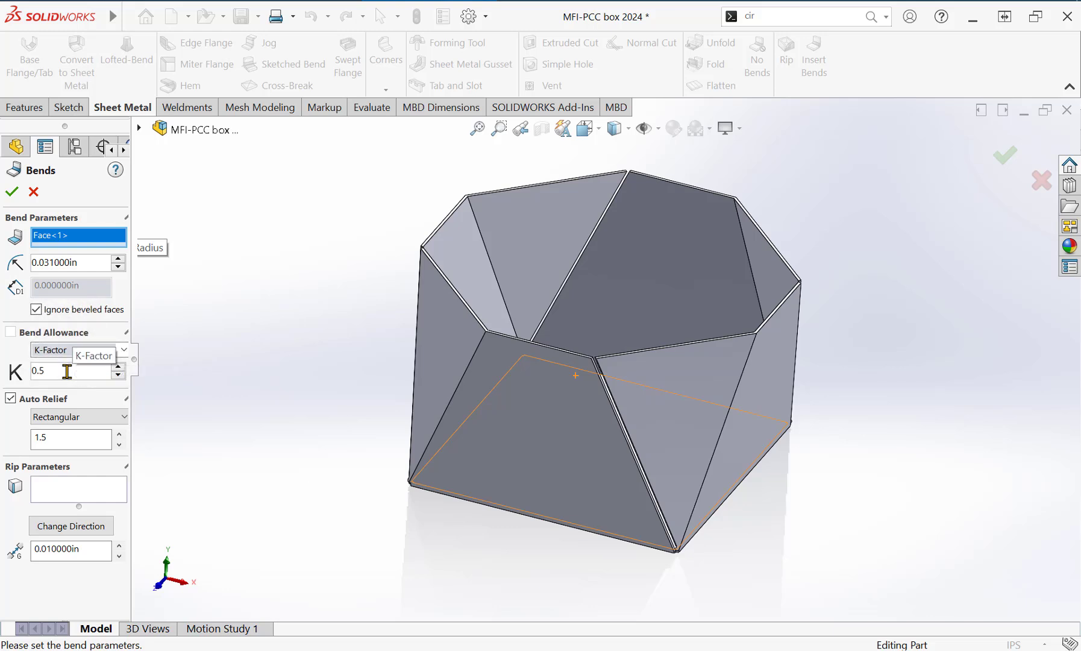
left_click(124, 349)
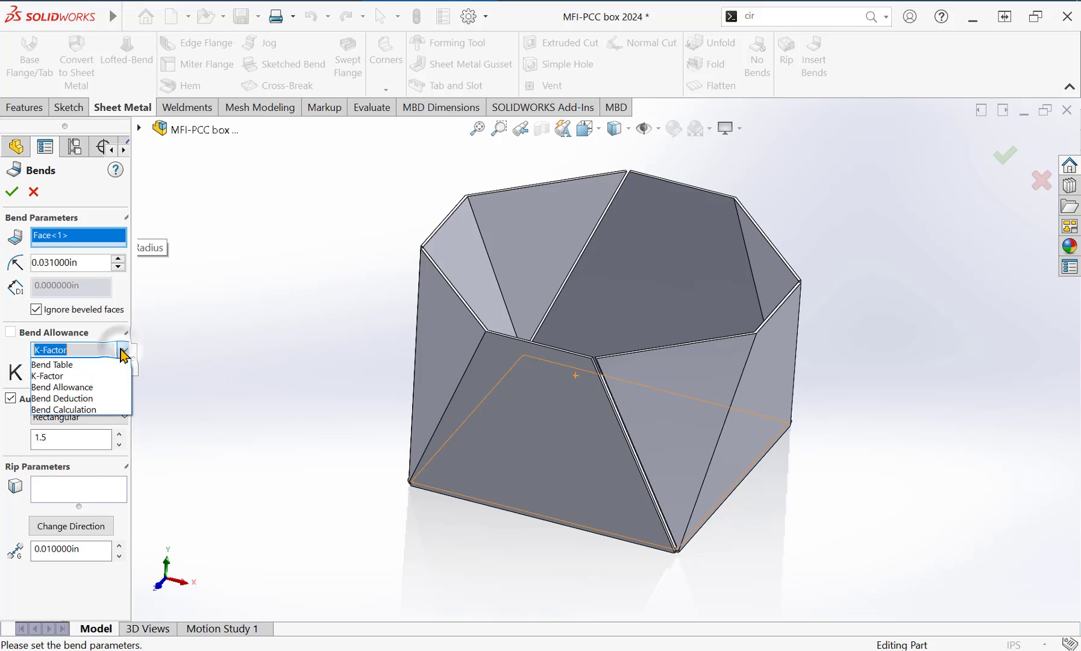
left_click(53, 375)
left_click(56, 371)
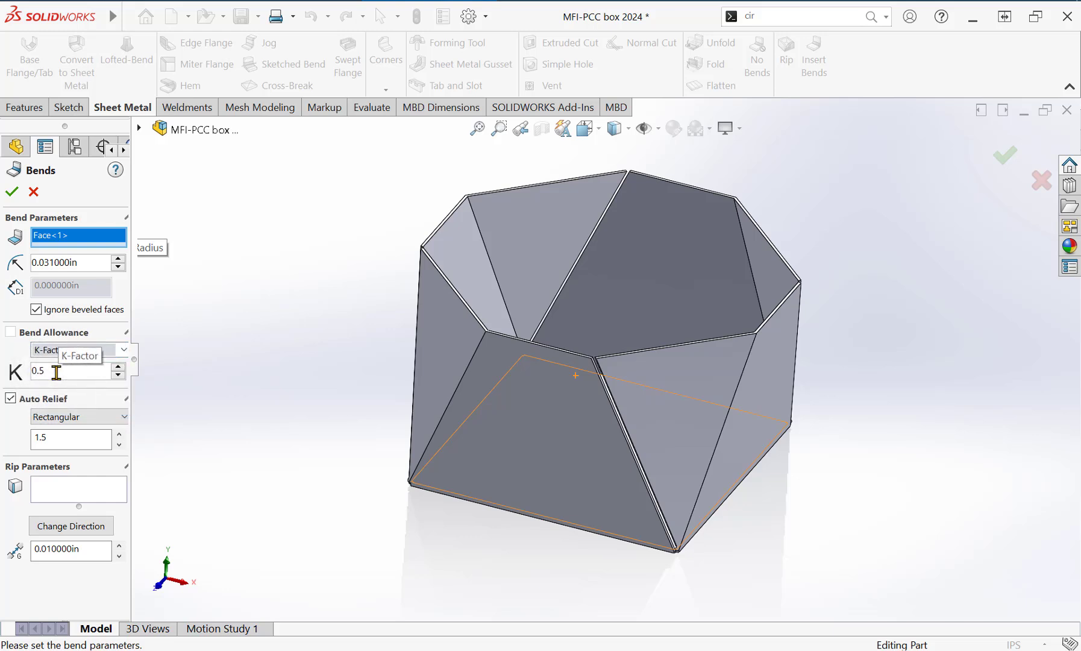
left_click(12, 192)
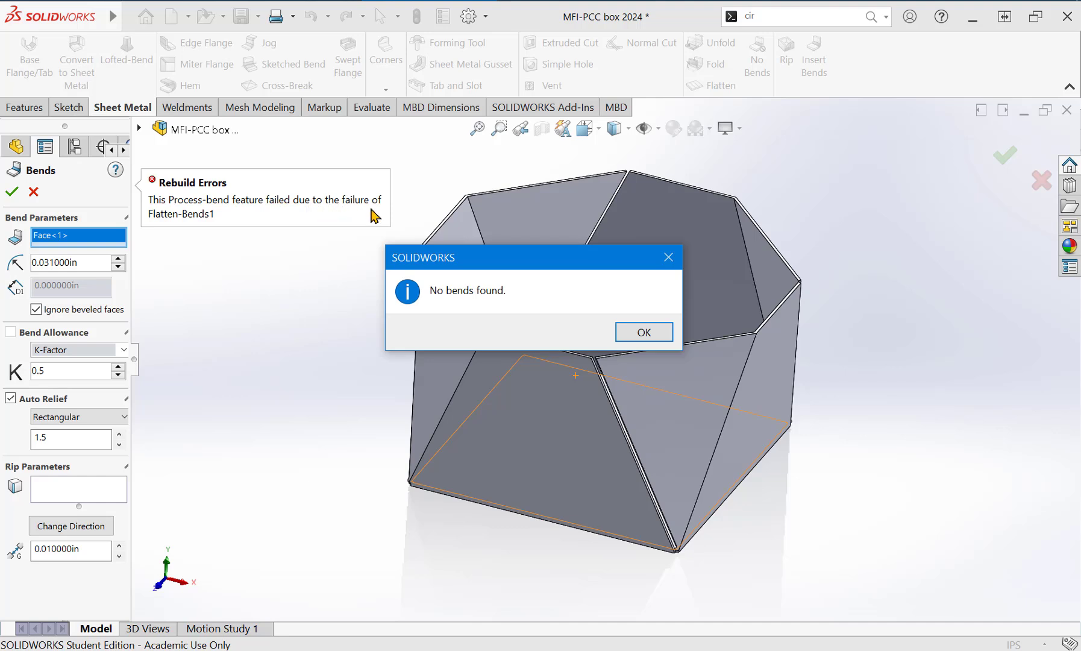
left_click(624, 333)
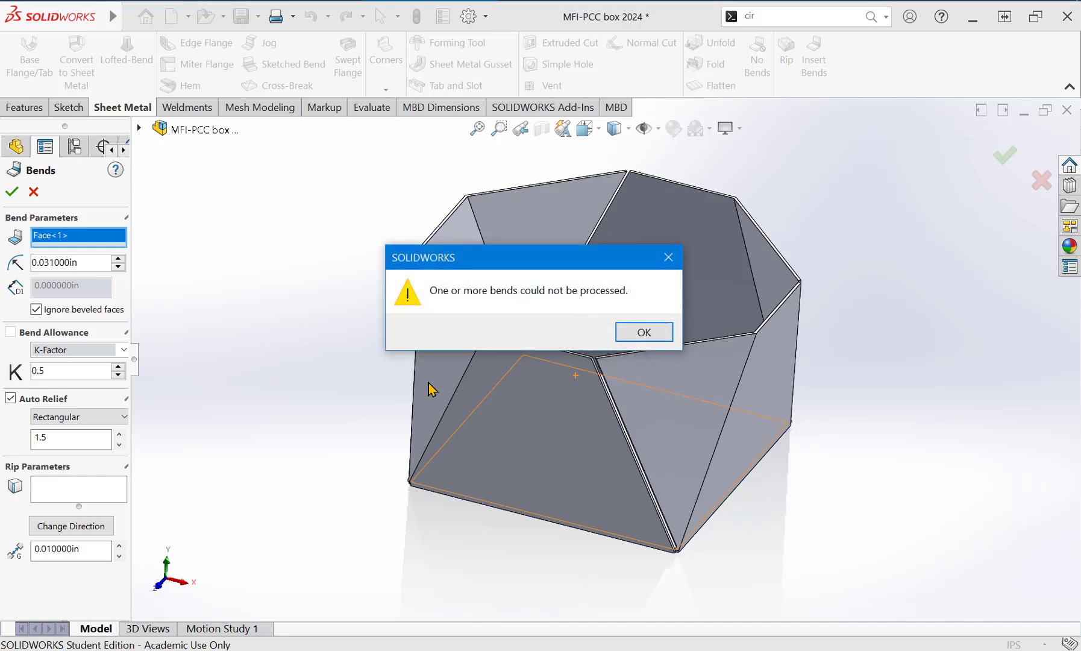
left_click(641, 333)
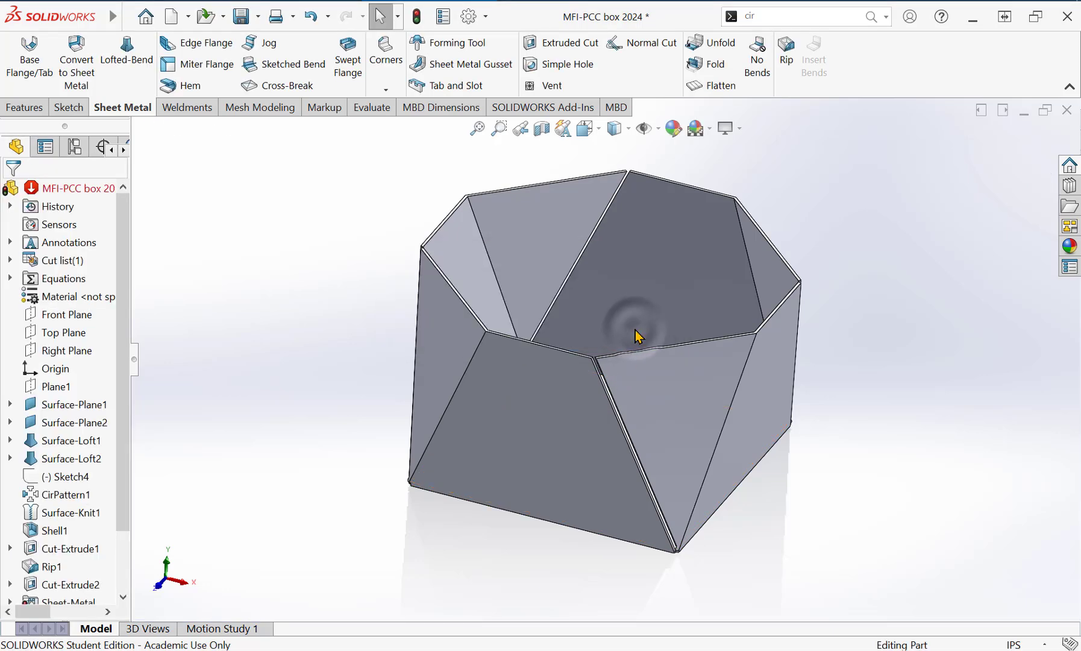
Examine a bottom corner relief and the Flatten-Bends and Process-Bends features, and undo the bend insertion
middle_click_drag(654, 451, 615, 350)
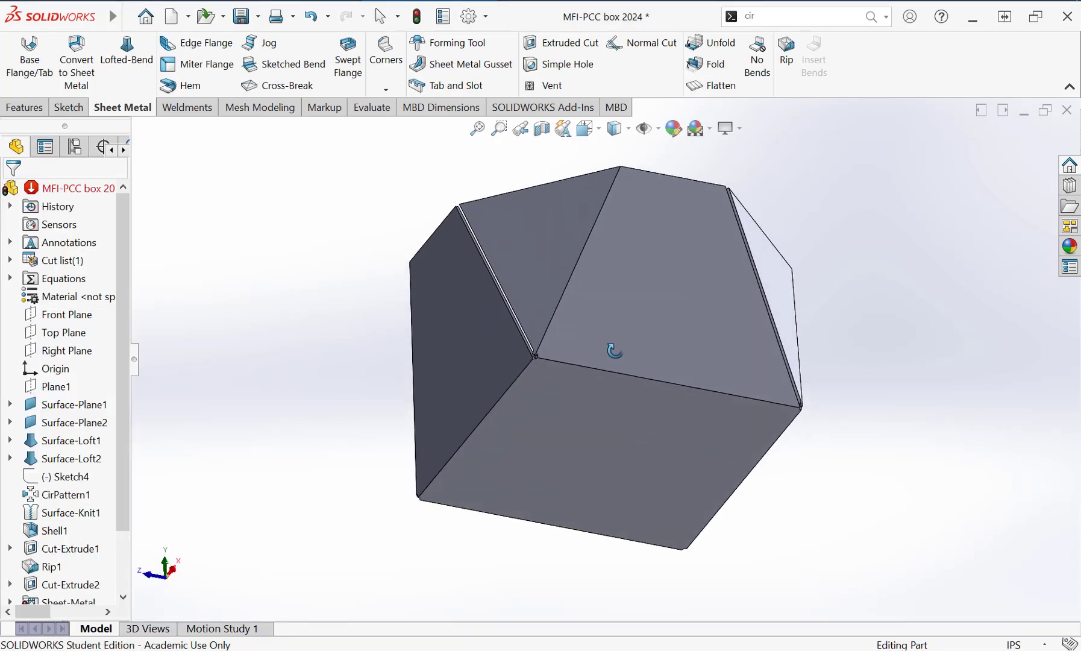
scroll(536, 358, "down", 5)
scroll(537, 358, "down", 3)
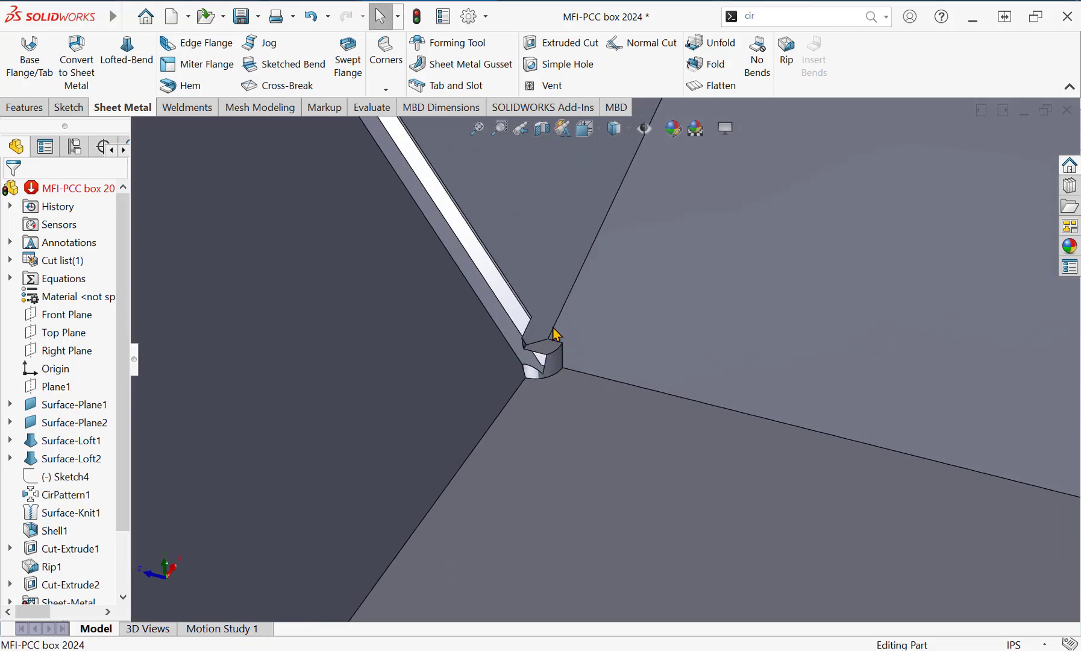
mouse_move(542, 339)
middle_mouse_down()
mouse_move(504, 324)
mouse_move(535, 342)
middle_mouse_up()
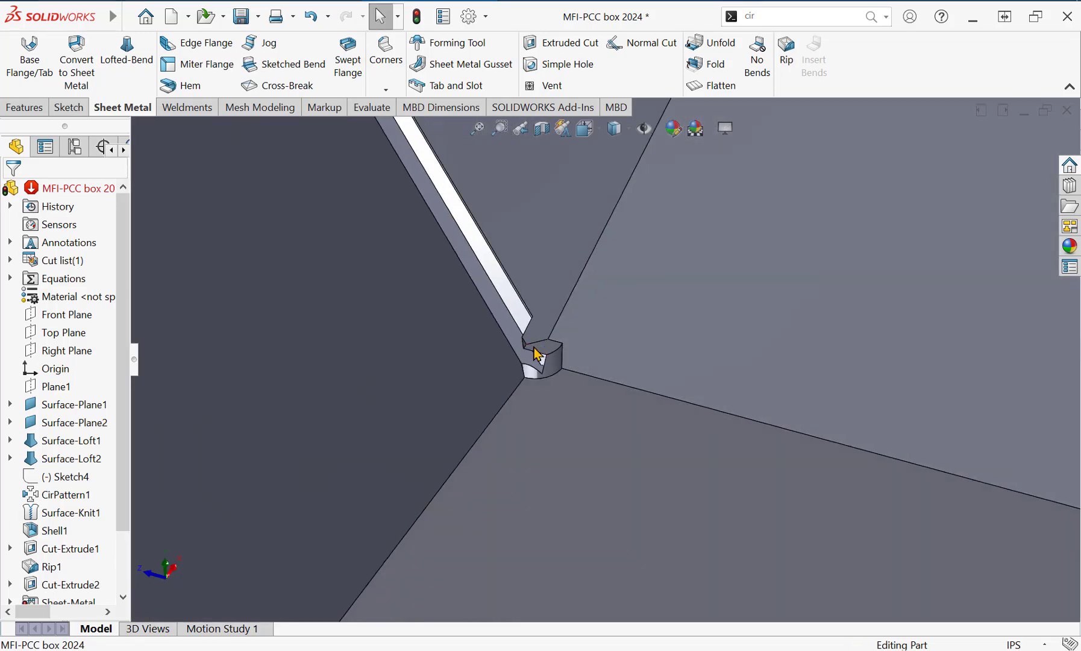
key("ctrl+7")
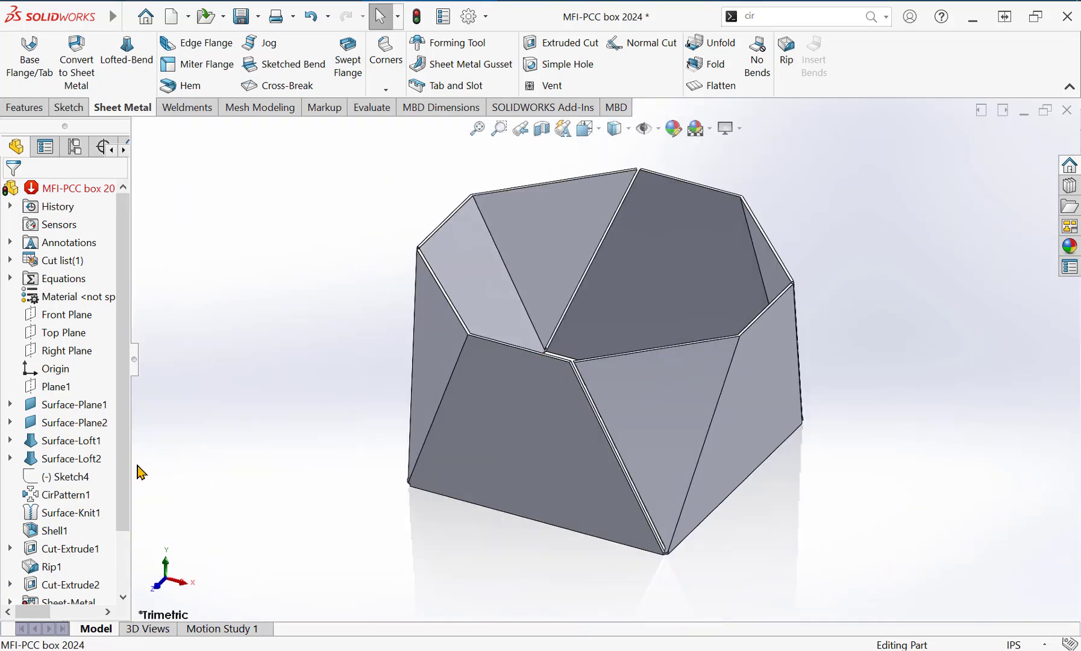
scroll(123, 475, "down", 3)
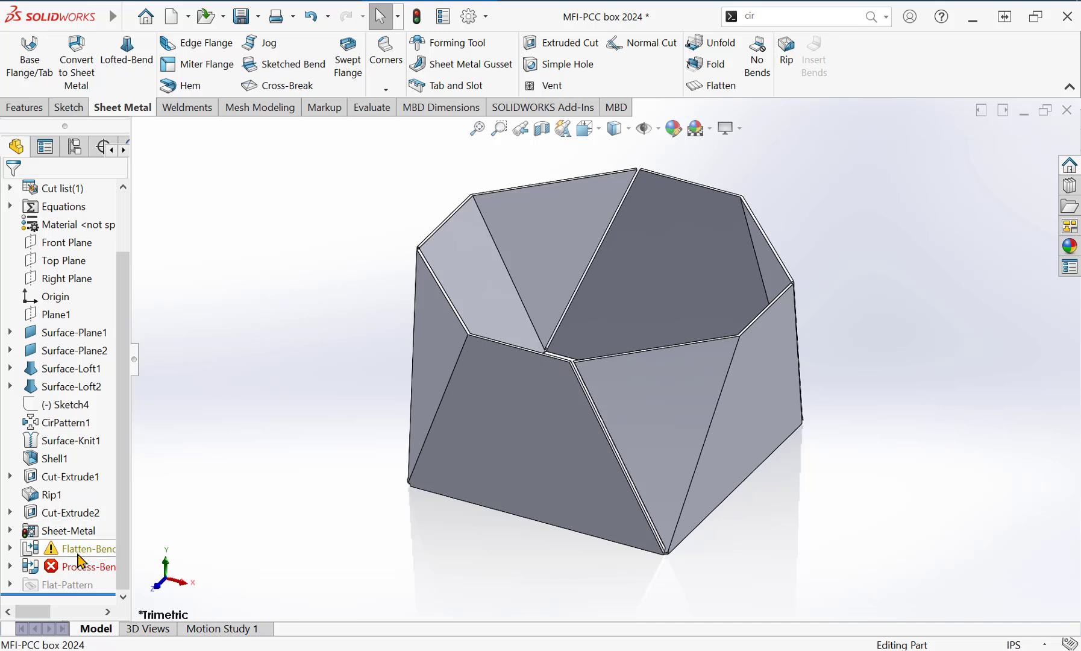
mouse_move(78, 554)
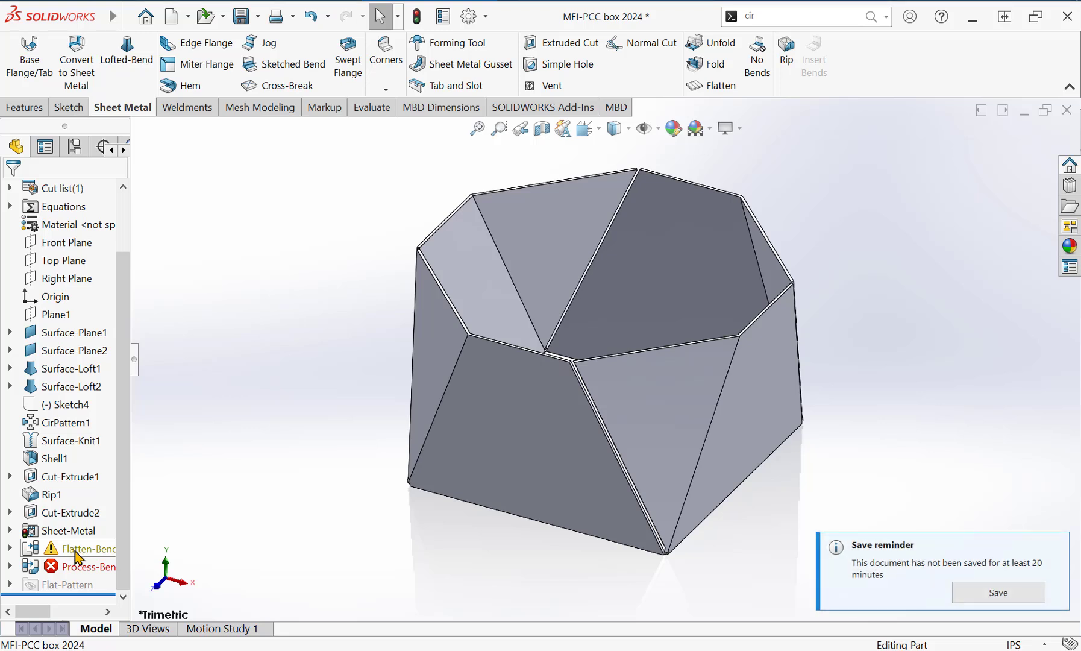
mouse_move(88, 580)
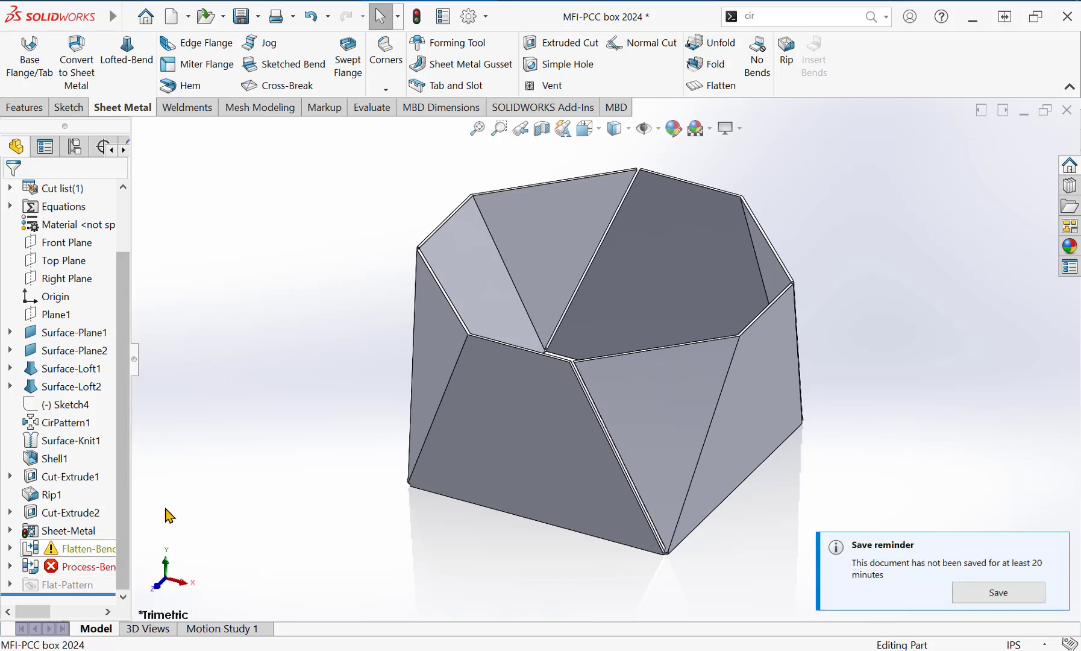
middle_click_drag(161, 507, 162, 506)
key("ctrl+z")
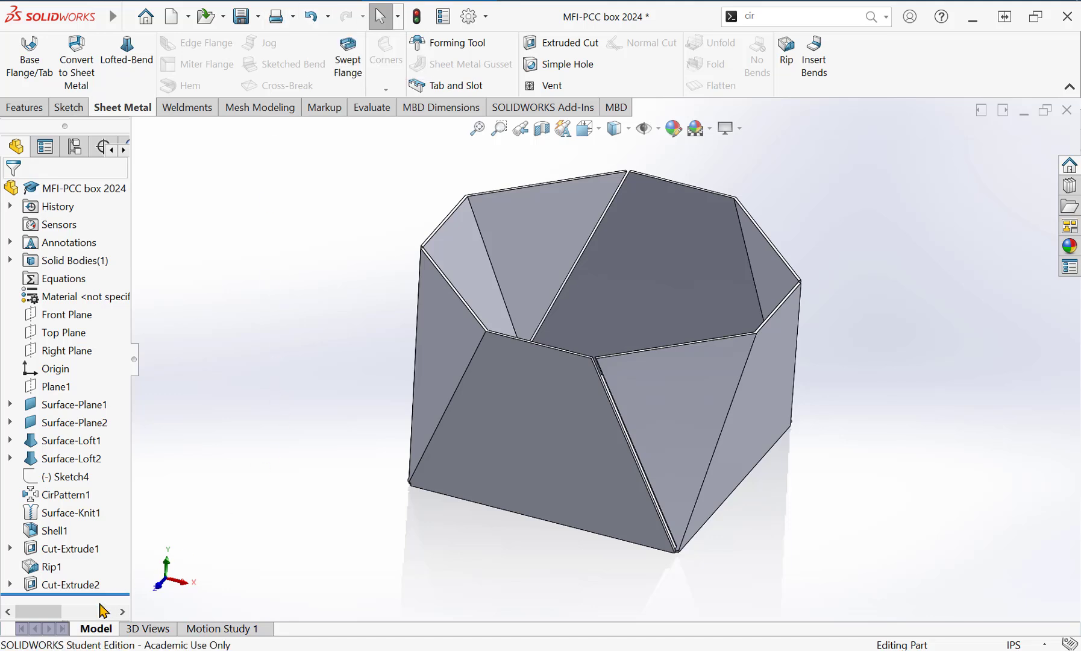
Set the blind depth of the corner relief cut Cut-Extrude2 to 0.1 in
left_click(39, 588)
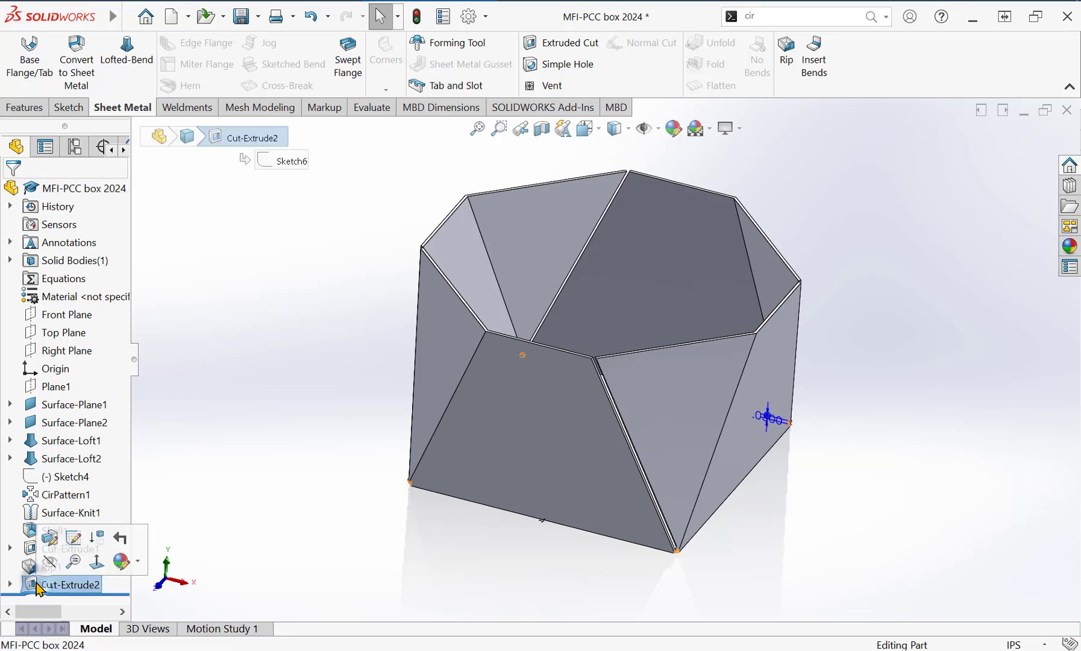
left_click(53, 544)
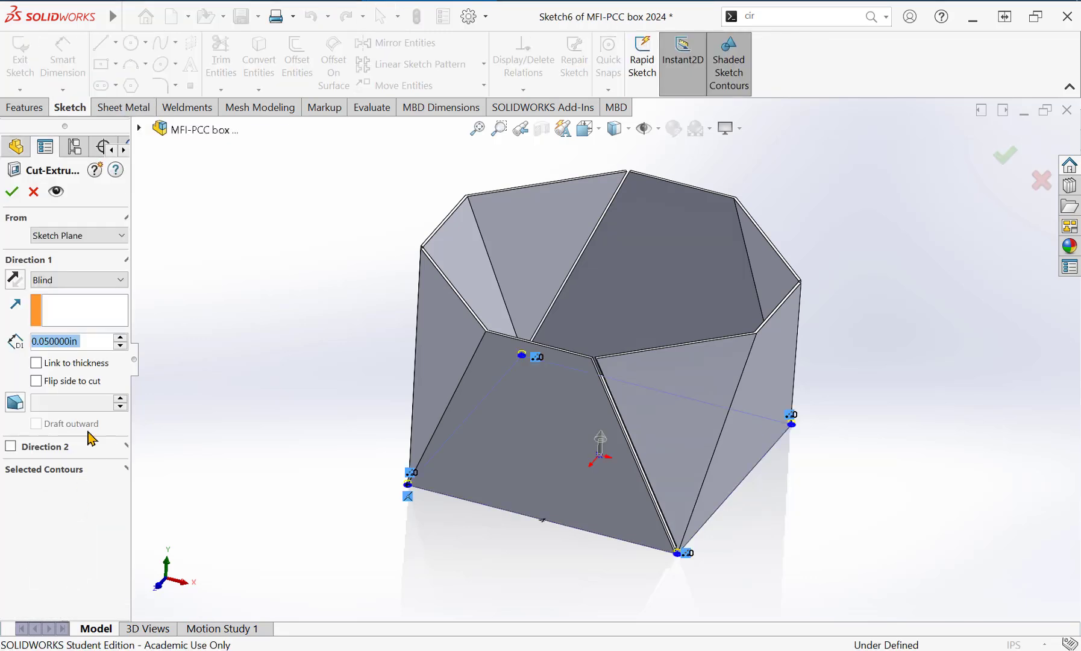
scroll(681, 546, "down", 6)
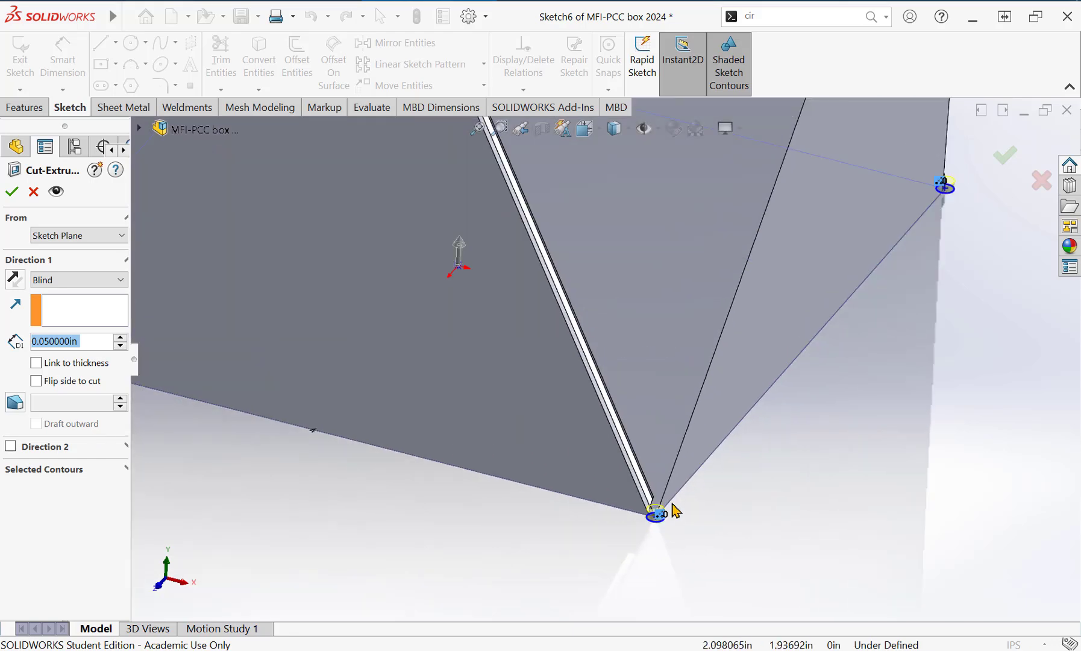
scroll(620, 449, "down", 5)
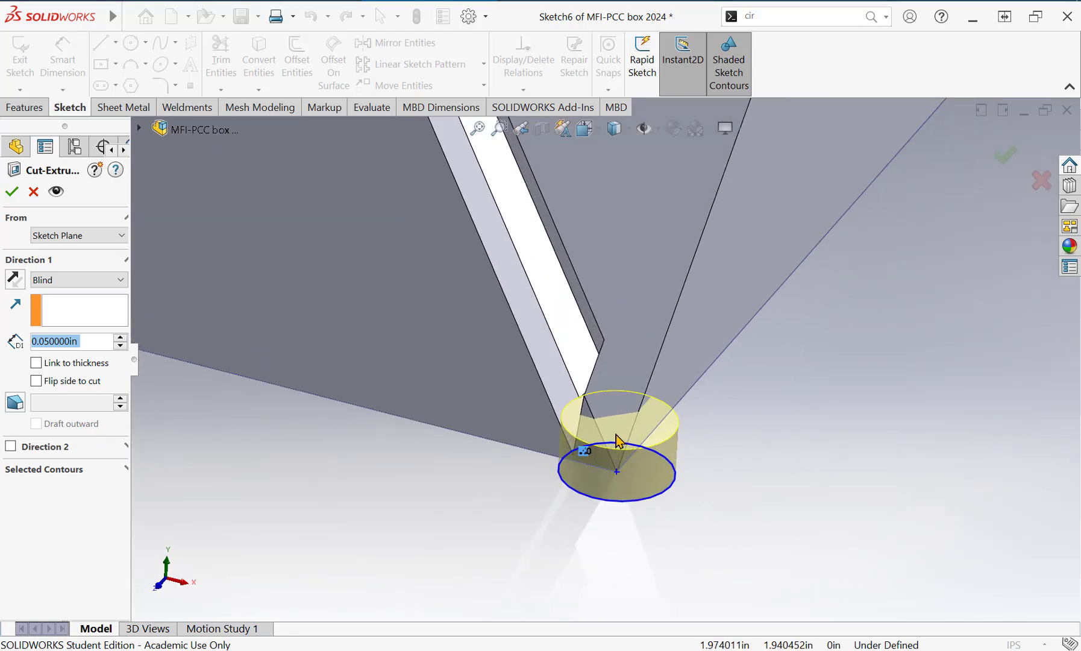
mouse_move(621, 418)
middle_mouse_down()
mouse_move(641, 380)
mouse_move(596, 352)
middle_mouse_up()
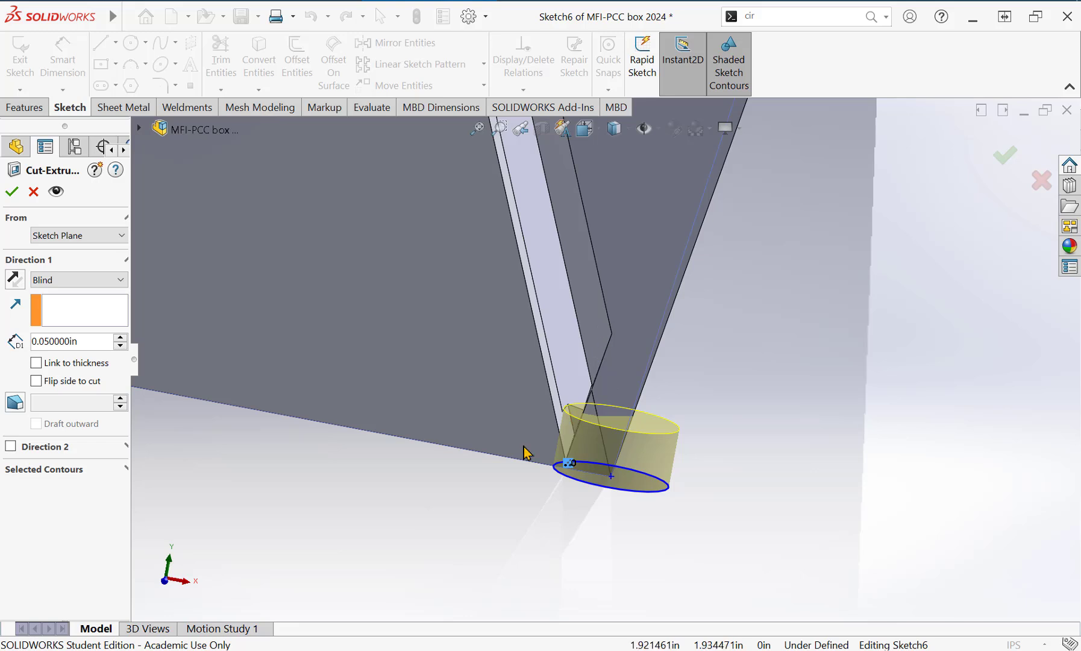
left_click(101, 339)
double_click(101, 338)
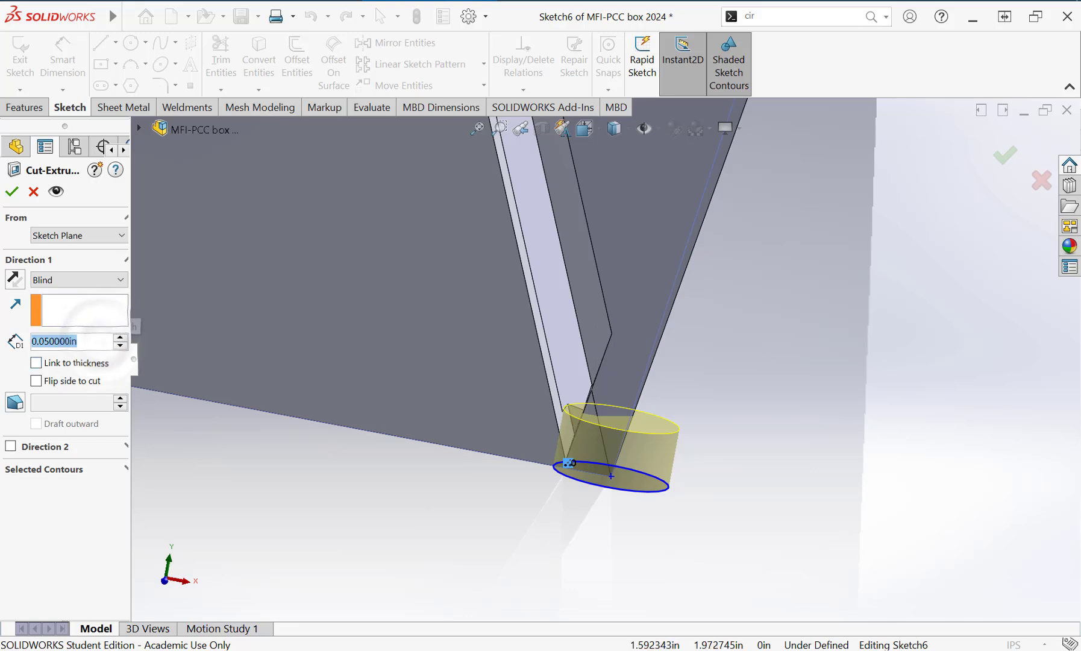
type(".1")
key("Return")
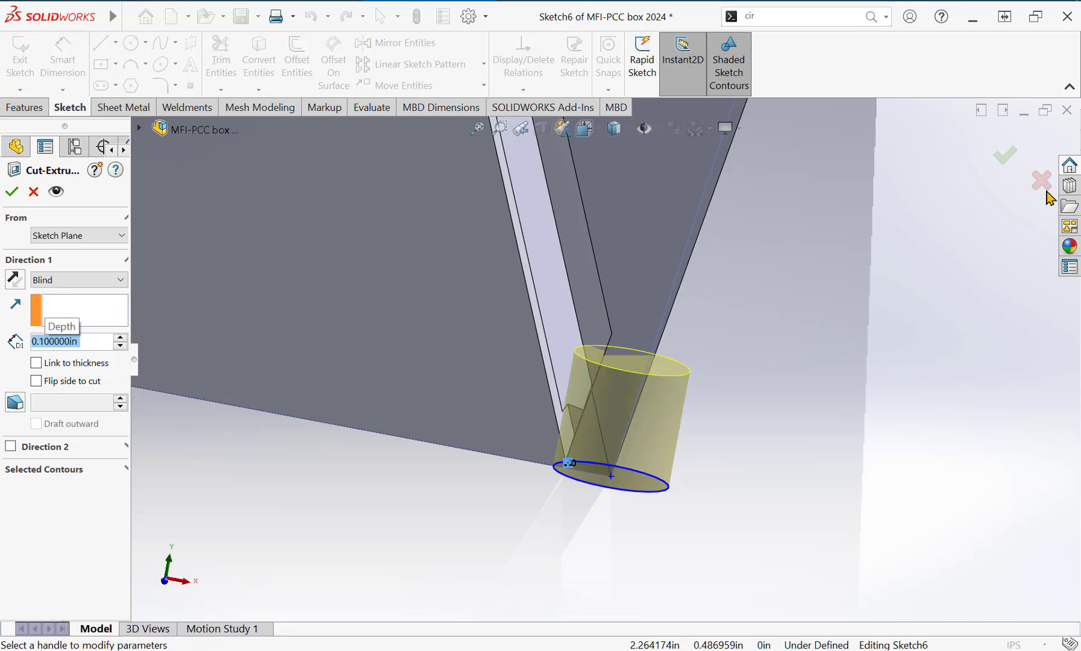
left_click(1005, 155)
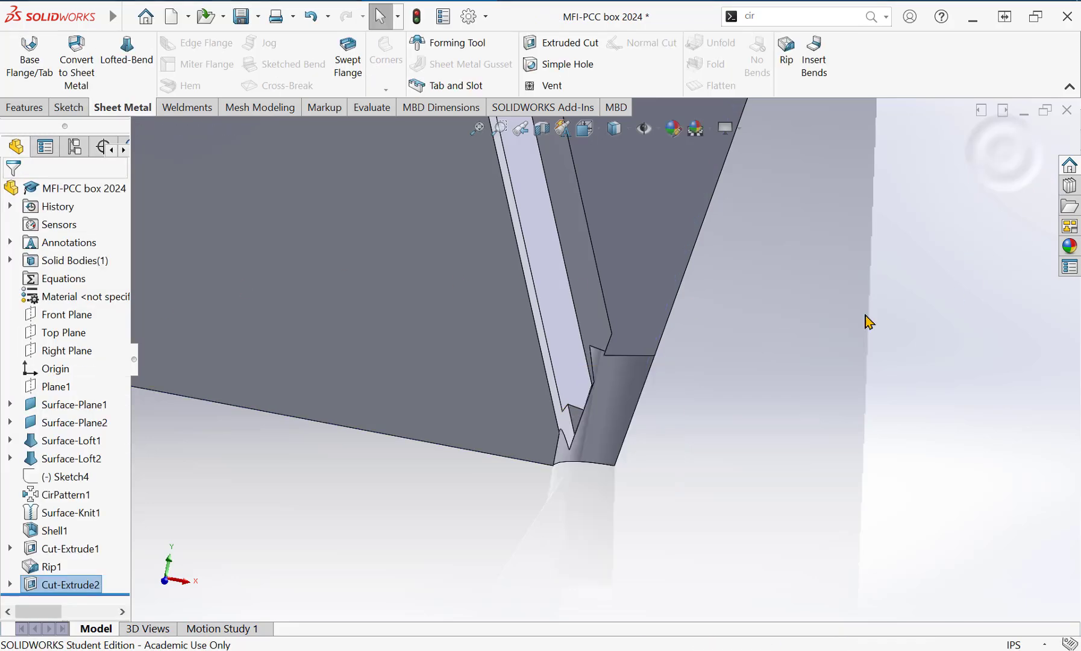
middle_click_drag(868, 321, 497, 346)
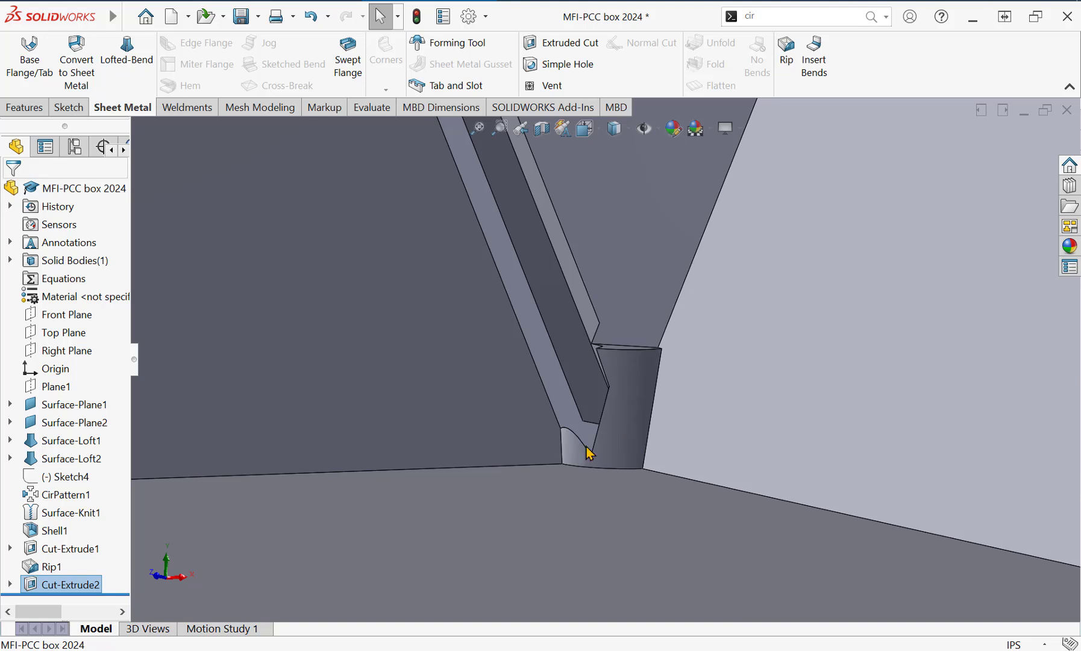
Edit the sketch of Cut-Extrude2 and dimension its corner relief circle to a 0.2 in diameter
left_click(31, 588)
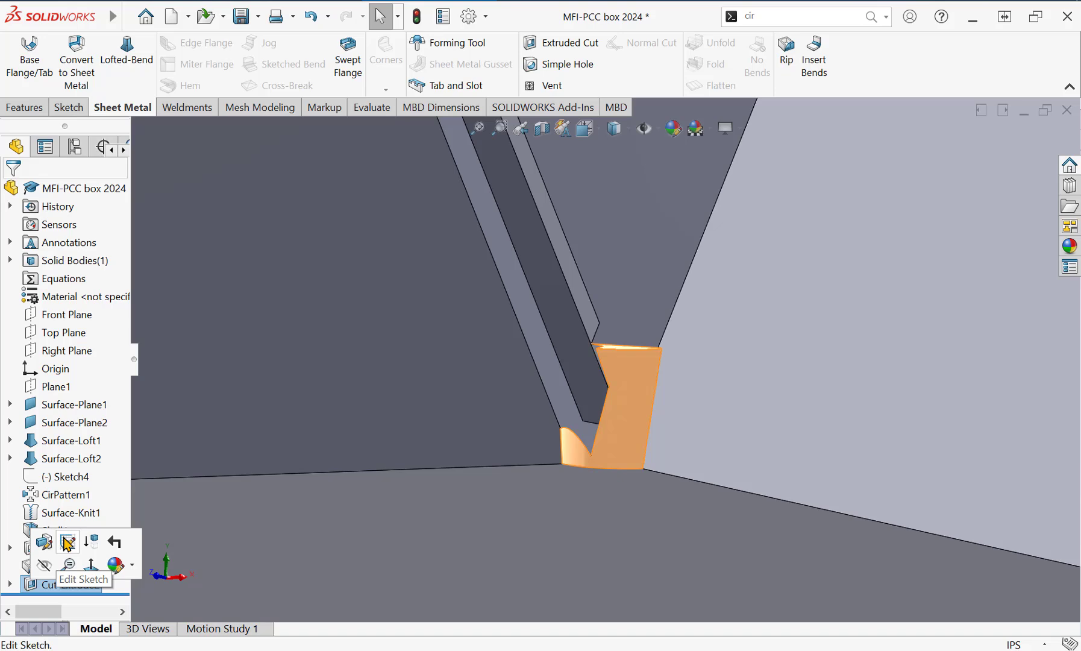
left_click(68, 544)
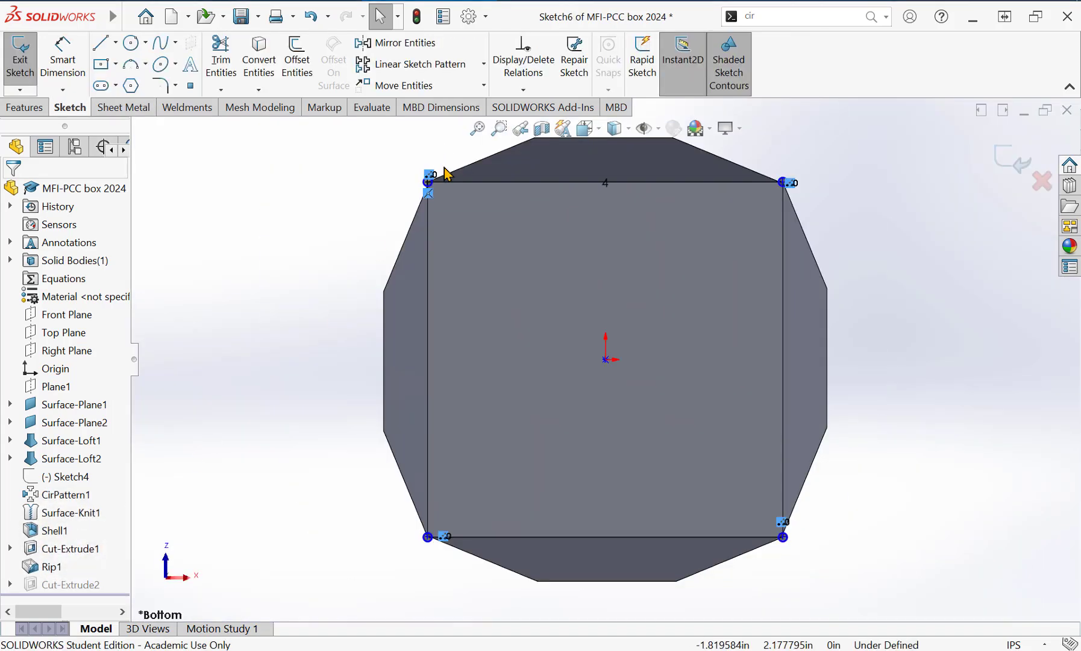
scroll(446, 173, "down", 5)
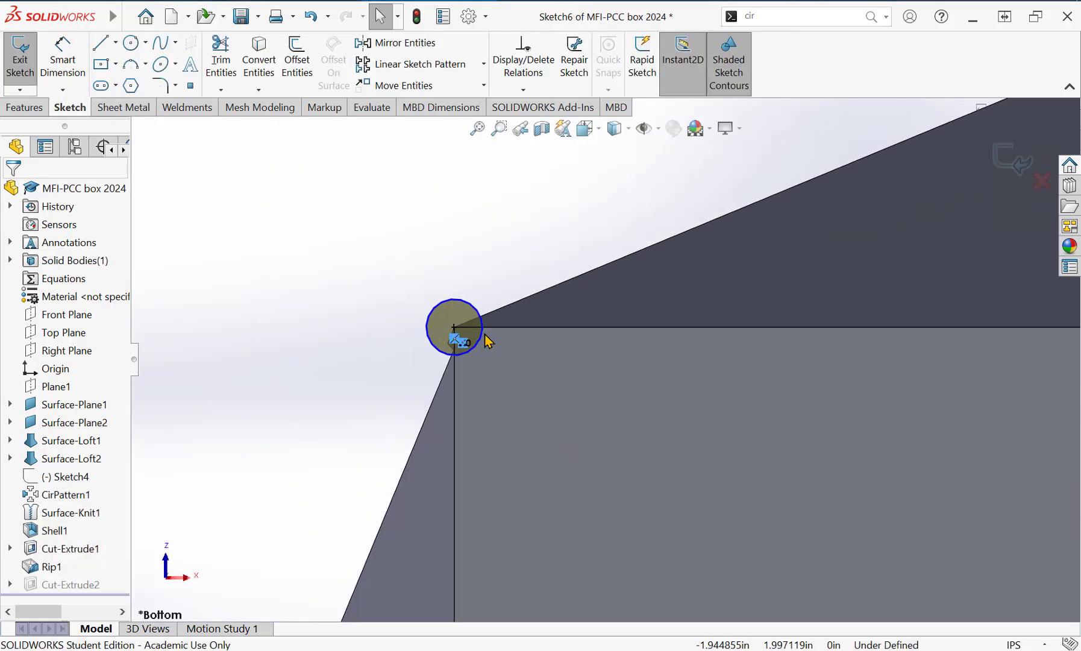
right_click_drag(314, 332, 320, 259)
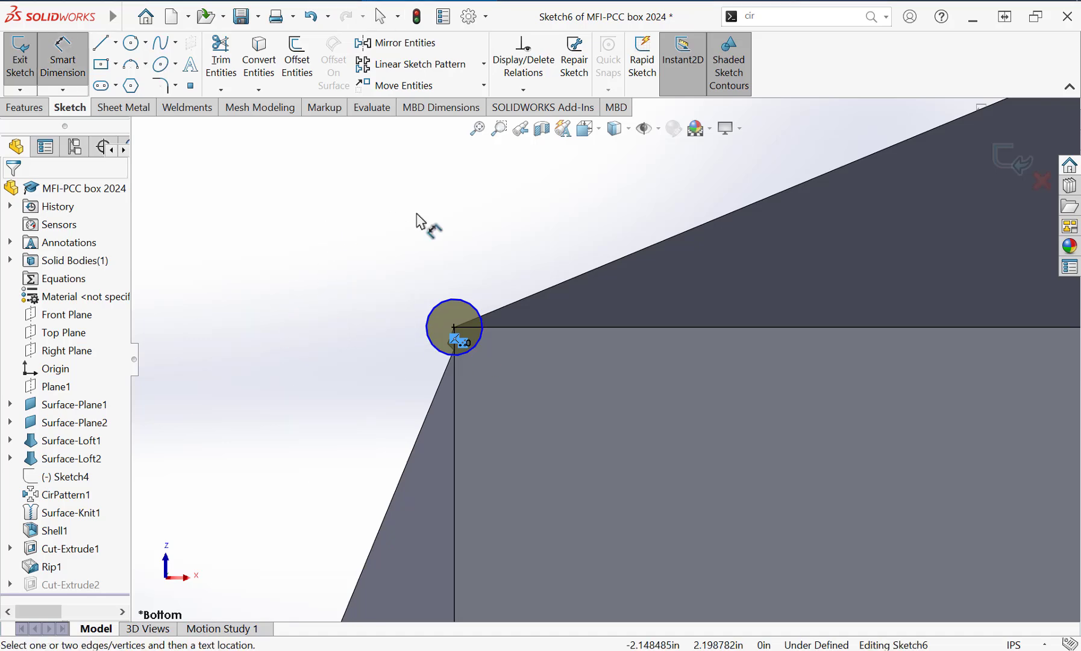
left_click(440, 311)
left_click(440, 263)
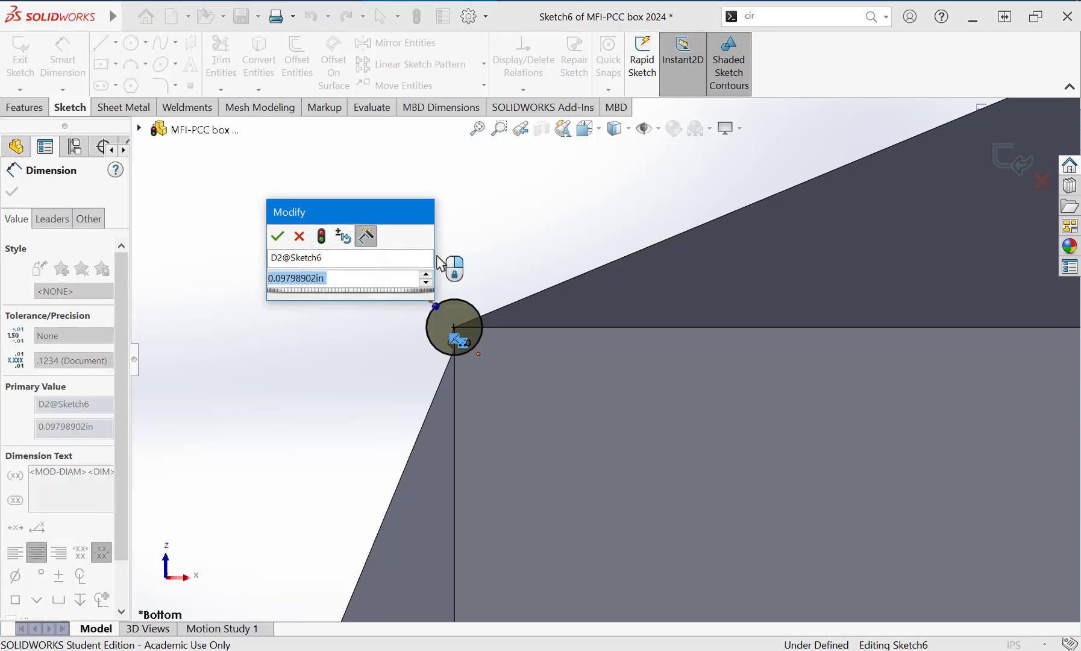
type(".2")
key("Return")
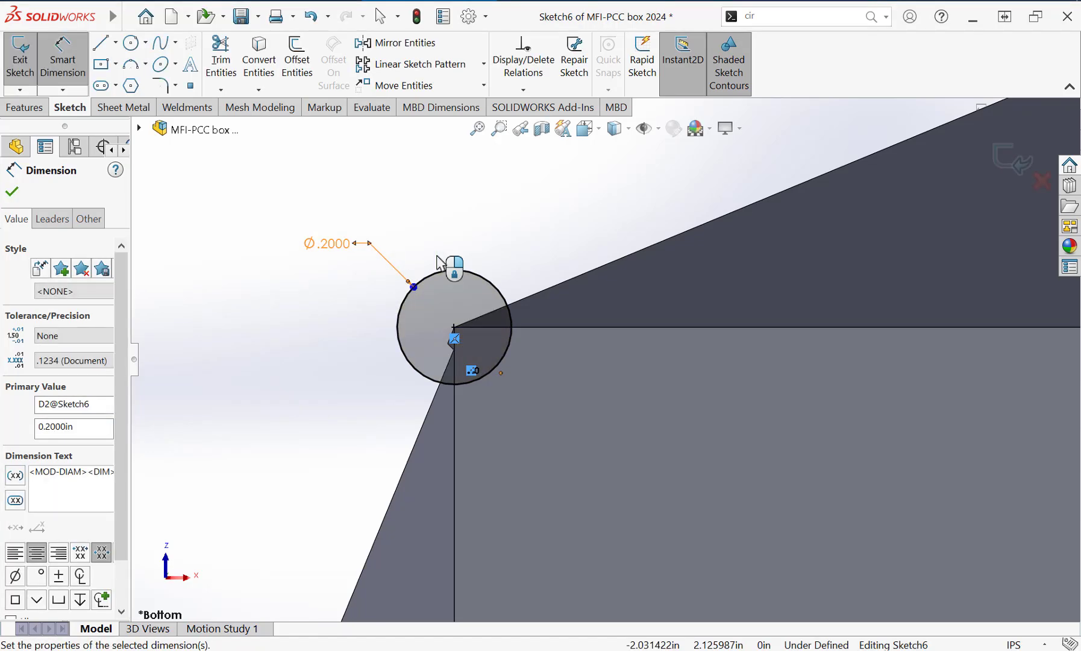
left_click(1006, 158)
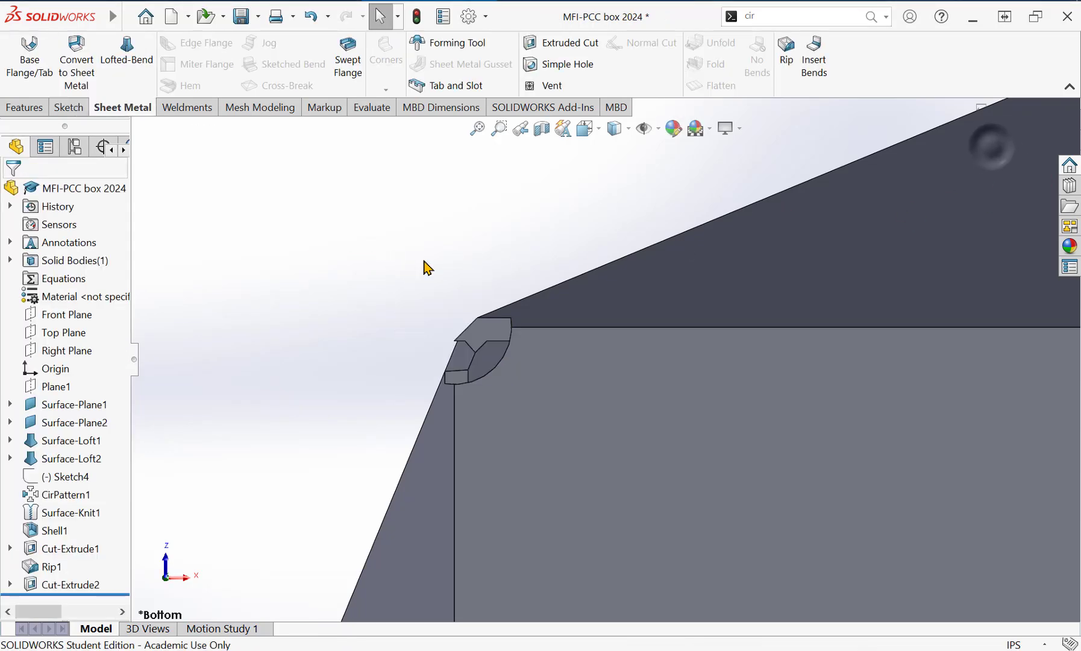
middle_click_drag(388, 288, 568, 369)
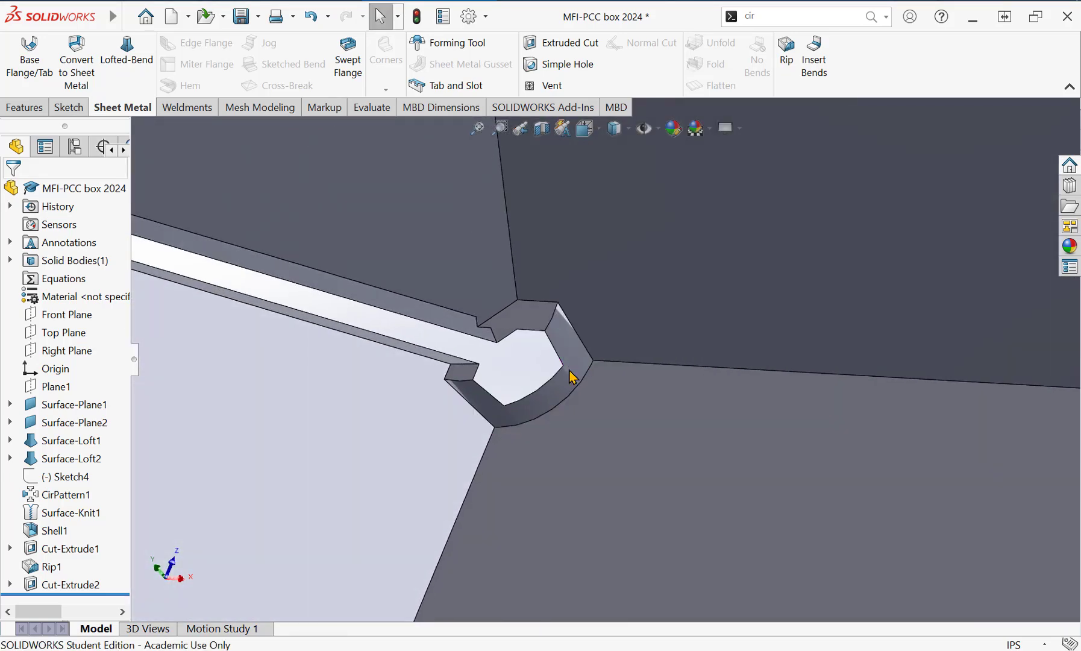
Insert bends with the box's inside bottom face fixed, a 0.031 in bend radius and a K-Factor of 0.5
key("ctrl+7")
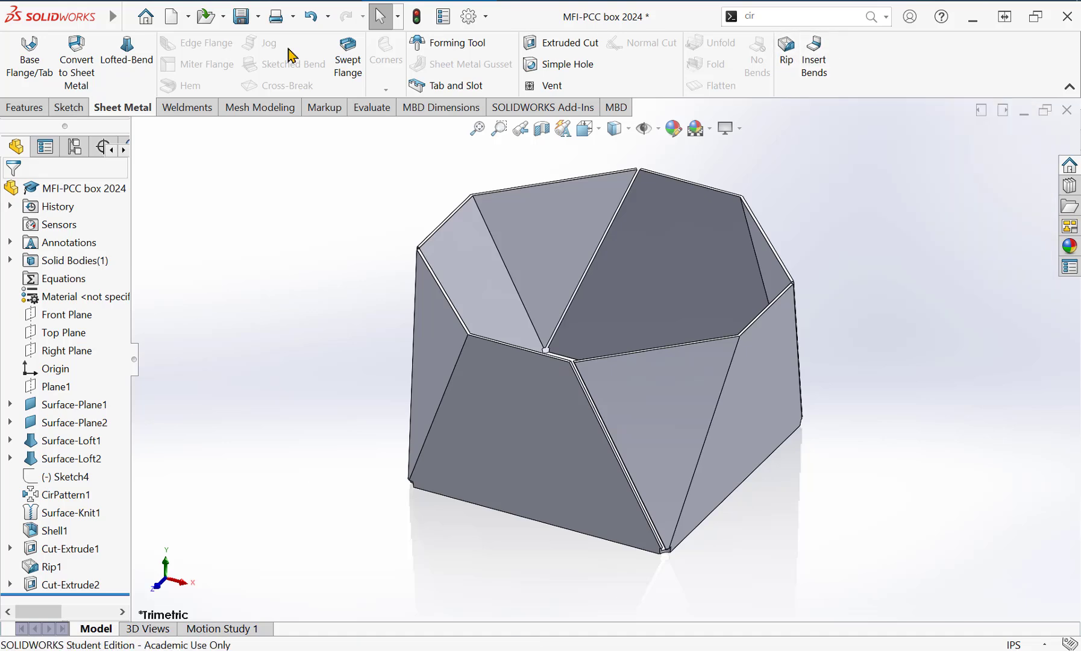
left_click(813, 65)
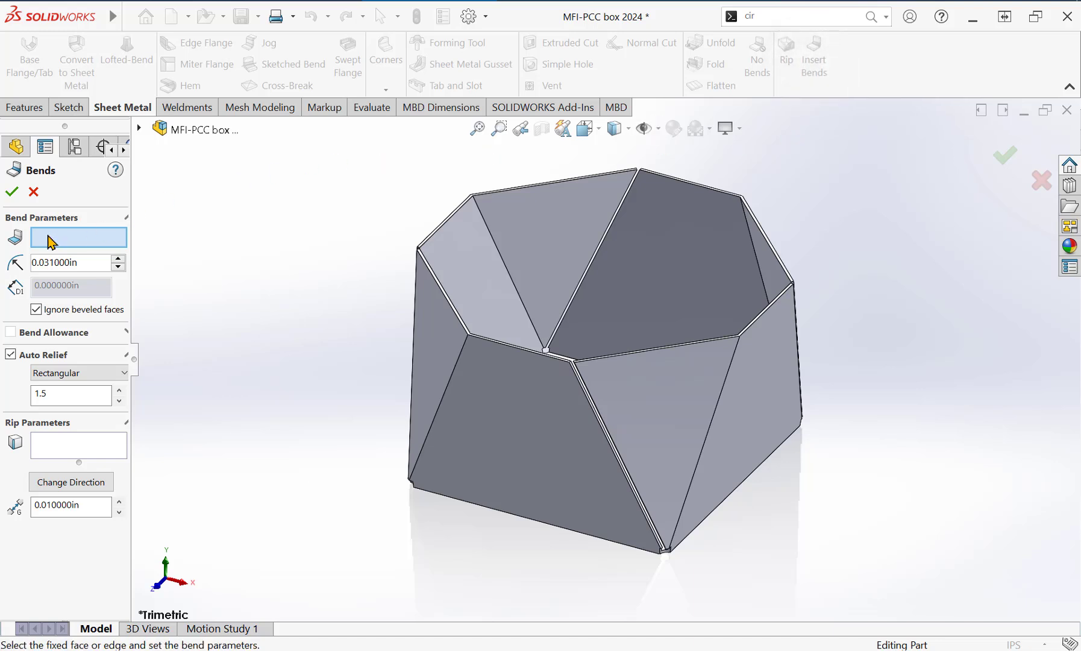
middle_click_drag(463, 256, 567, 319)
left_click(565, 326)
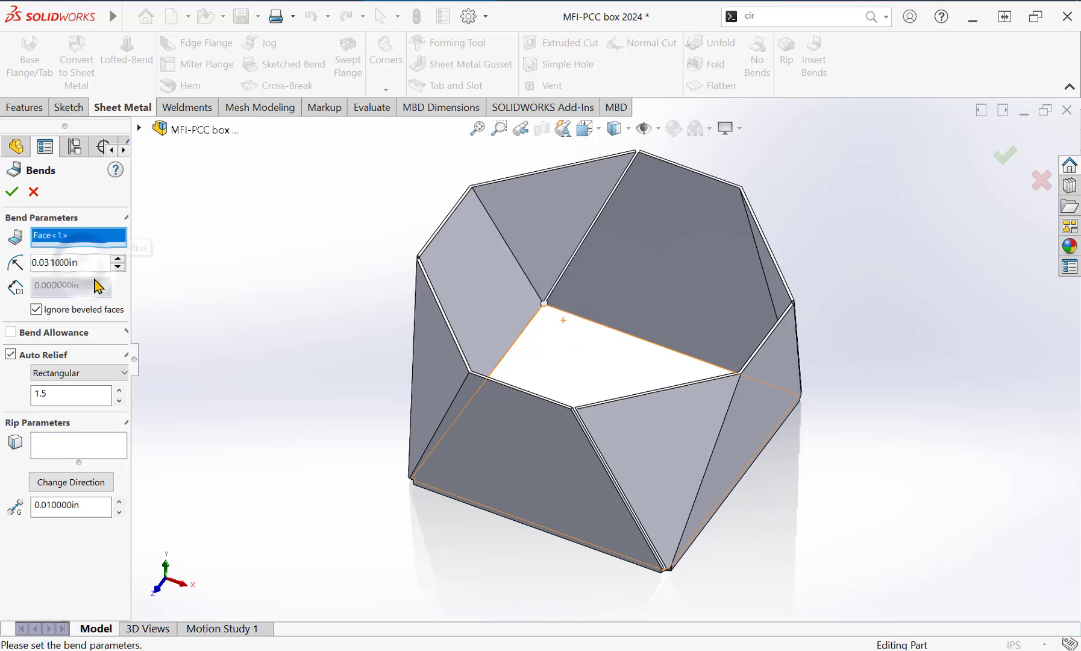
left_click(58, 331)
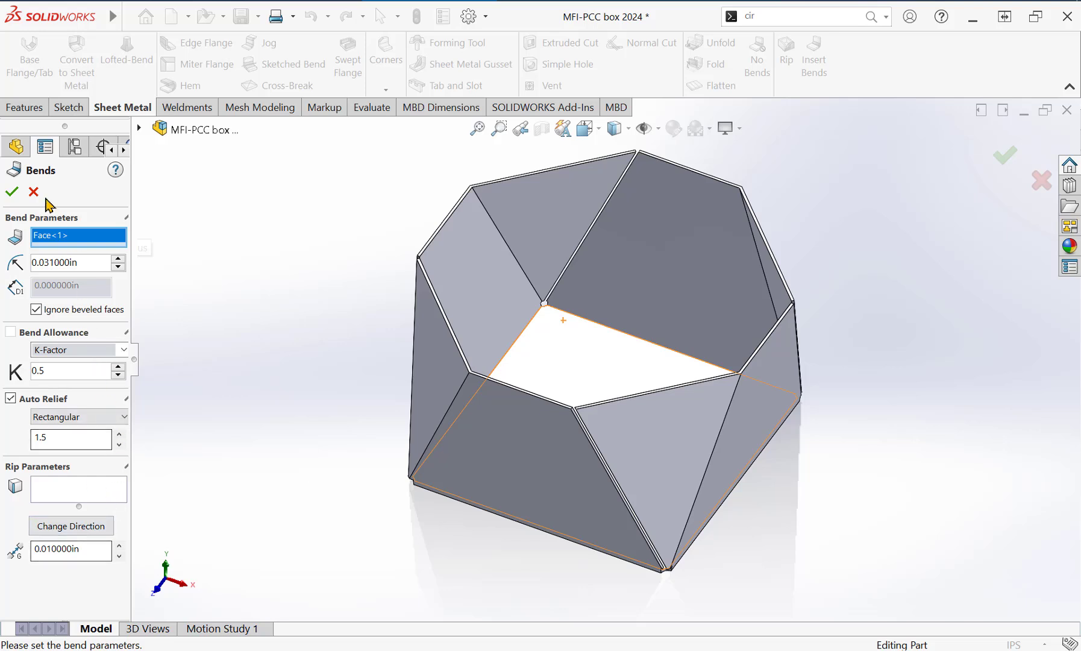
left_click(11, 191)
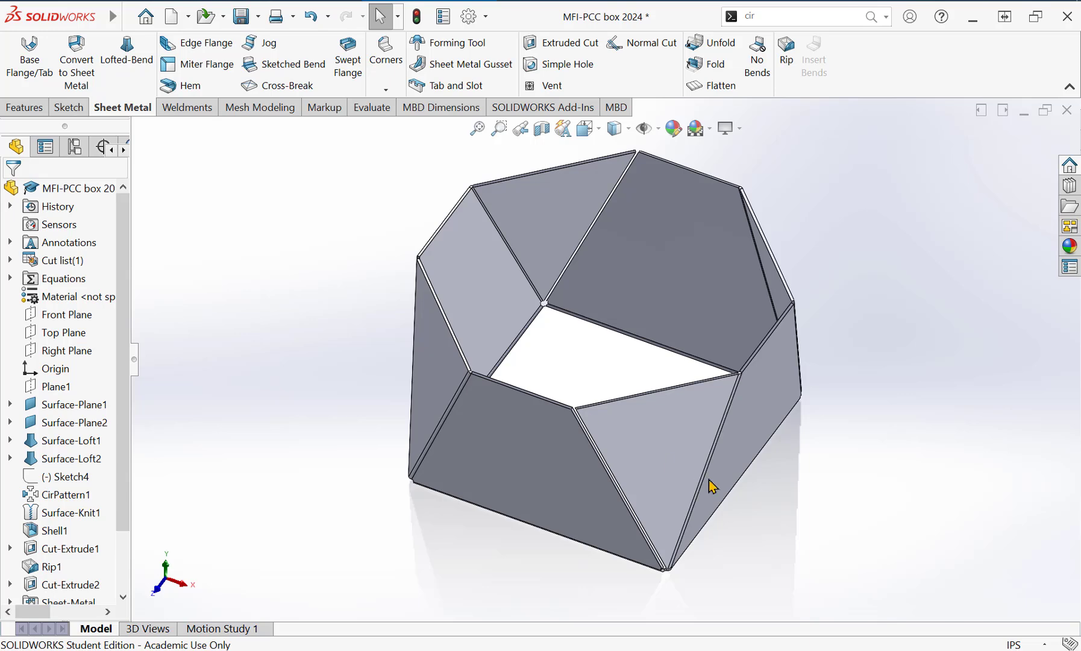
Examine a bottom corner relief up close and the Sheet-Metal, Flatten-Bends2 and Process-Bends2 features
mouse_move(711, 486)
middle_mouse_down()
mouse_move(723, 420)
mouse_move(707, 494)
middle_mouse_up()
scroll(596, 559, "down", 6)
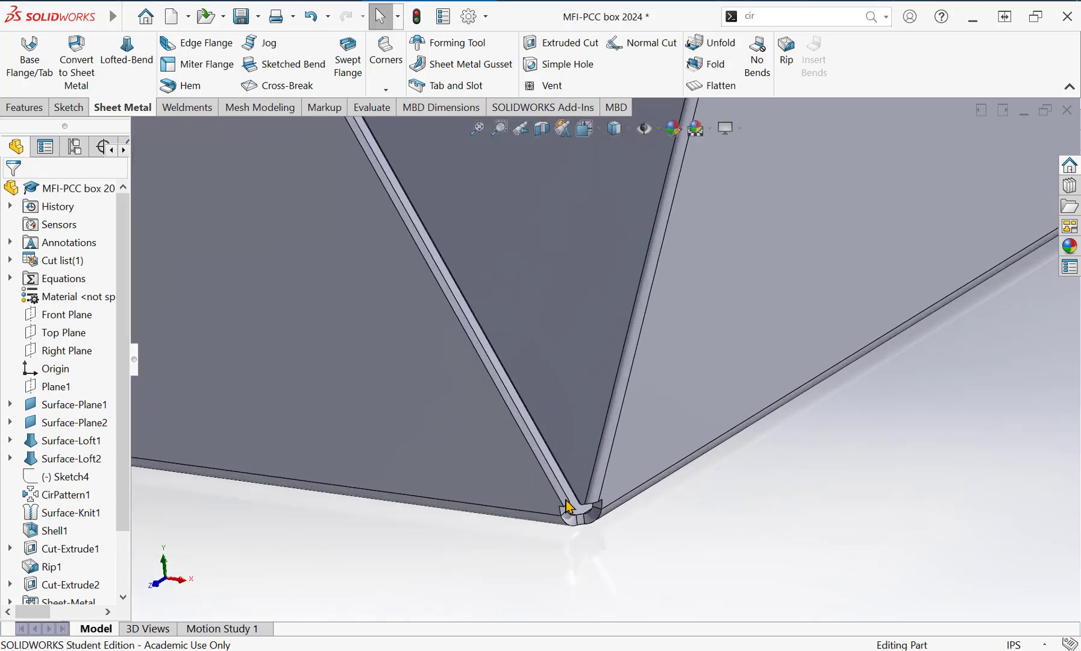
middle_click_drag(566, 506, 627, 489)
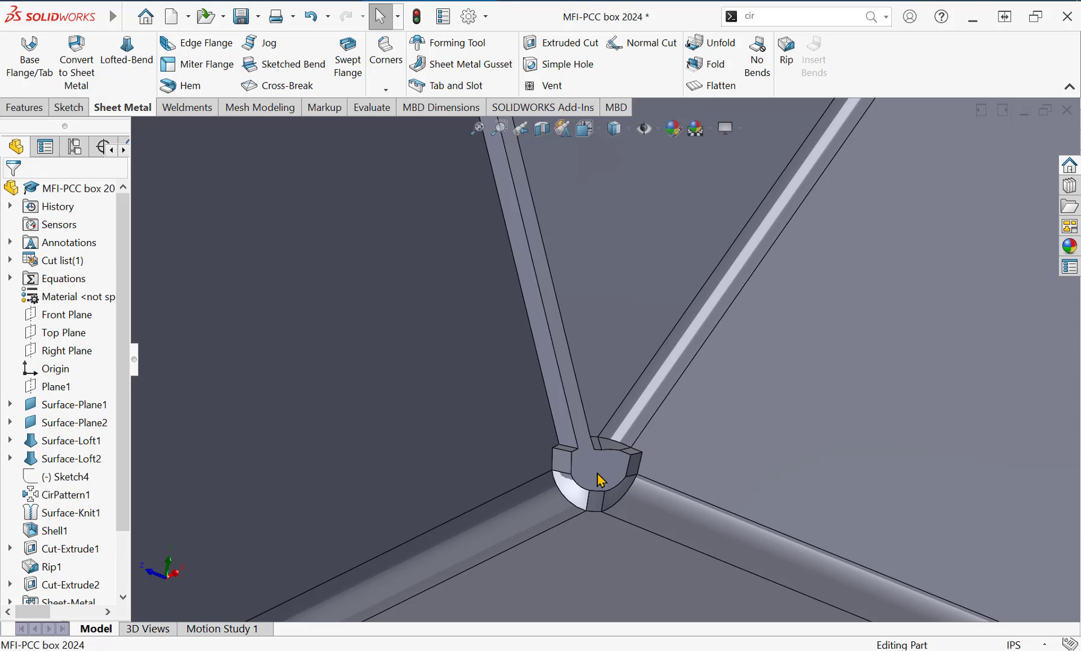
middle_click_drag(582, 417, 584, 451)
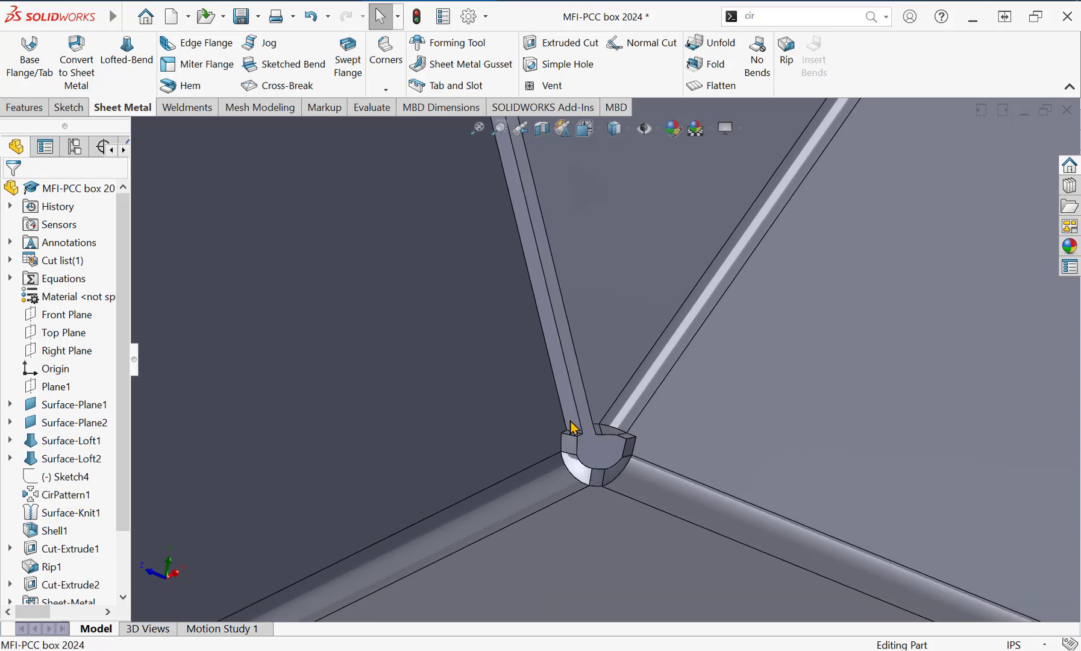
key("ctrl+7")
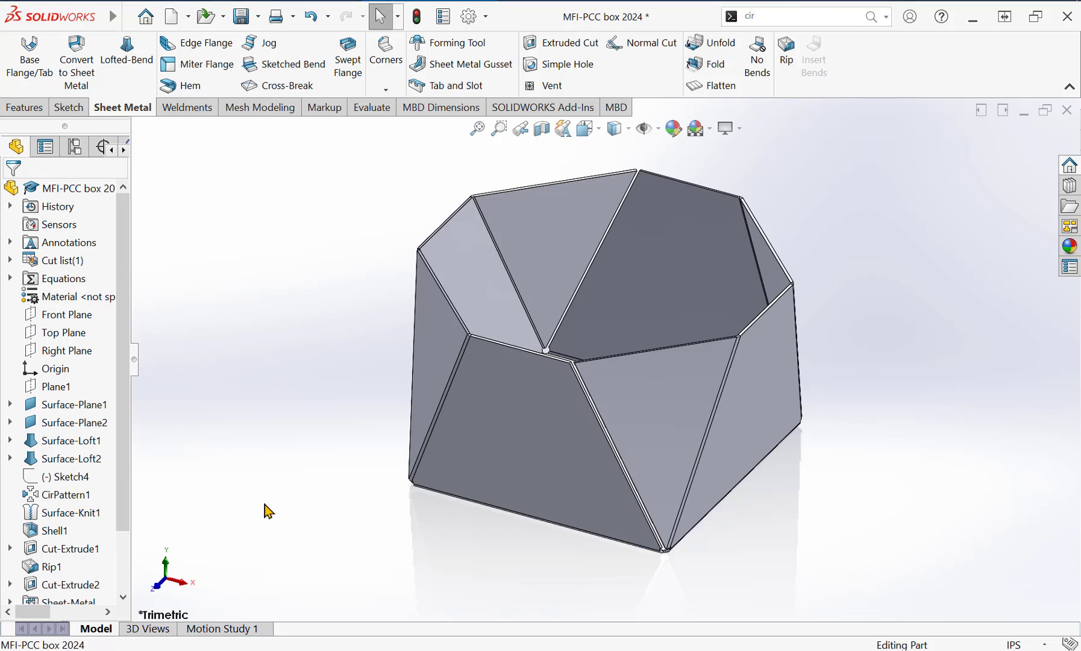
scroll(108, 512, "down", 2)
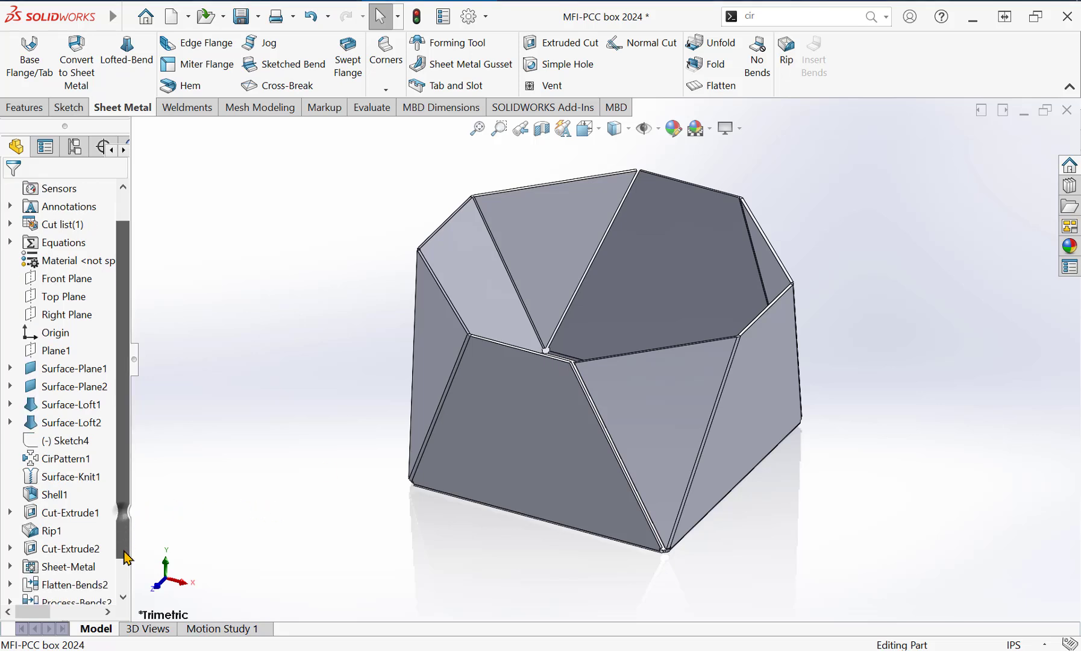
left_click(58, 532)
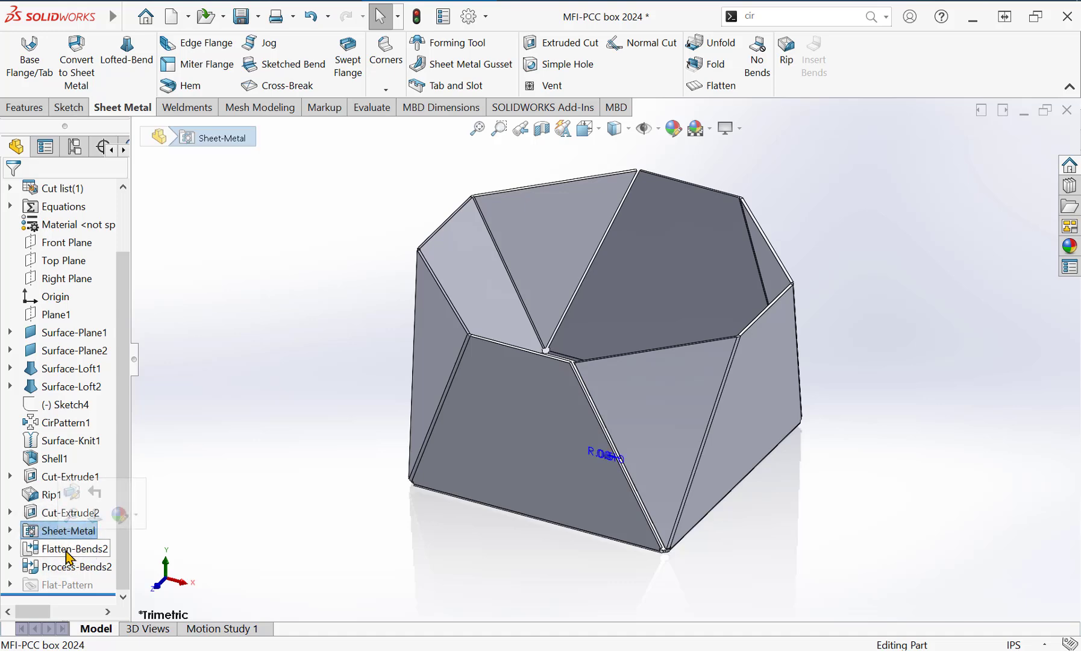
left_click(67, 549)
middle_click_drag(356, 452, 526, 495)
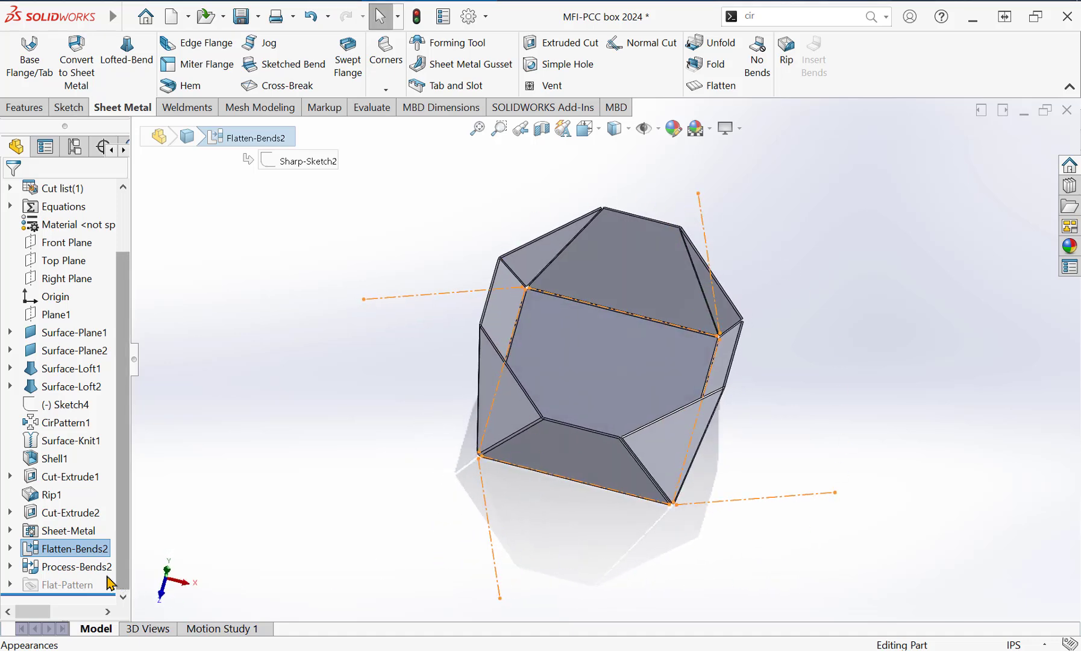
left_click(77, 566)
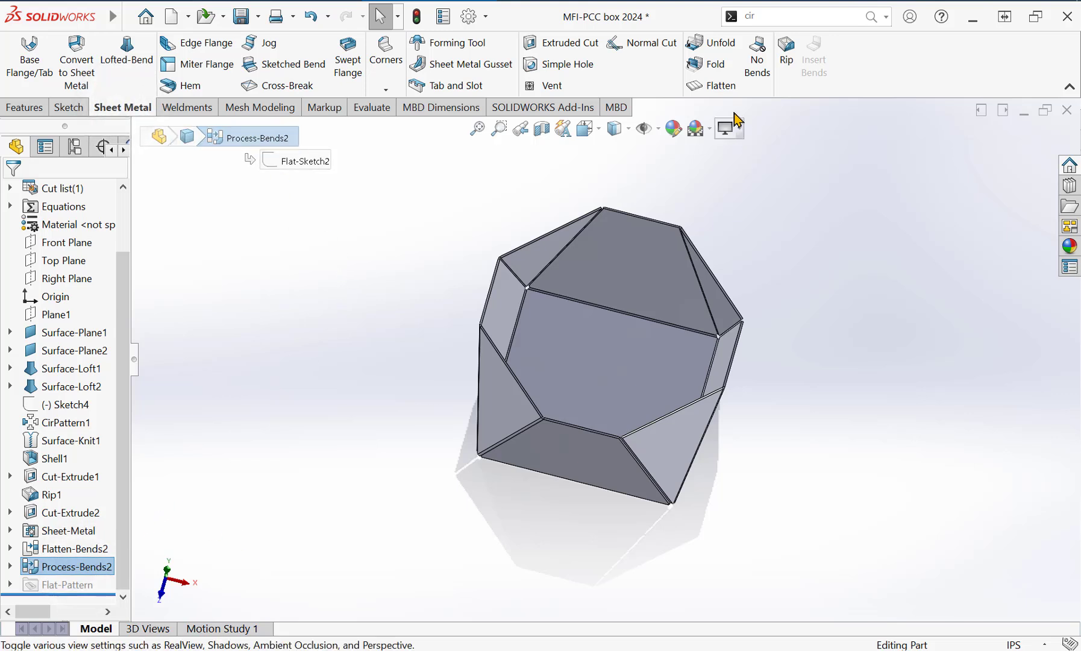
Flatten the box to inspect its flat pattern, and return it to the folded state
left_click(713, 88)
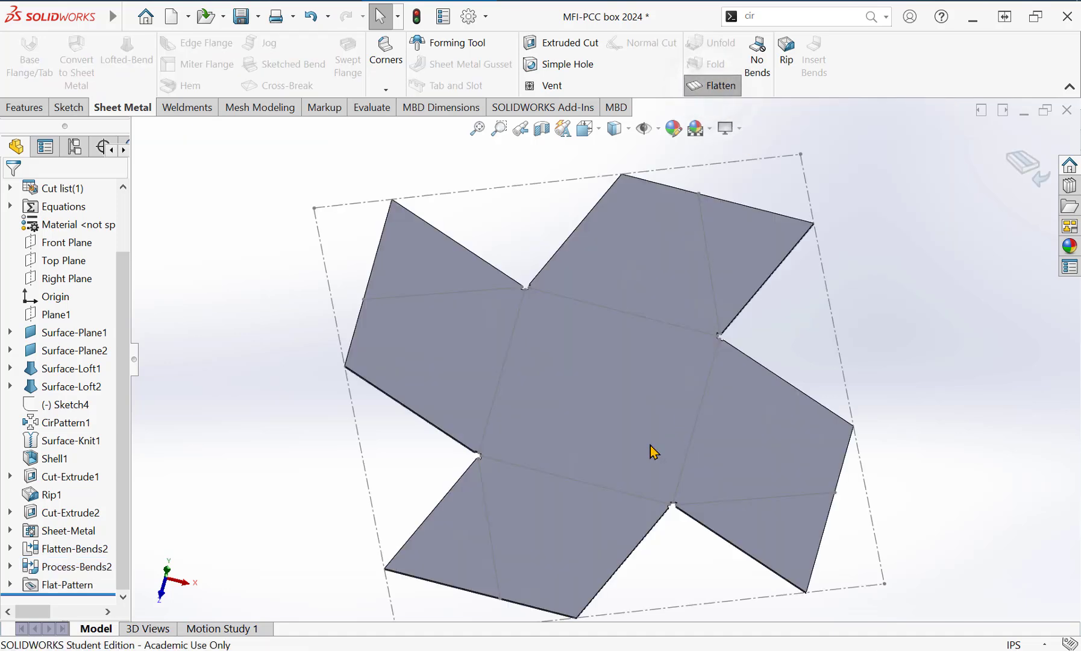
middle_click_drag(624, 443, 623, 408)
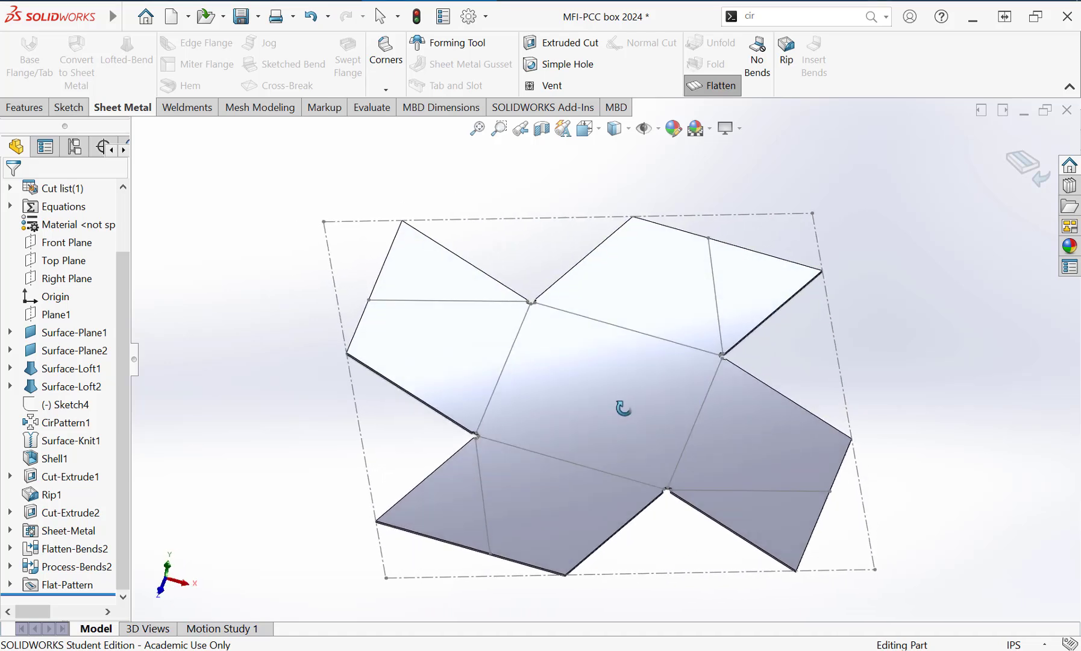
left_click(702, 92)
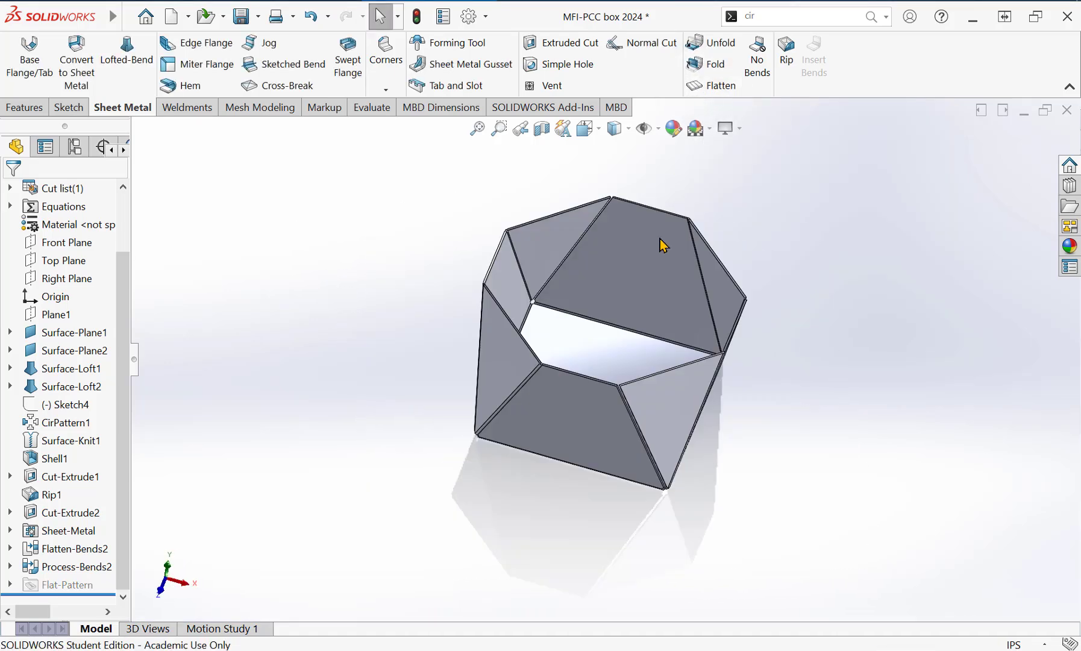
middle_click_drag(615, 384, 612, 322)
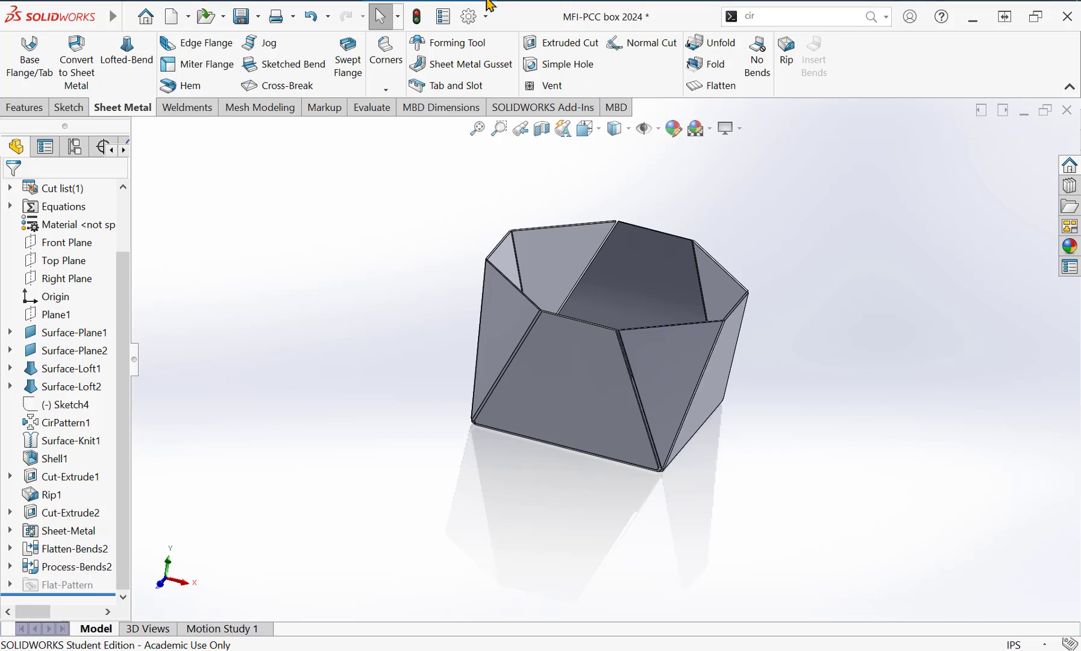
Switch to the MFI-OMIC interaction document in the browser and look through its box images up to the hand-drawn PCC/MFI sketch
left_click(293, 1)
scroll(470, 265, "up", 5)
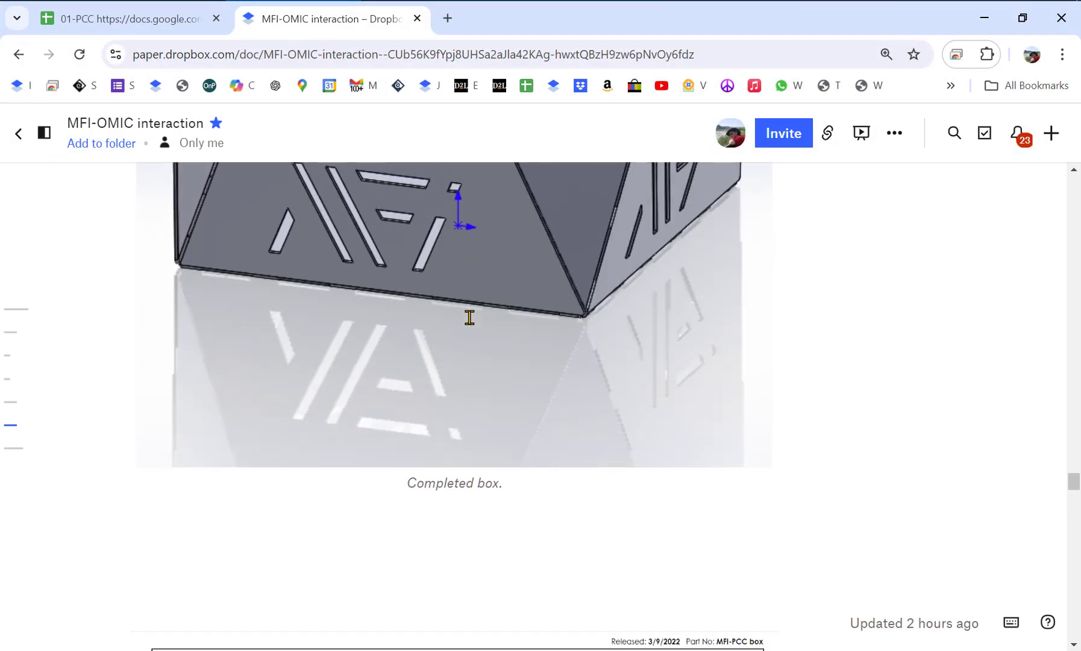
scroll(470, 323, "up", 10)
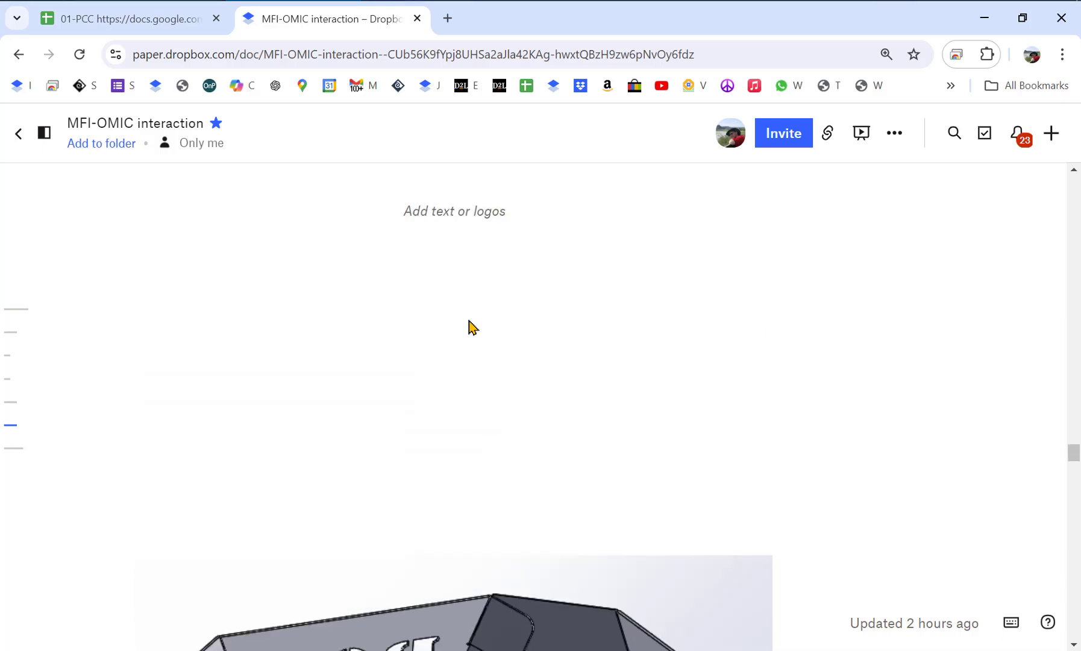
scroll(470, 326, "up", 10)
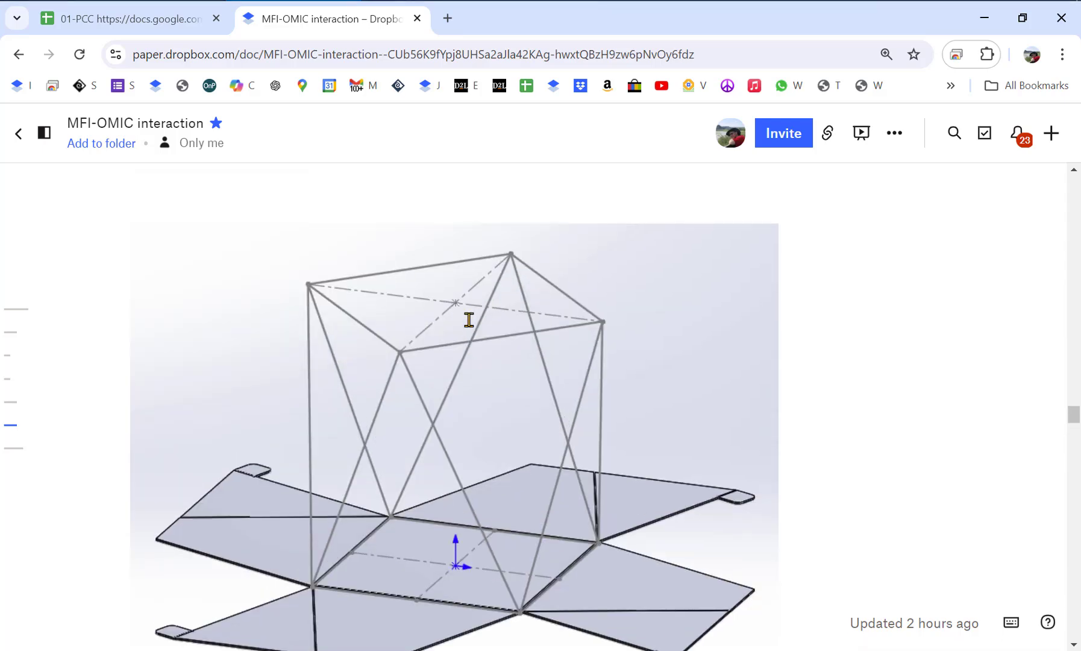
scroll(469, 320, "up", 10)
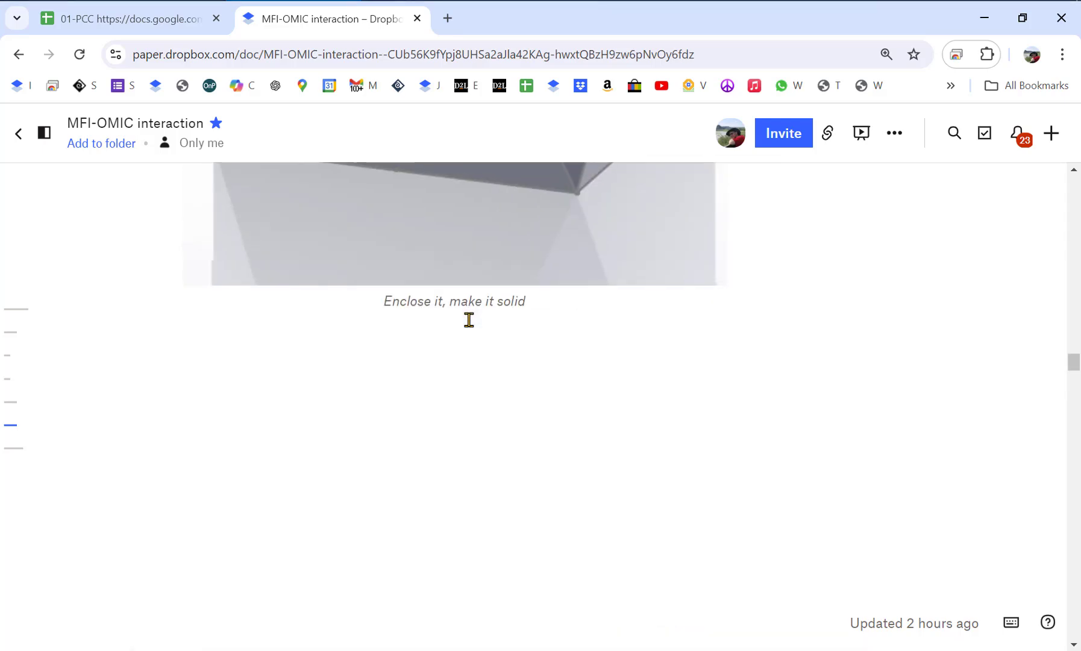
scroll(470, 324, "up", 10)
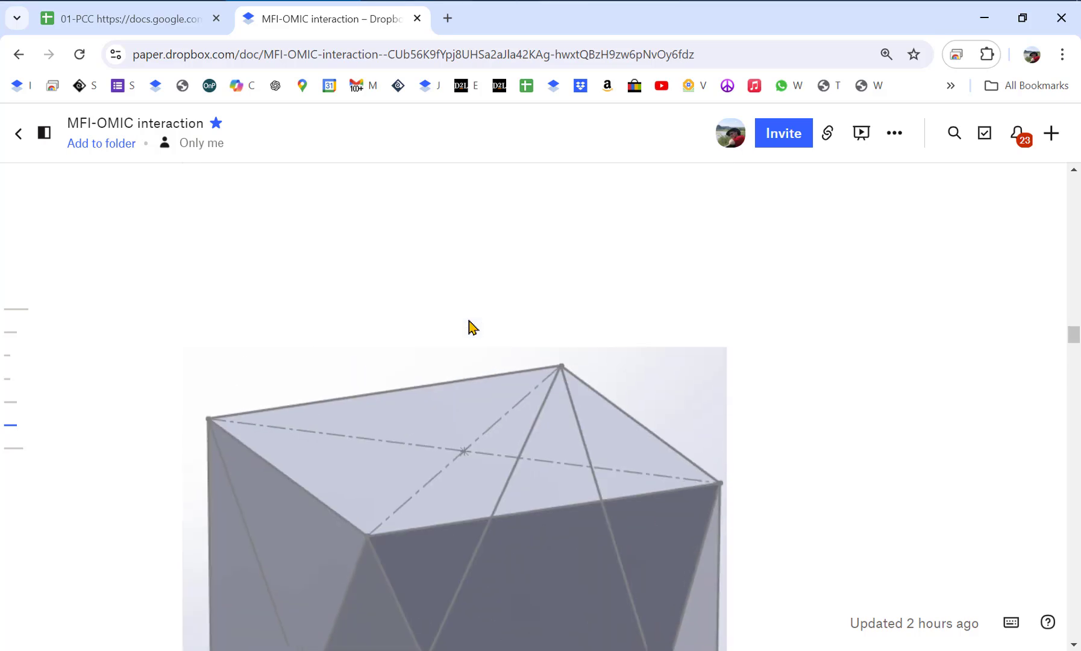
scroll(470, 327, "up", 10)
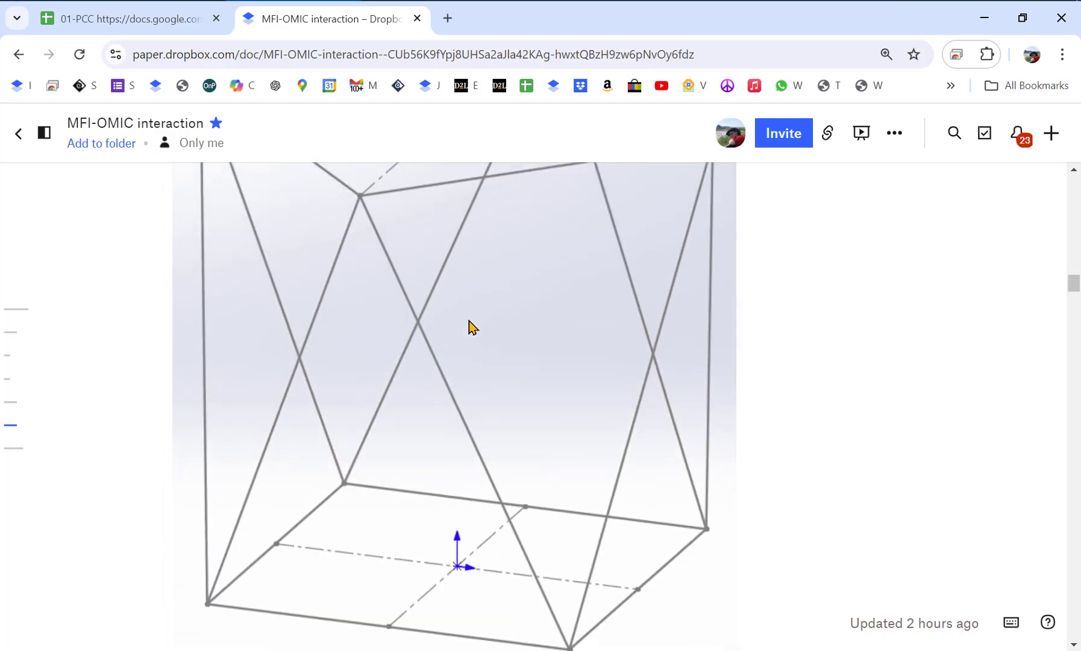
scroll(468, 328, "up", 10)
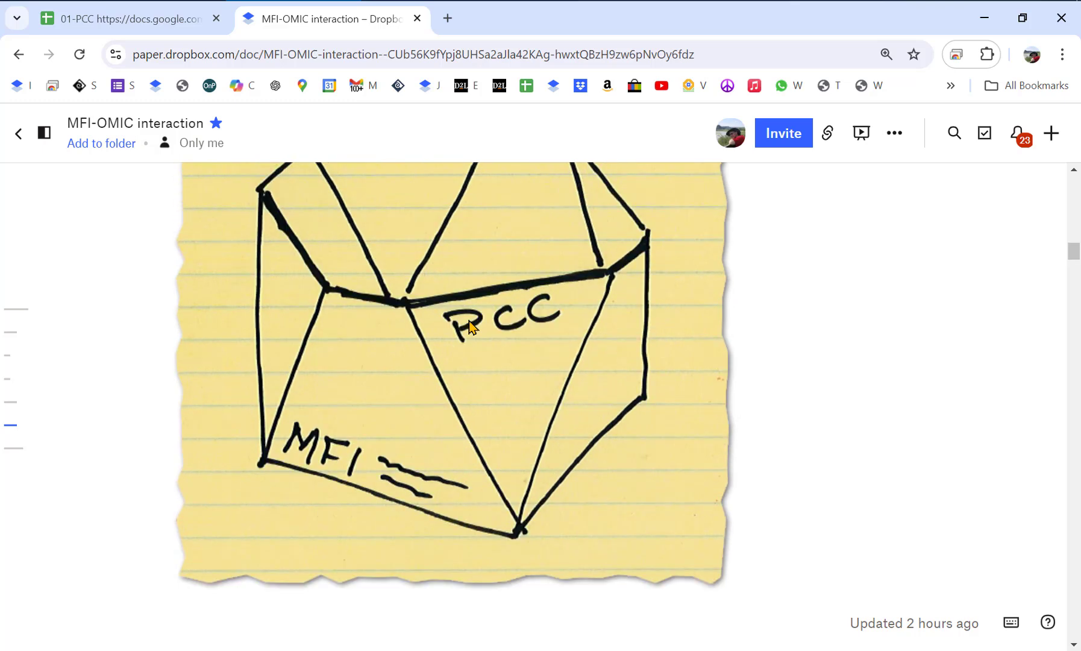
scroll(470, 326, "up", 2)
left_click(460, 336)
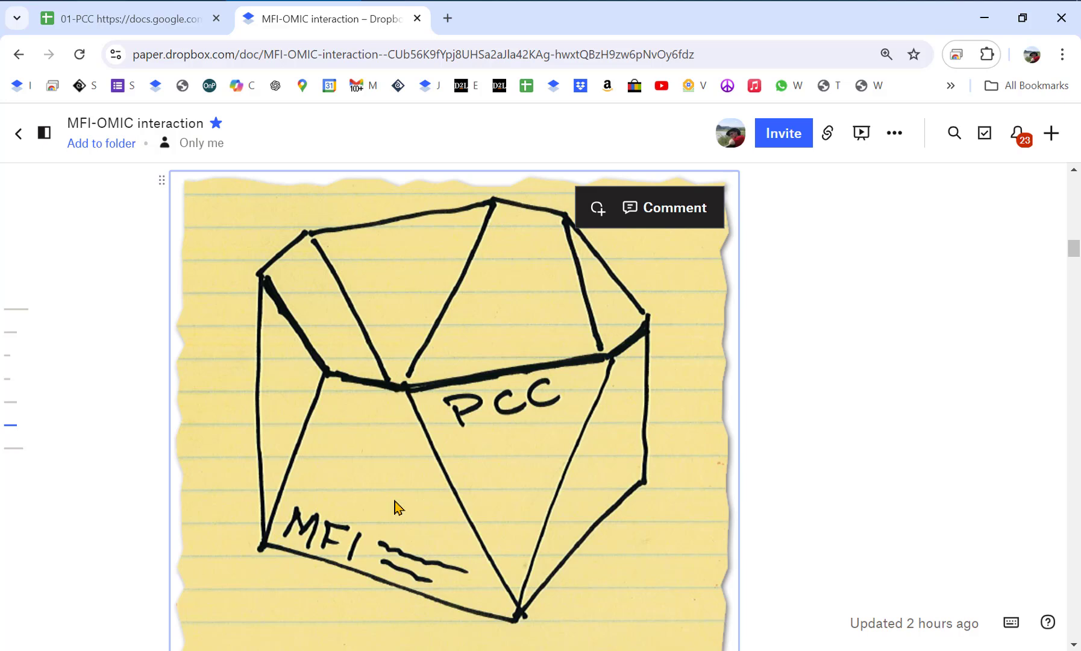
Return to the SOLIDWORKS model and review the Shell1, Cut-Extrude1, Rip1, Cut-Extrude2, Sheet-Metal and Surface-Plane1 features in turn
left_click(981, 18)
middle_click_drag(741, 348, 728, 329)
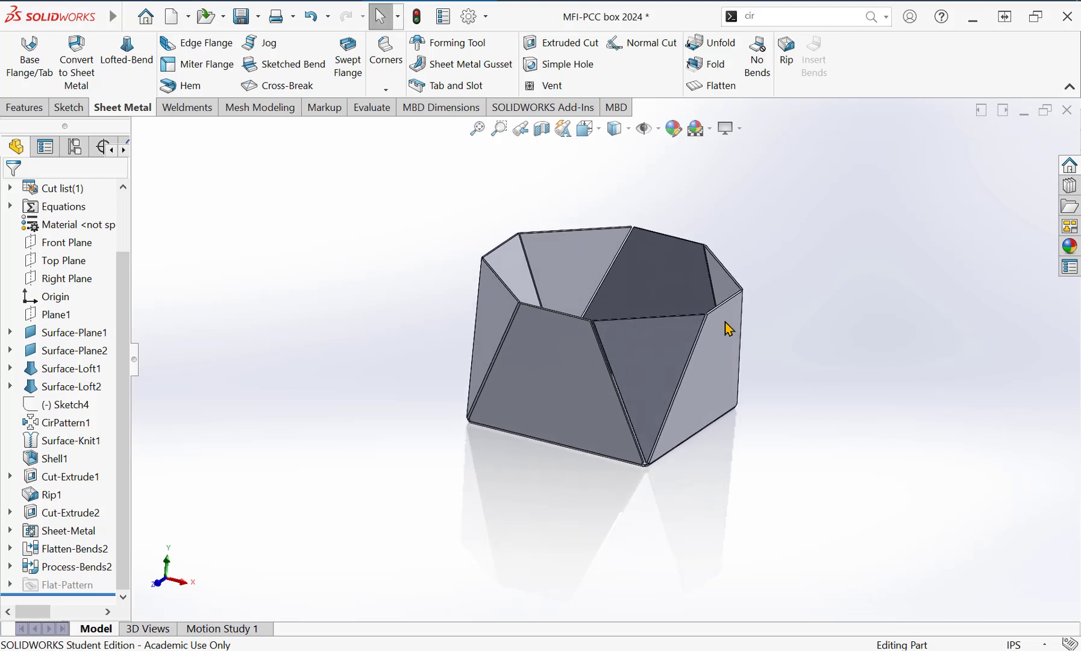
left_click(53, 458)
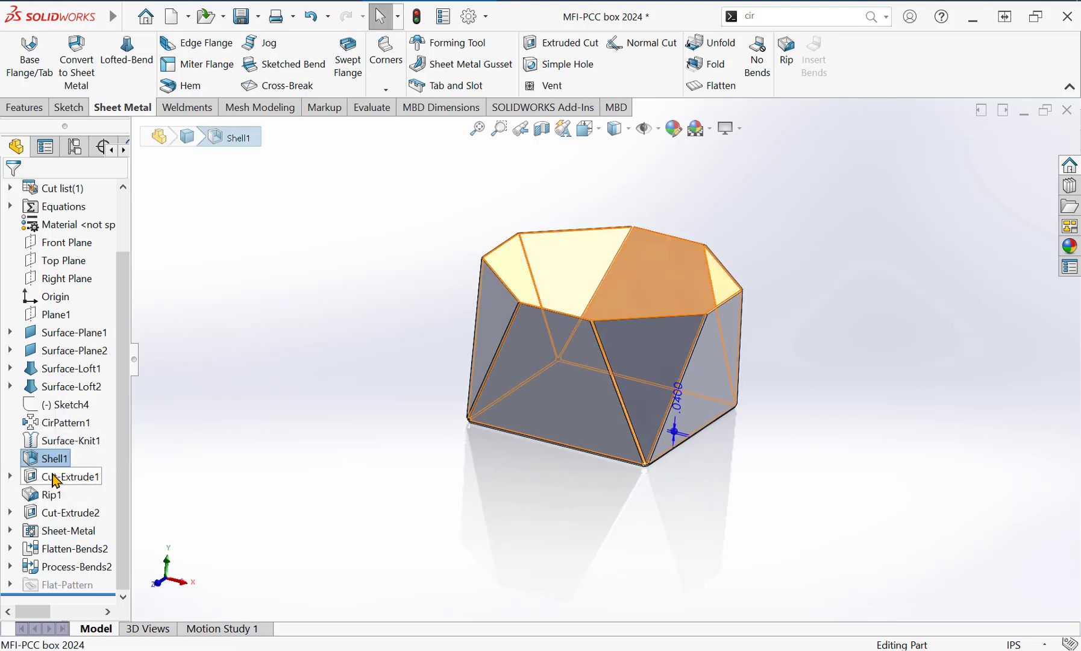
left_click(55, 477)
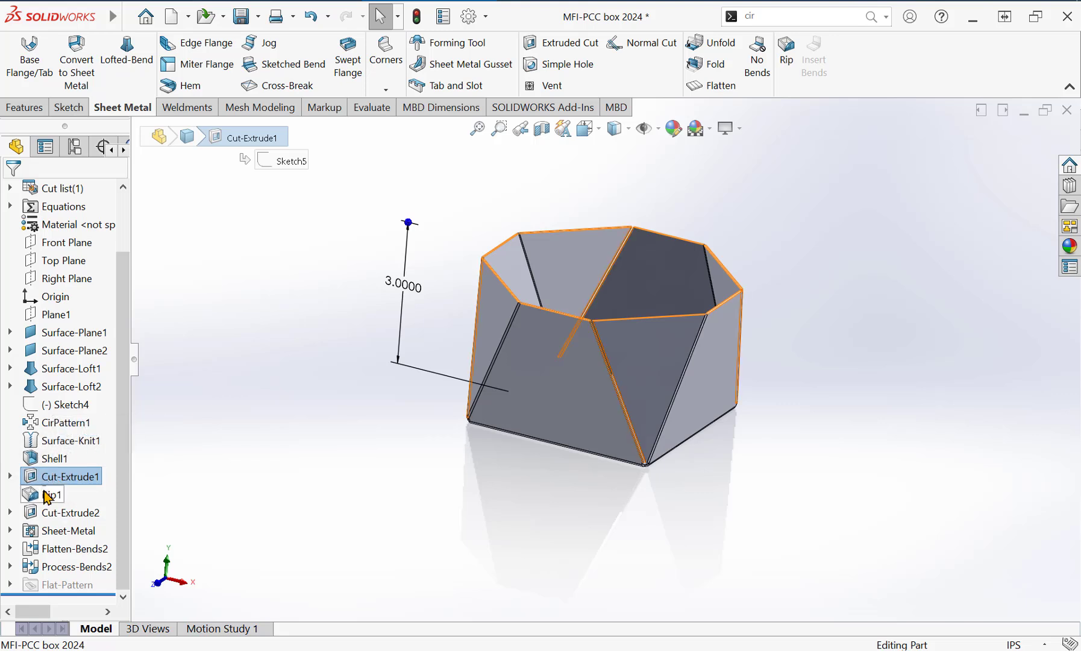
left_click(51, 494)
left_click(47, 513)
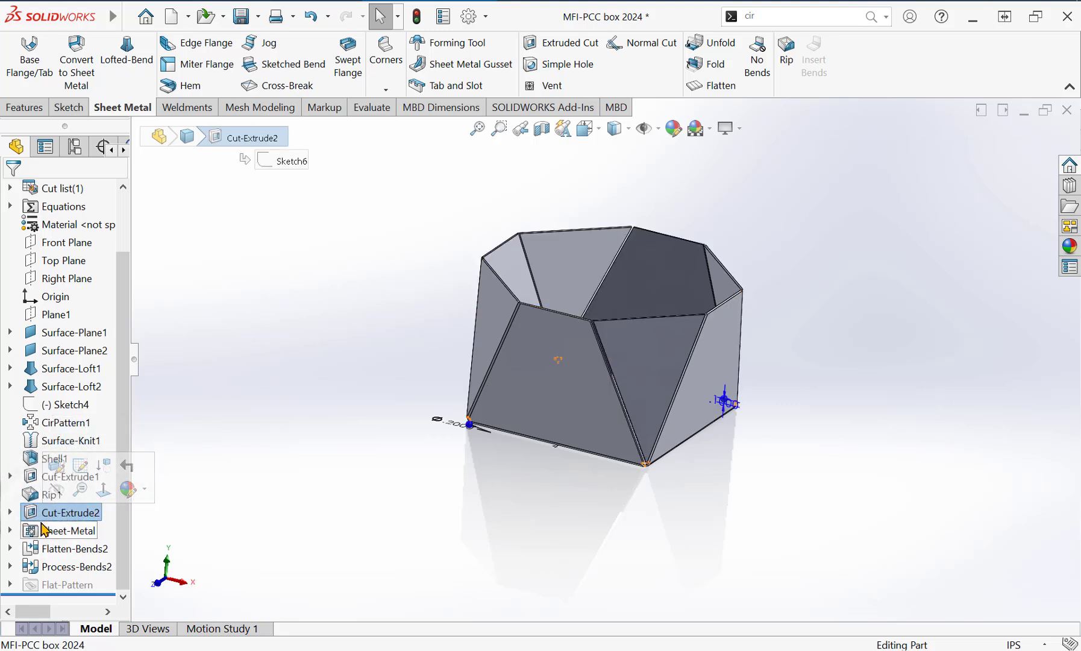
left_click(48, 530)
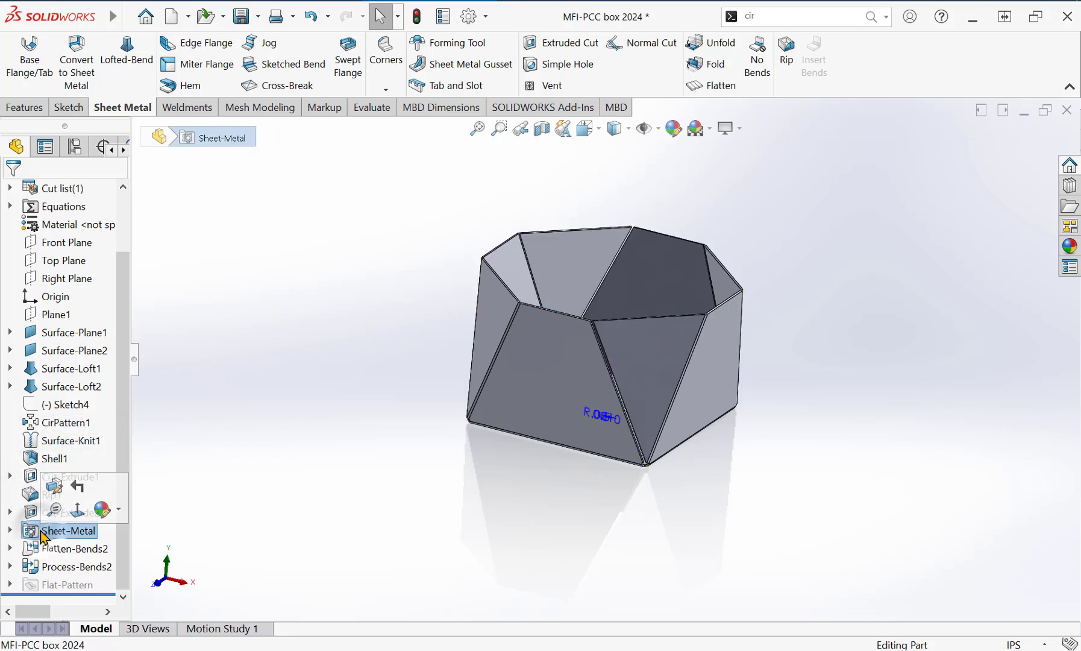
left_click(66, 334)
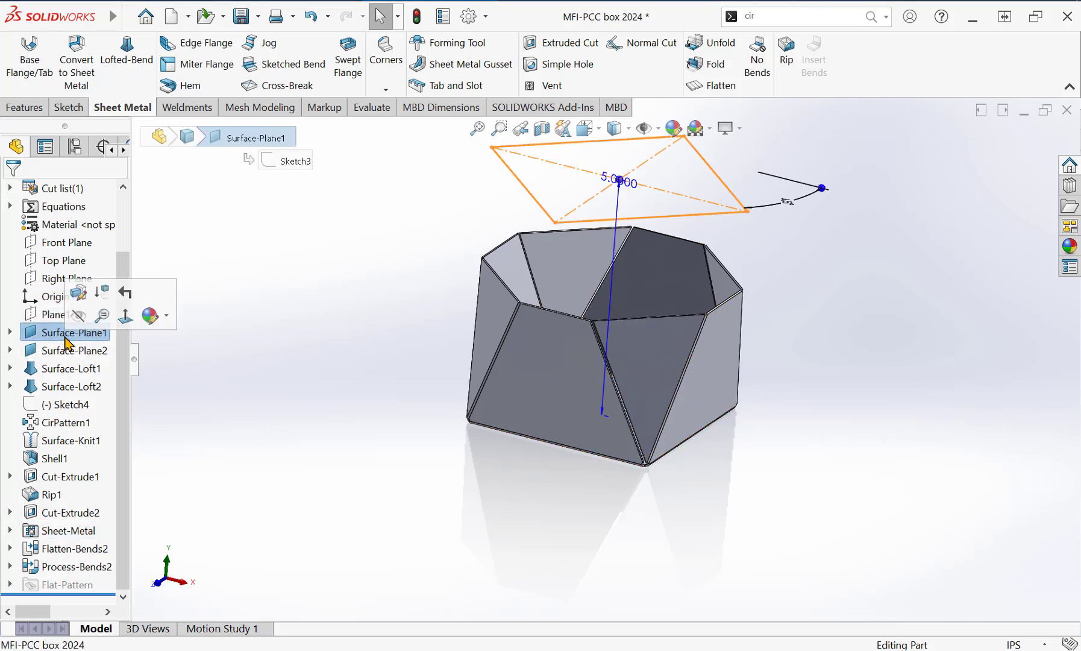
Try resizing the base square of Surface-Plane2 to about 5.03 in and 3.8 in, and undo the size changes
left_click(63, 352)
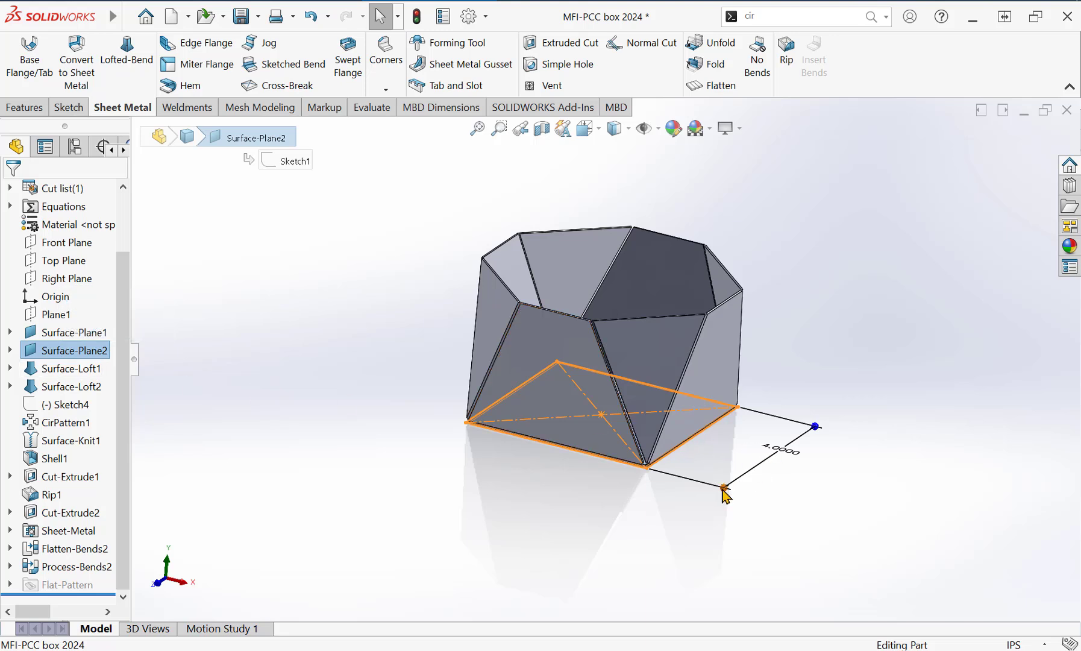
left_click_drag(724, 490, 703, 505)
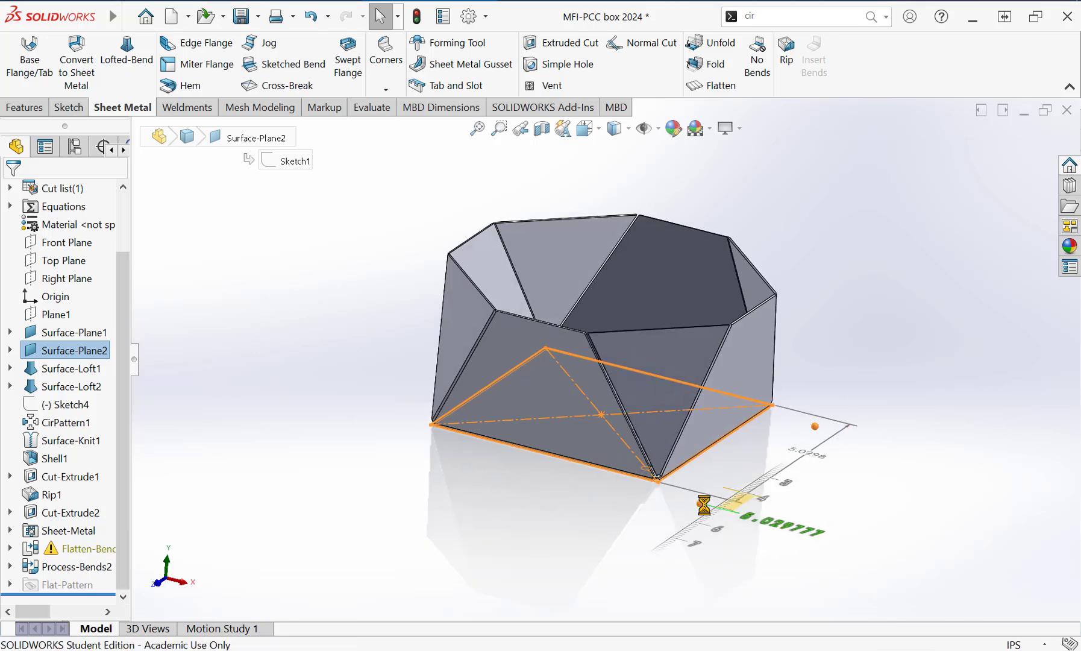
left_click_drag(730, 504, 746, 479)
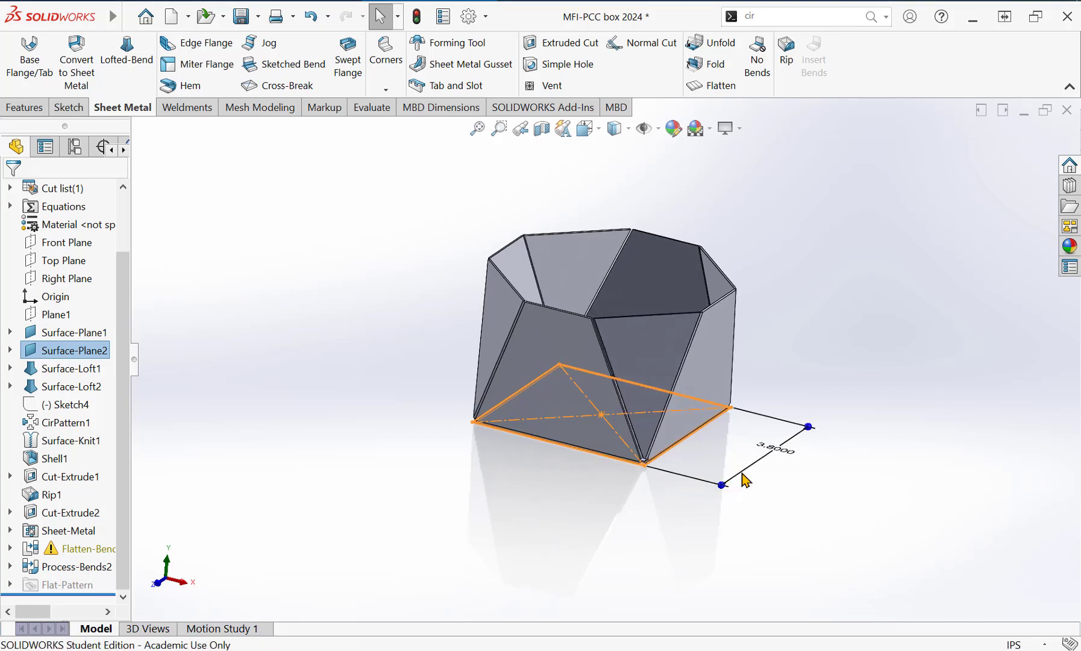
key("ctrl+z")
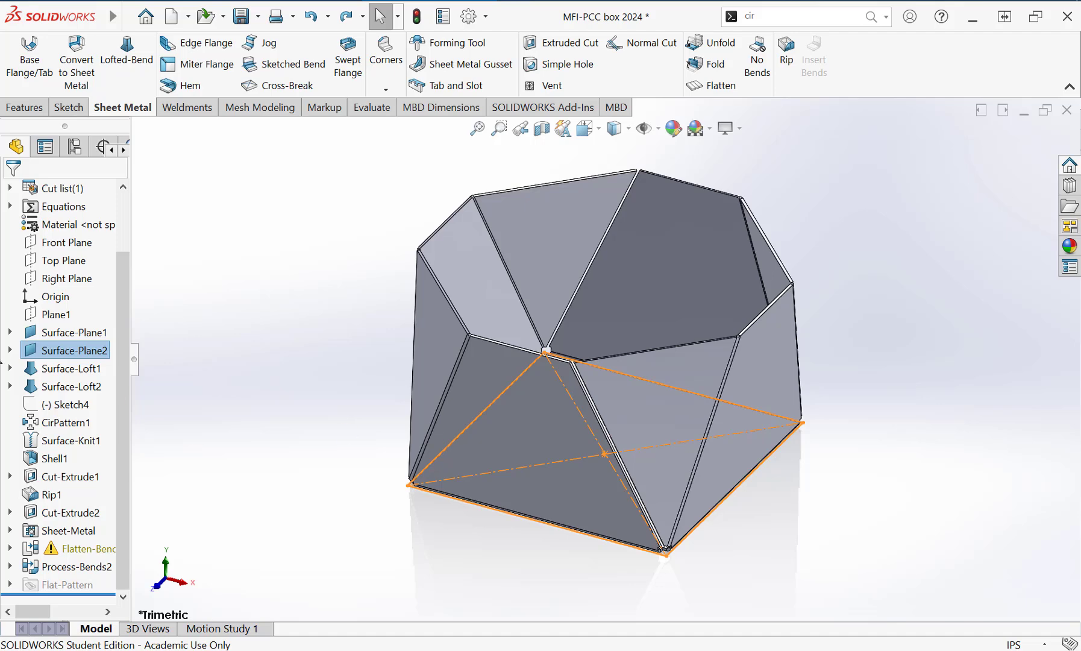
left_click(35, 356)
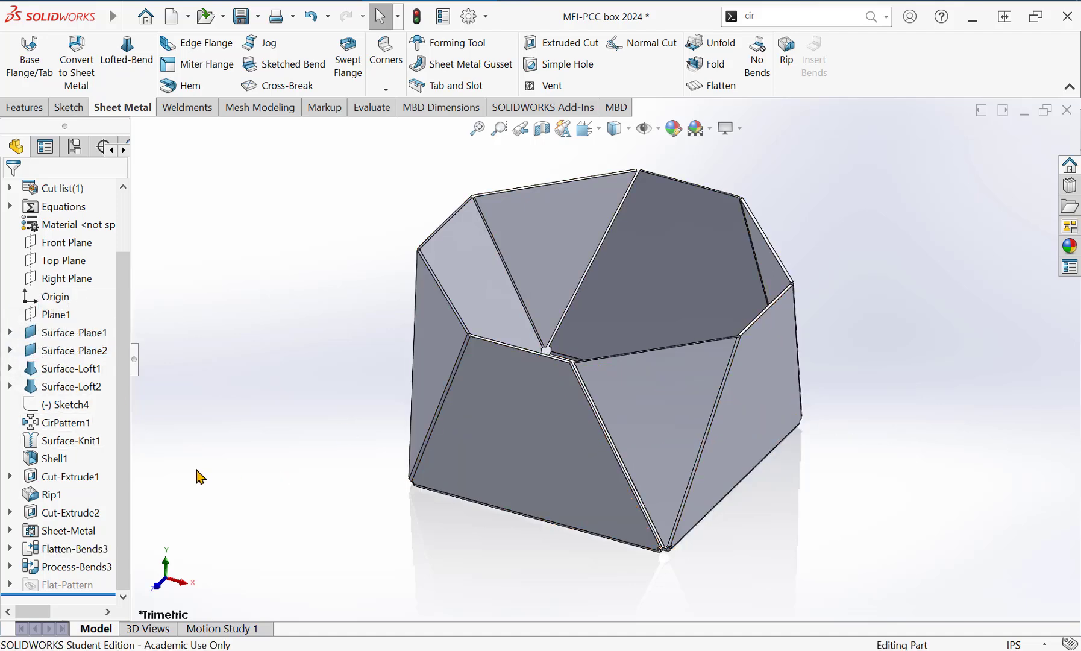
Increase the height dimension of Cut-Extrude1 to about 3.26 in so the box walls are cut off higher
left_click(89, 477)
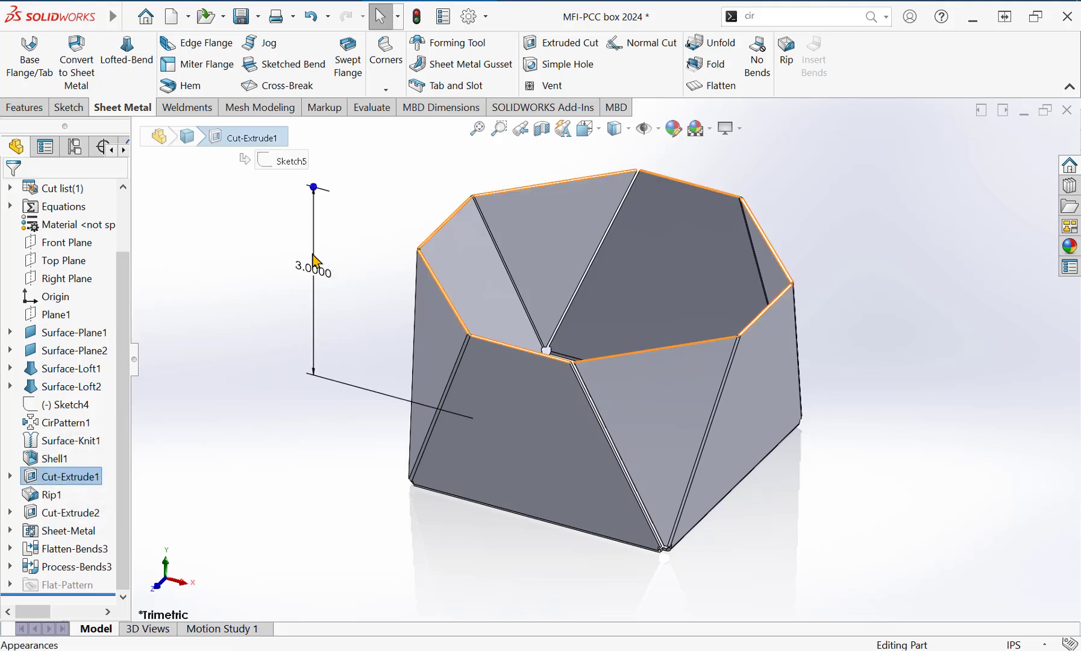
key("z")
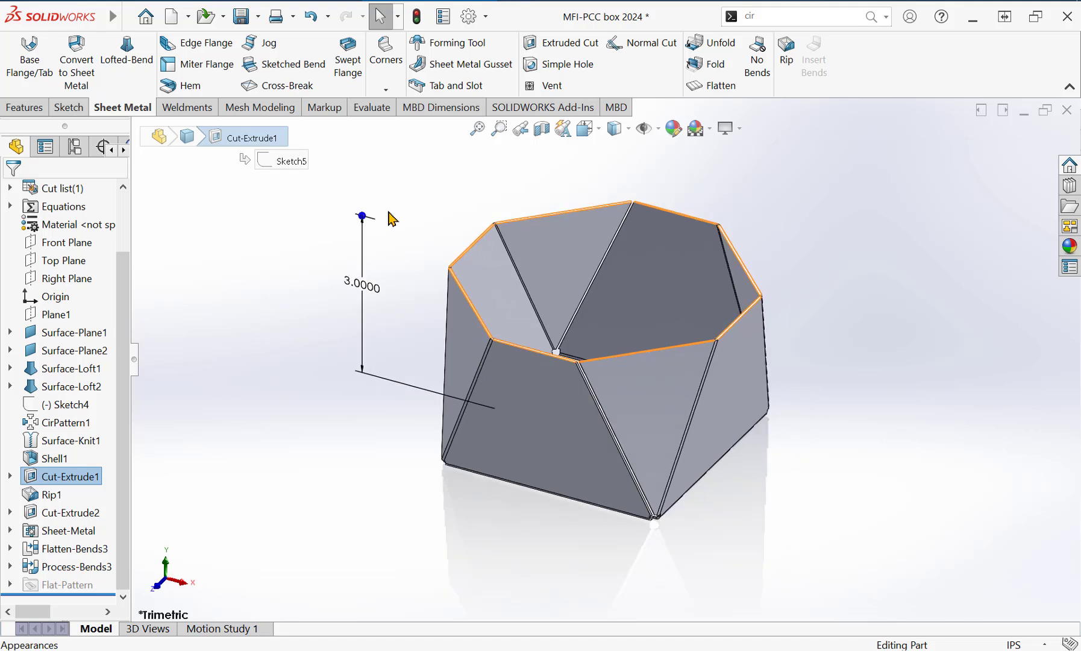
mouse_move(363, 223)
left_mouse_down()
mouse_move(371, 187)
mouse_move(348, 285)
mouse_move(370, 209)
left_mouse_up()
left_click(259, 291)
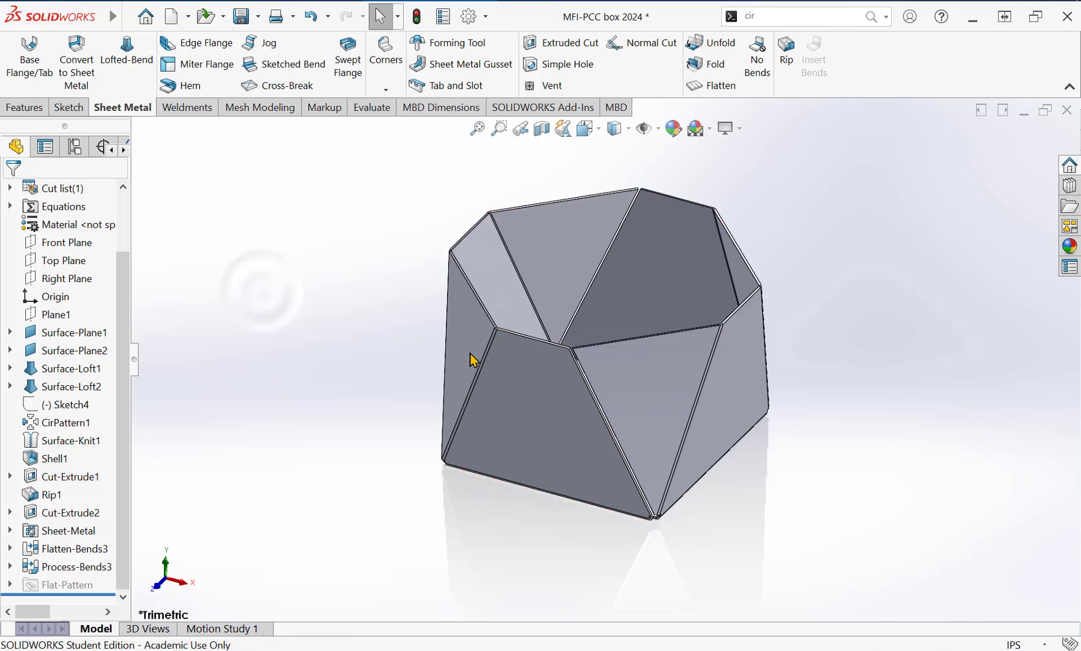
Inspect the resized box's inside, walls and corner reliefs from several angles, and check Cut-Extrude1's height dimension
mouse_move(473, 359)
middle_mouse_down()
mouse_move(507, 369)
mouse_move(596, 327)
mouse_move(483, 324)
mouse_move(491, 362)
middle_mouse_up()
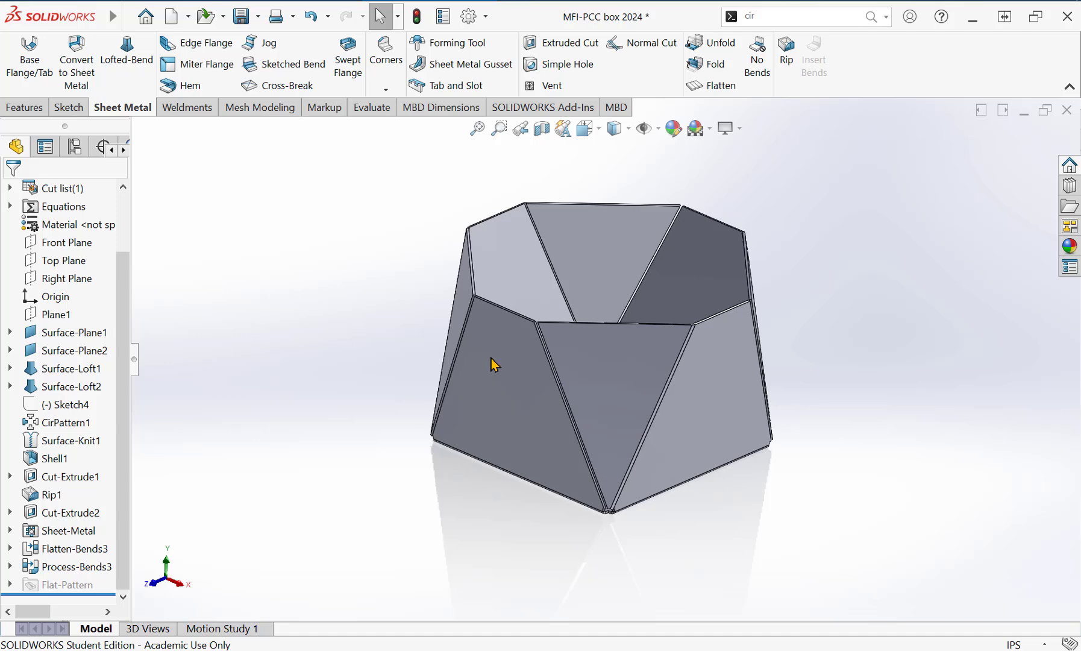
middle_click_drag(608, 366, 590, 303)
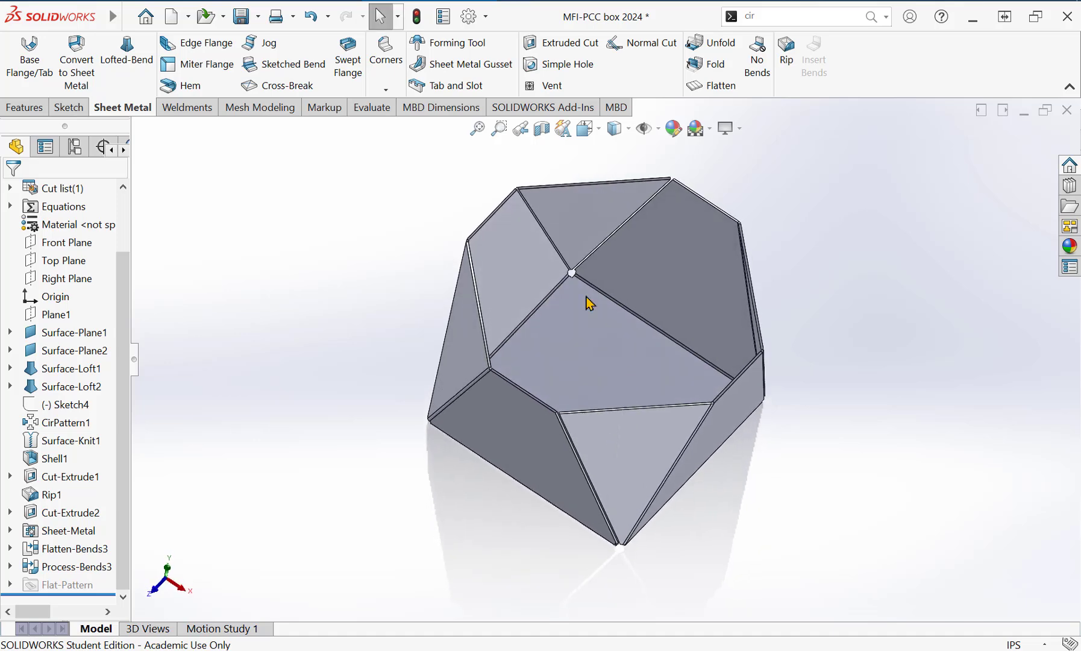
middle_click_drag(626, 405, 618, 282)
key("Escape")
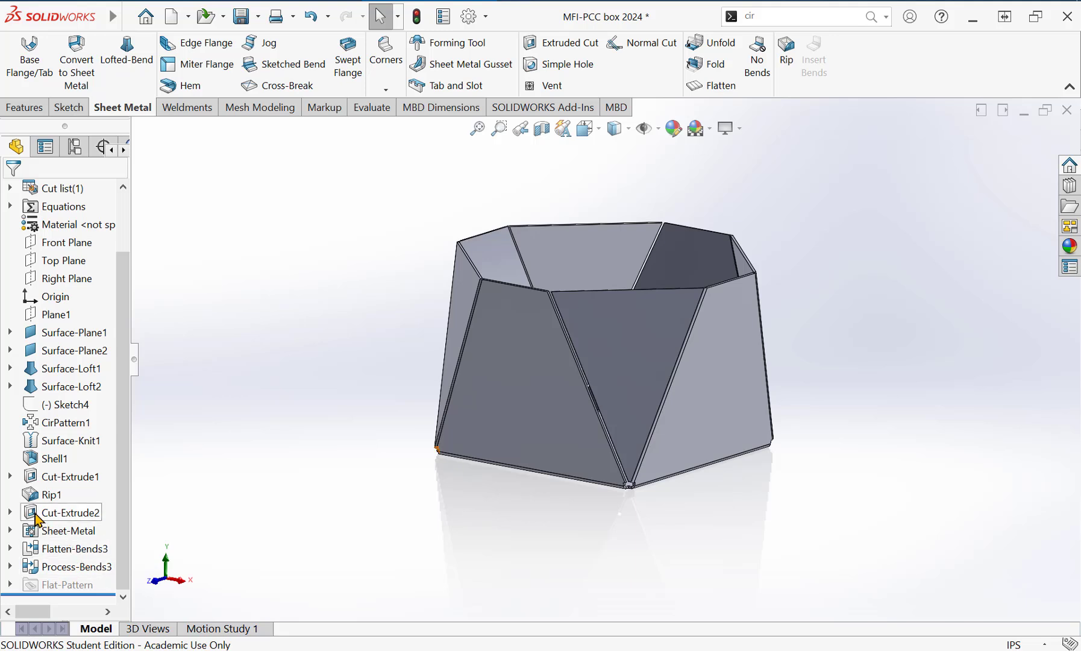
left_click(32, 479)
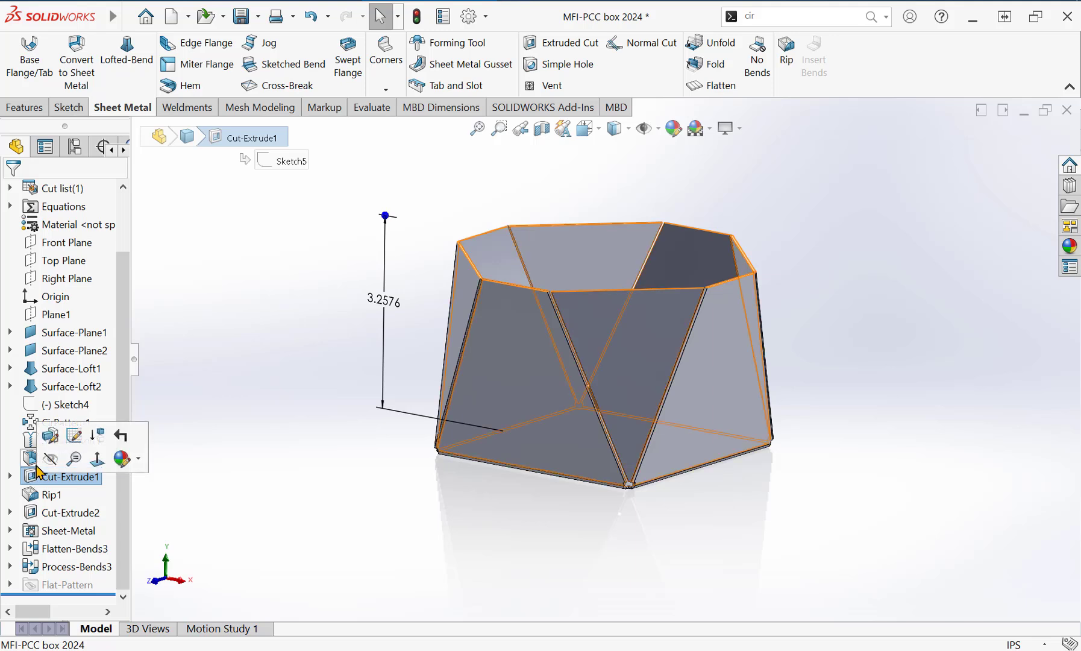
left_click(289, 352)
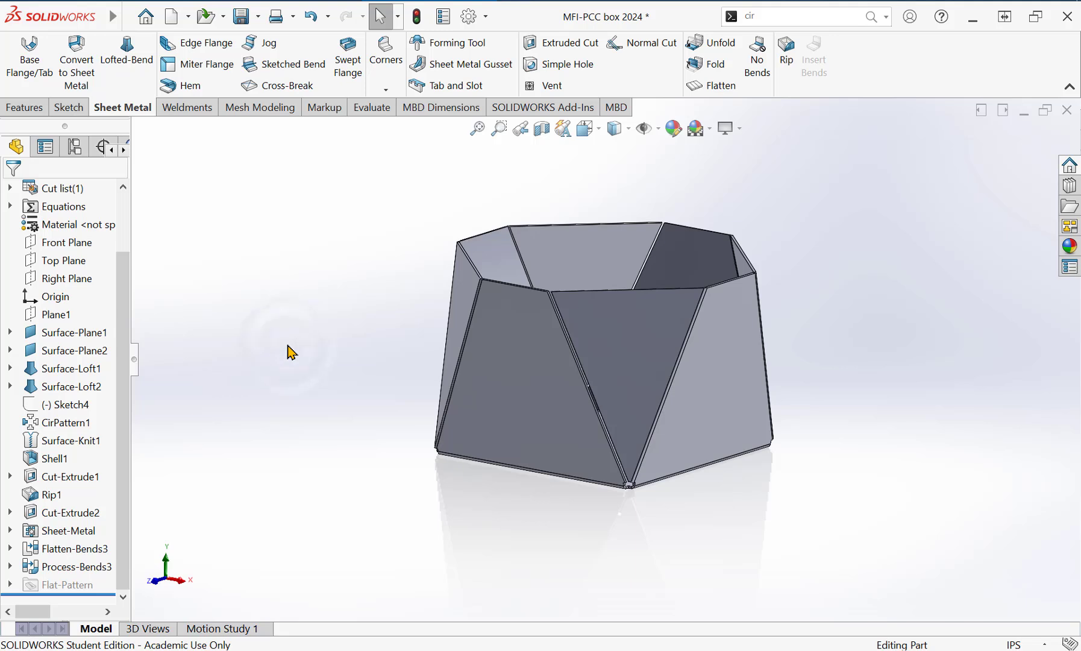